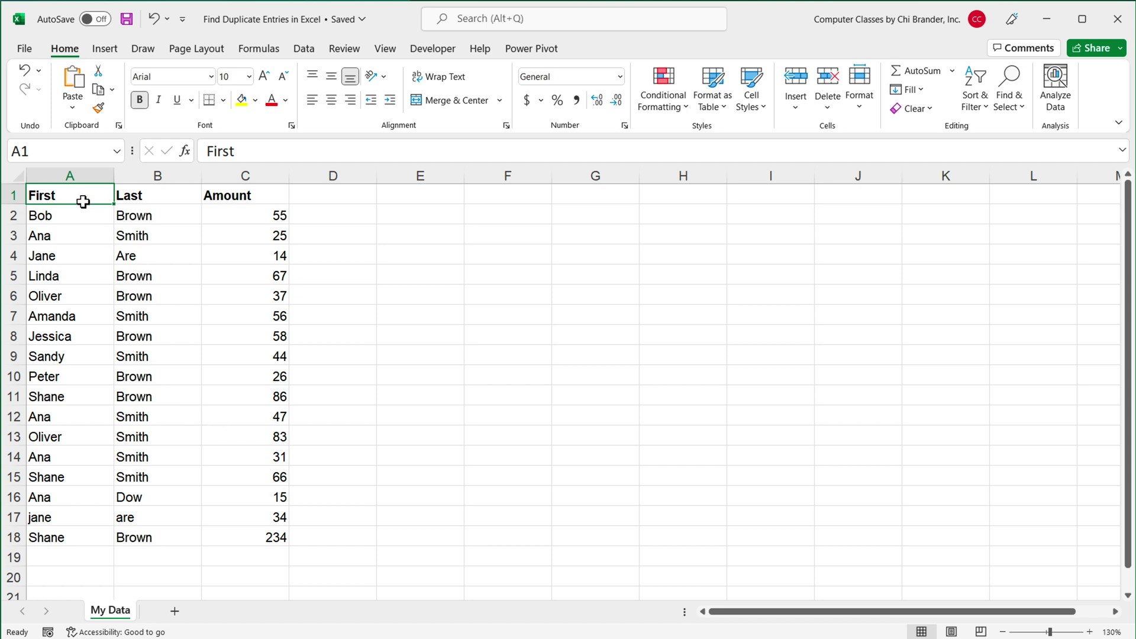
# Step: Select the First, Last and Amount data in A1:C18 on the My Data sheet
pyautogui.moveTo(83, 201)
pyautogui.mouseDown()
pyautogui.moveTo(170, 221)
pyautogui.moveTo(259, 539)
pyautogui.mouseUp()
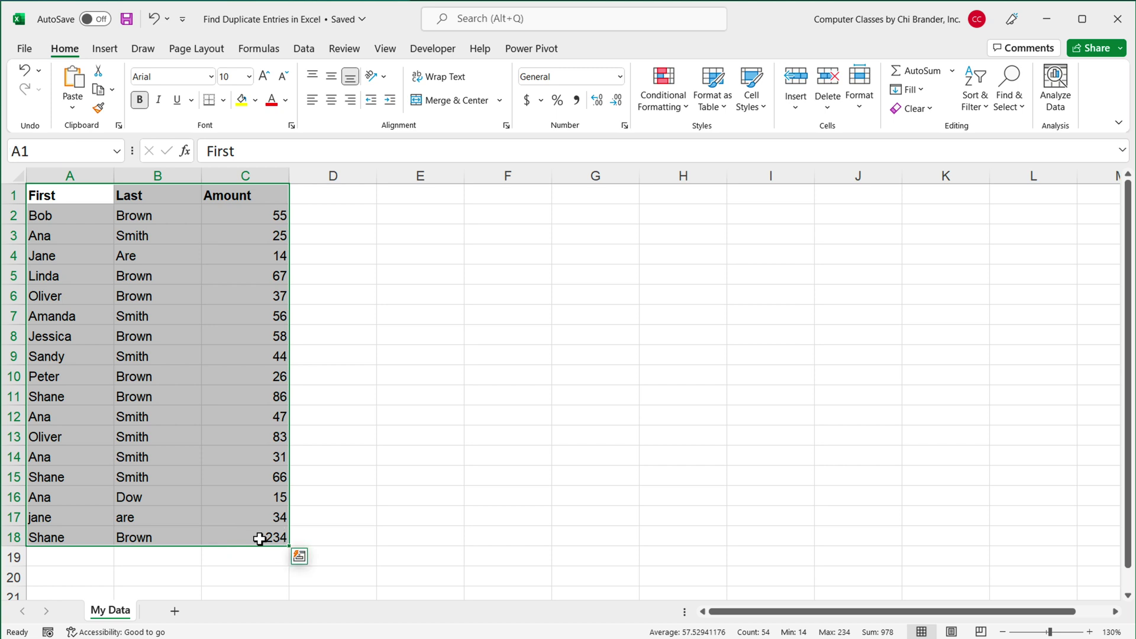
pyautogui.click(304, 50)
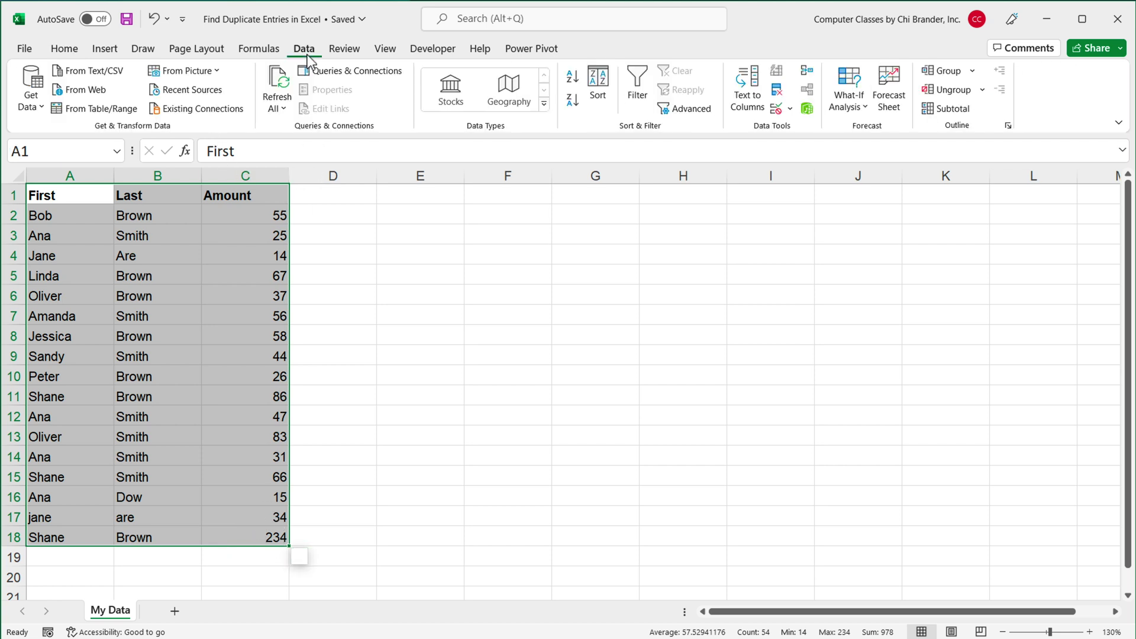
pyautogui.click(777, 91)
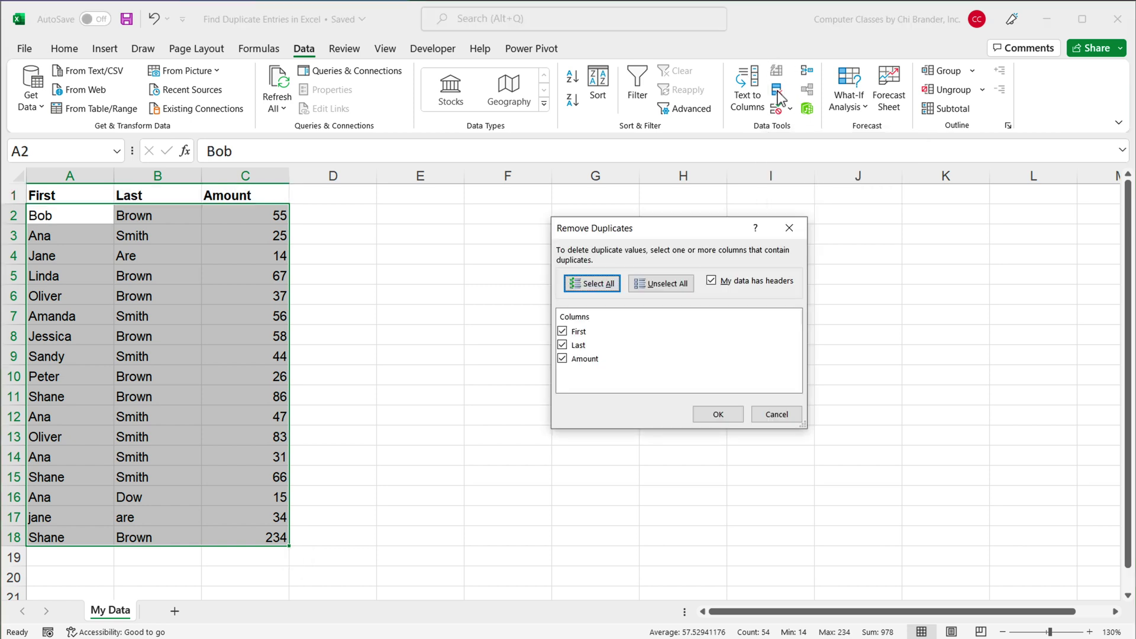
pyautogui.click(793, 417)
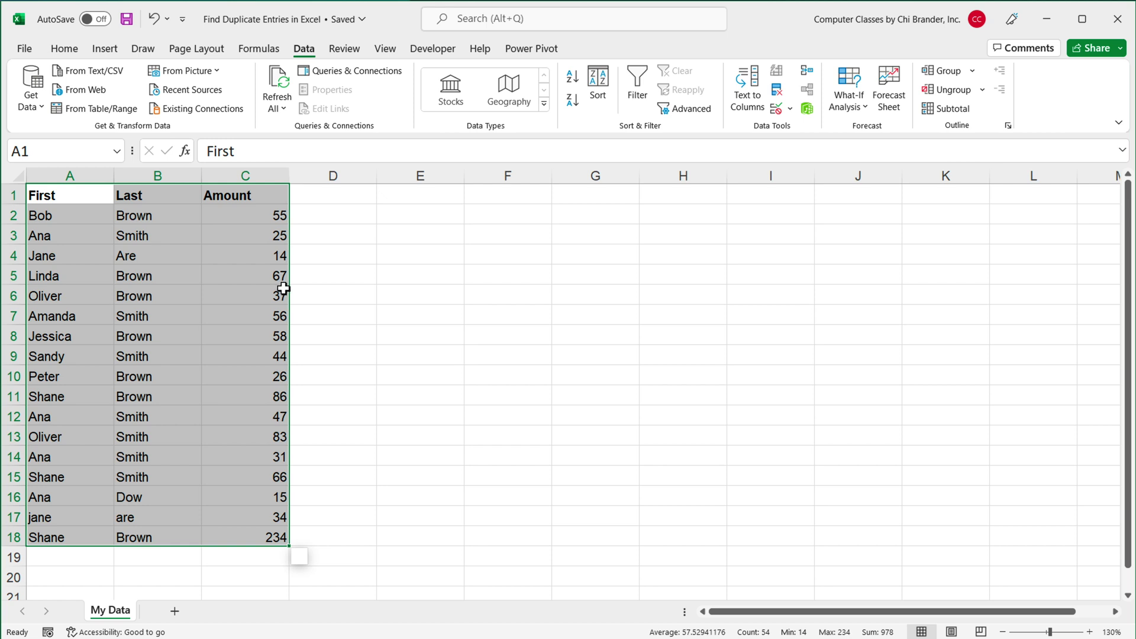
pyautogui.click(235, 303)
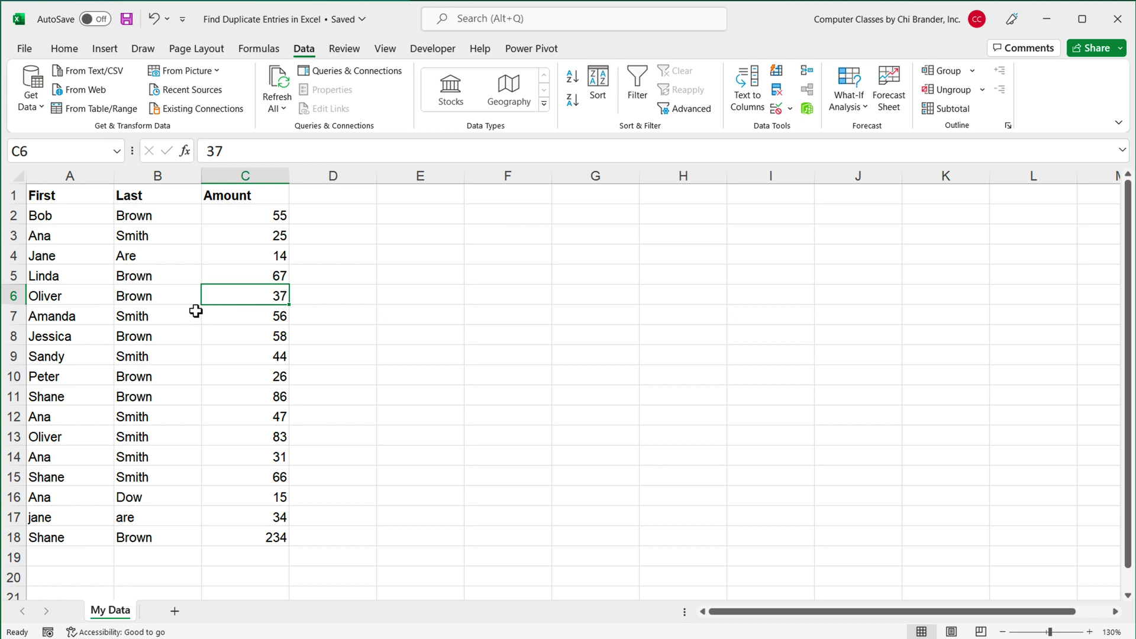
pyautogui.moveTo(55, 196); pyautogui.dragTo(258, 530)
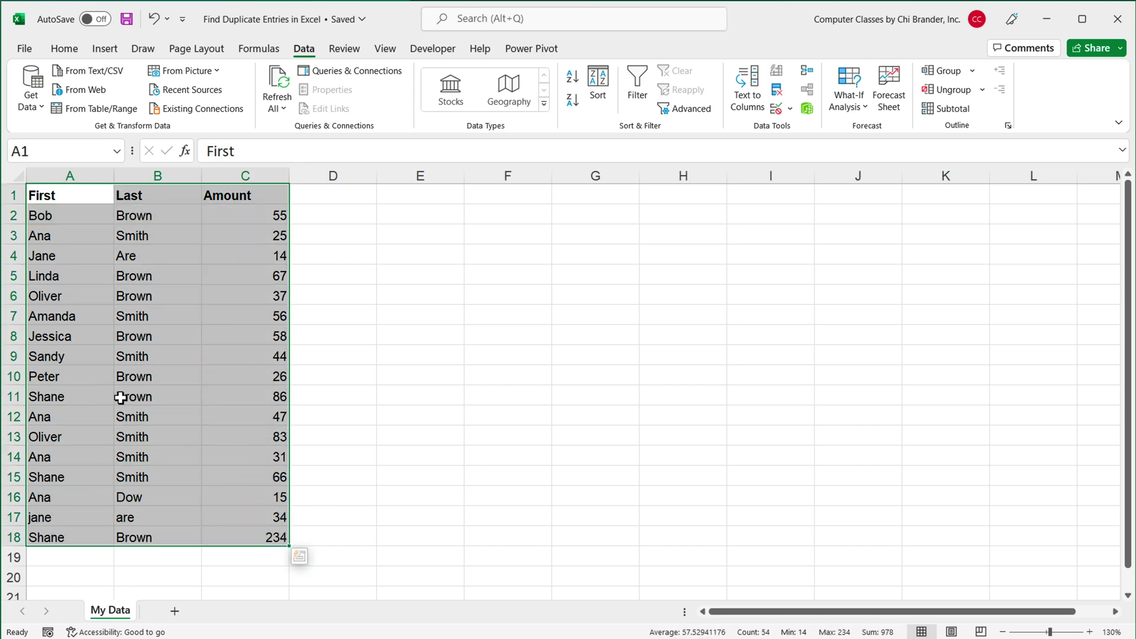
pyautogui.click(78, 210)
pyautogui.click(135, 219)
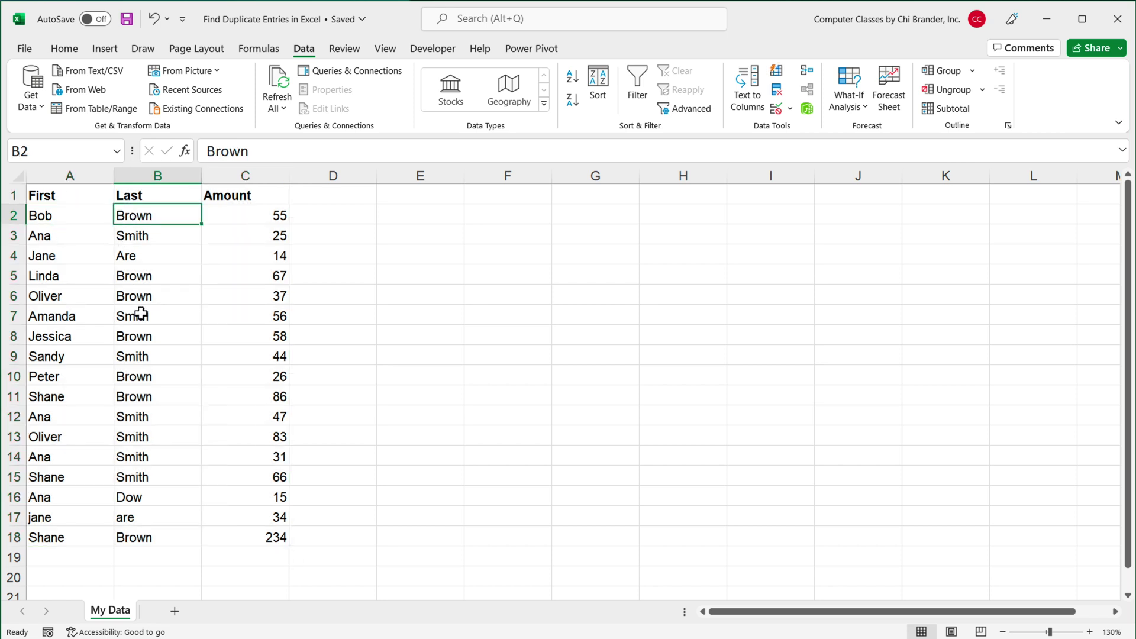
pyautogui.moveTo(74, 216); pyautogui.dragTo(68, 535)
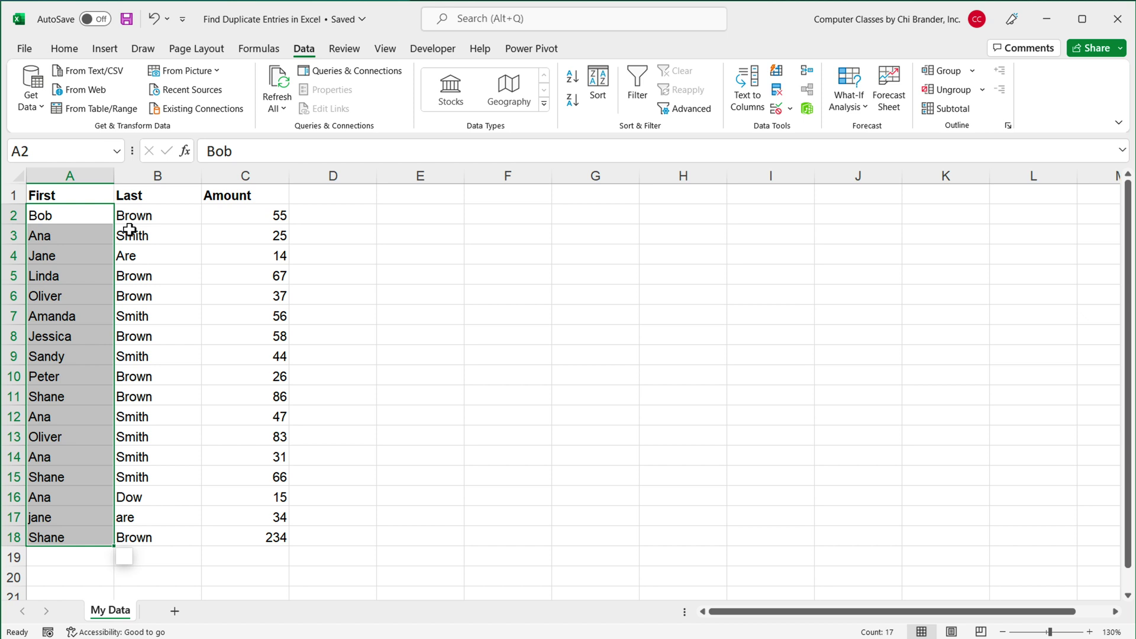
pyautogui.click(198, 258)
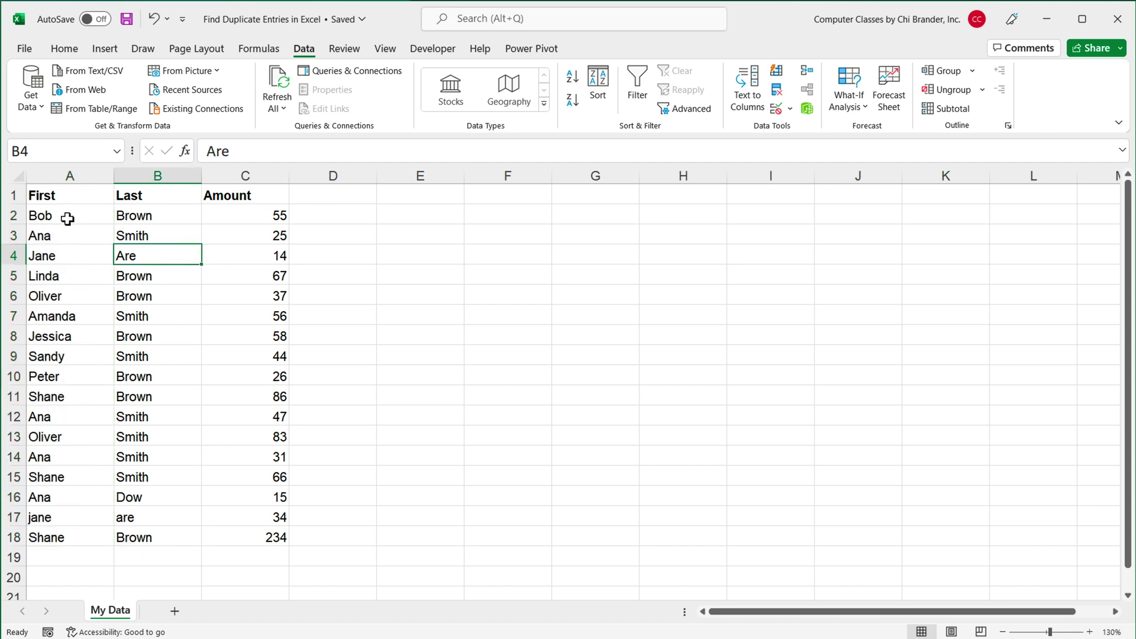
pyautogui.moveTo(72, 216); pyautogui.dragTo(138, 548)
pyautogui.click(140, 452)
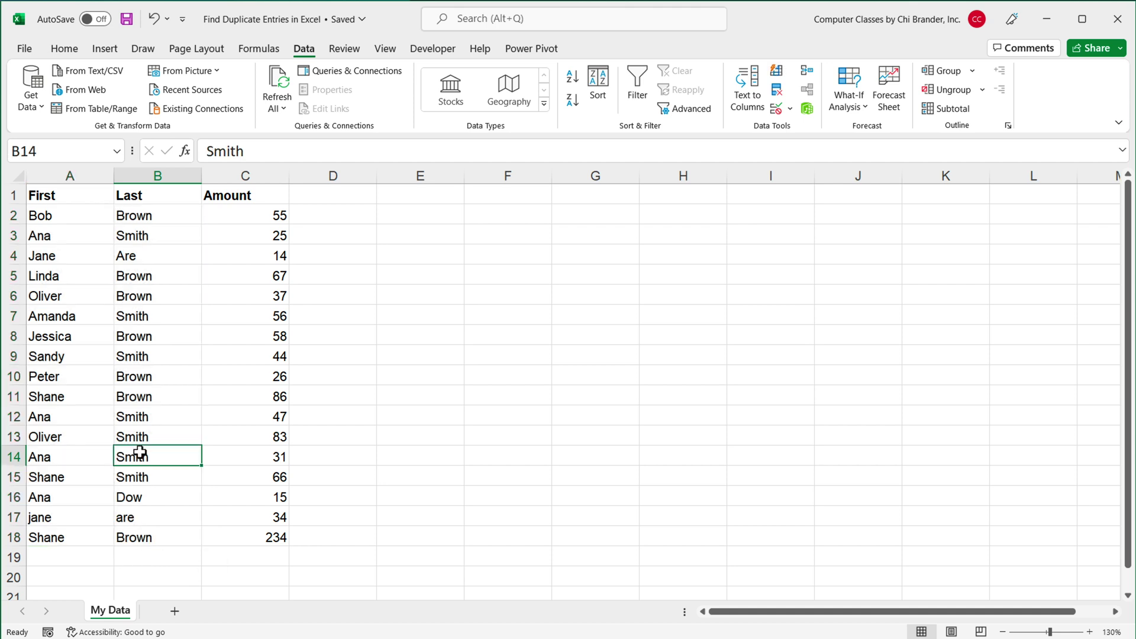
pyautogui.moveTo(83, 196); pyautogui.dragTo(237, 536)
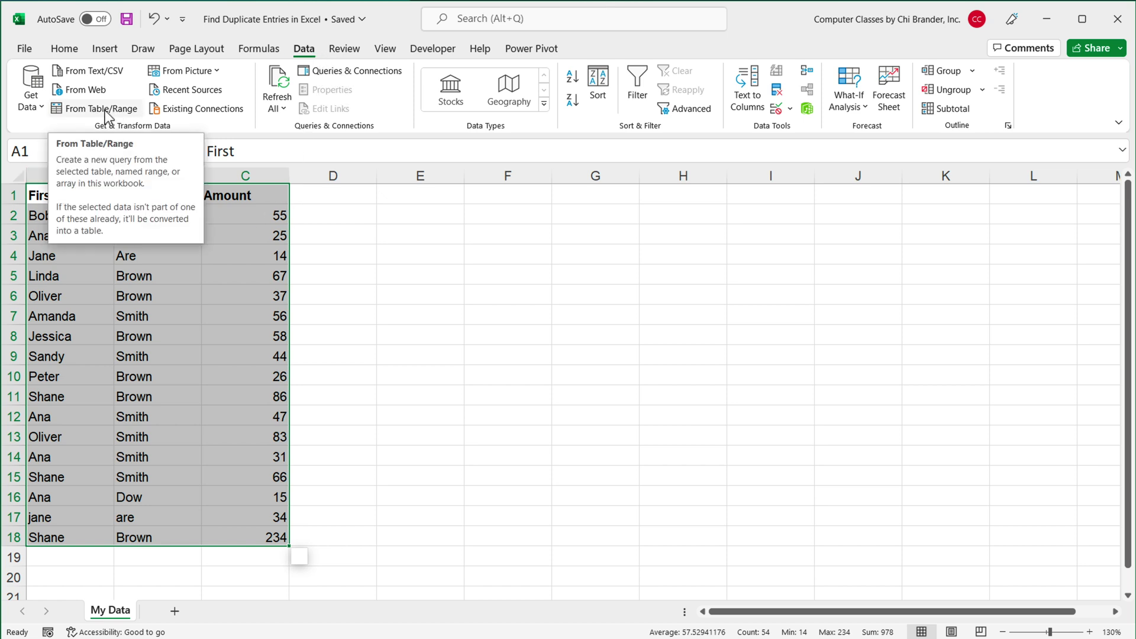
# Step: Create a table from $A$1:$C$18 with headers and load it into Power Query as Table8
pyautogui.click(106, 110)
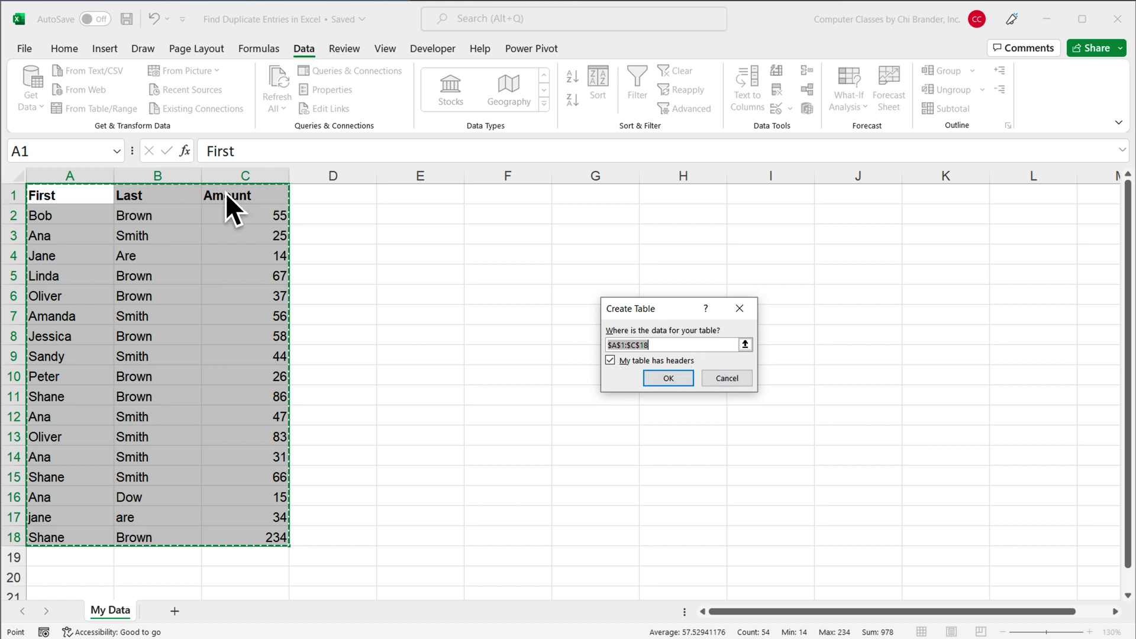
pyautogui.click(665, 380)
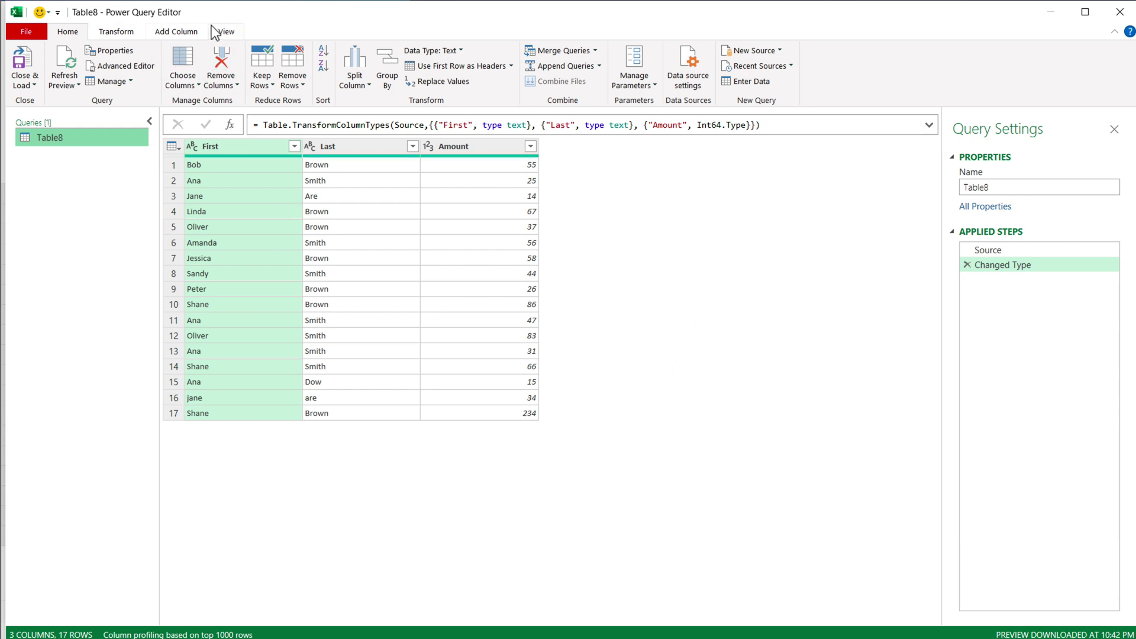
# Step: Change the query name from Table8 to 'All Data' in Query Settings
pyautogui.doubleClick(1011, 187)
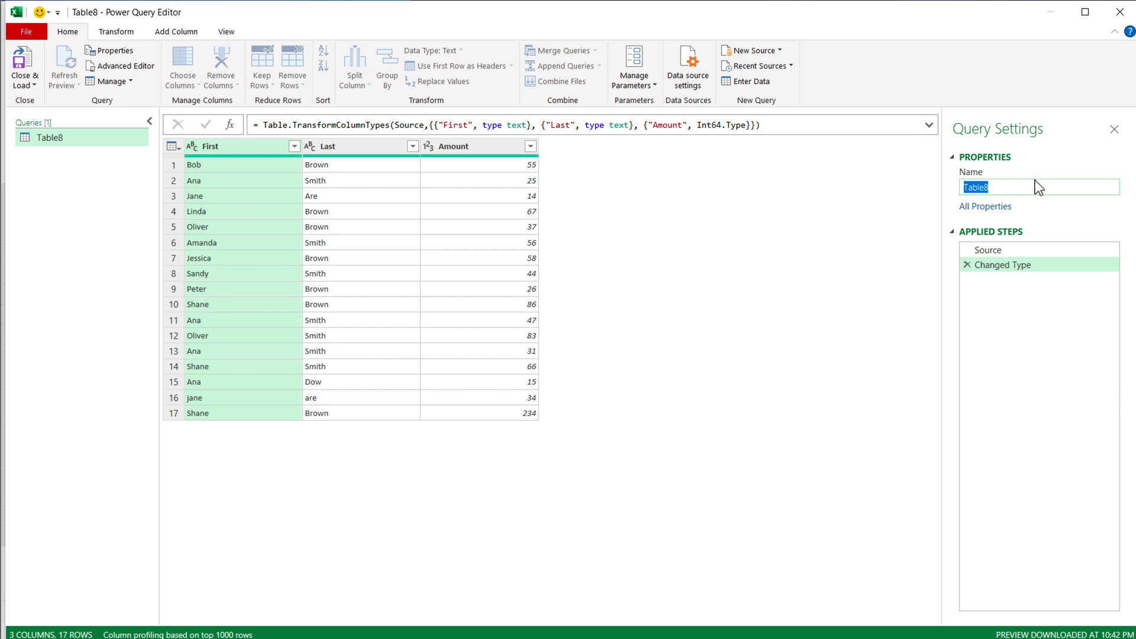
pyautogui.write('All Data')
pyautogui.press('Return')
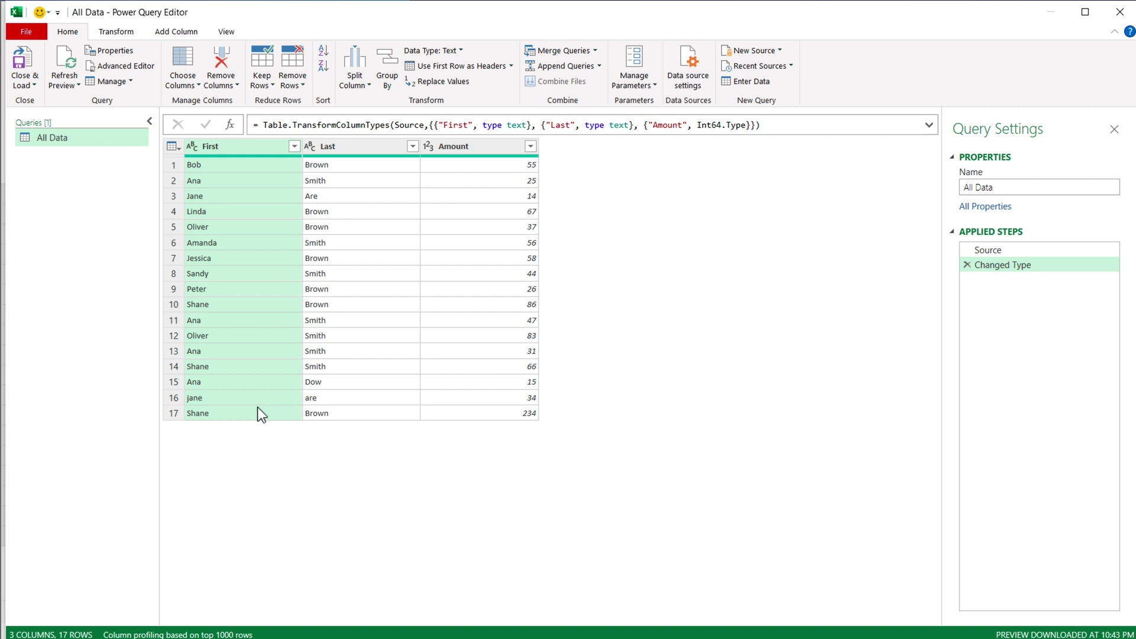
pyautogui.click(211, 200)
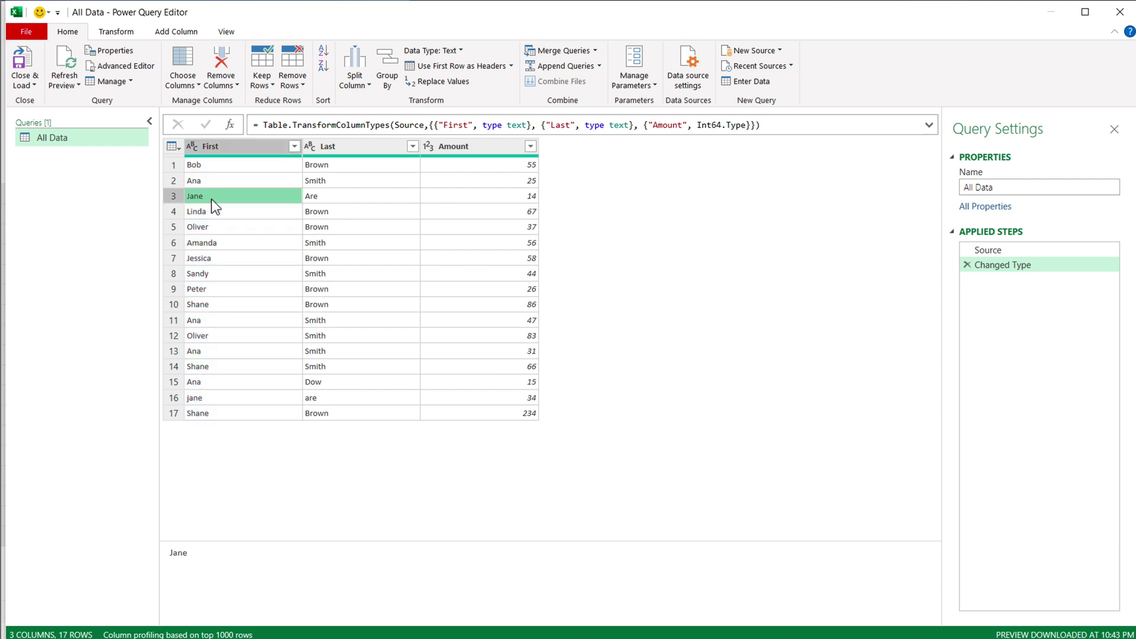
pyautogui.click(334, 198)
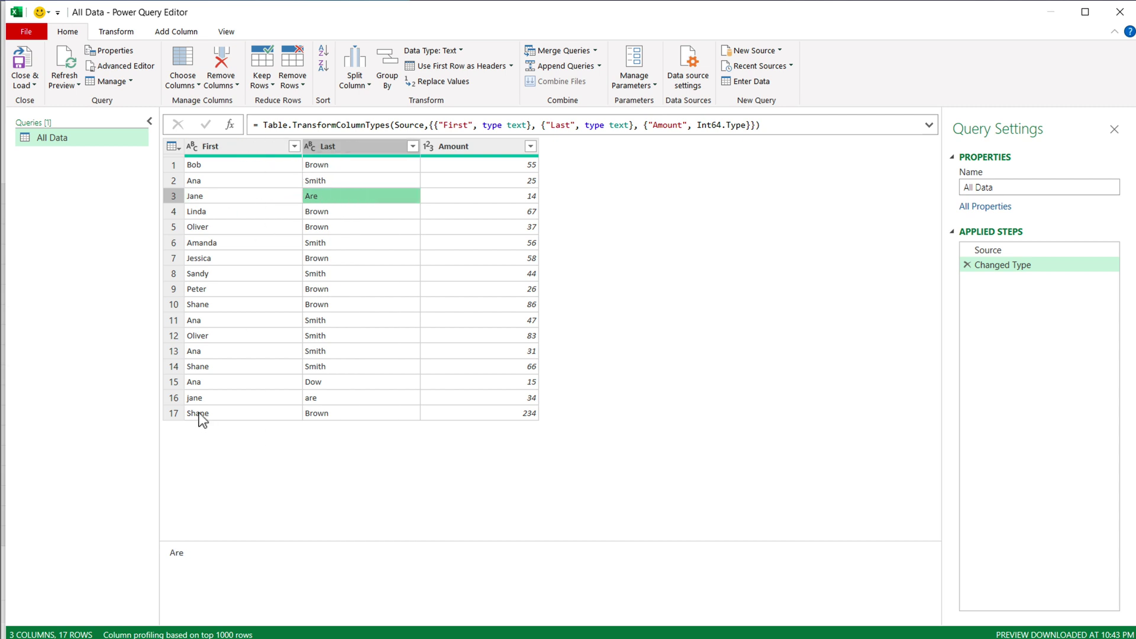
pyautogui.click(226, 398)
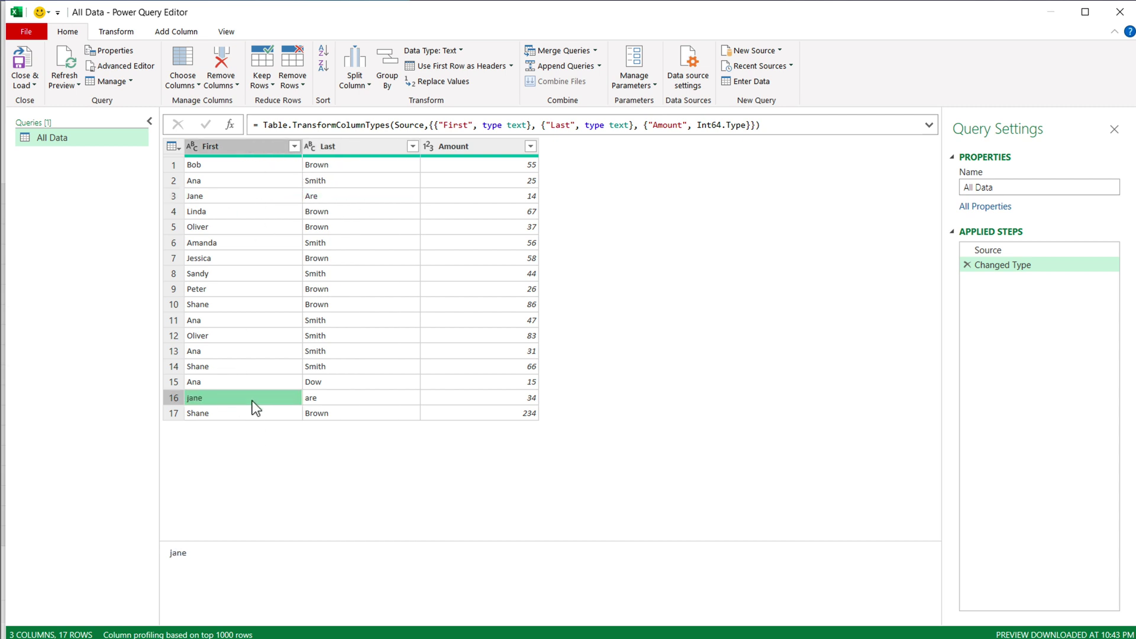
pyautogui.click(307, 405)
pyautogui.click(289, 399)
pyautogui.click(317, 399)
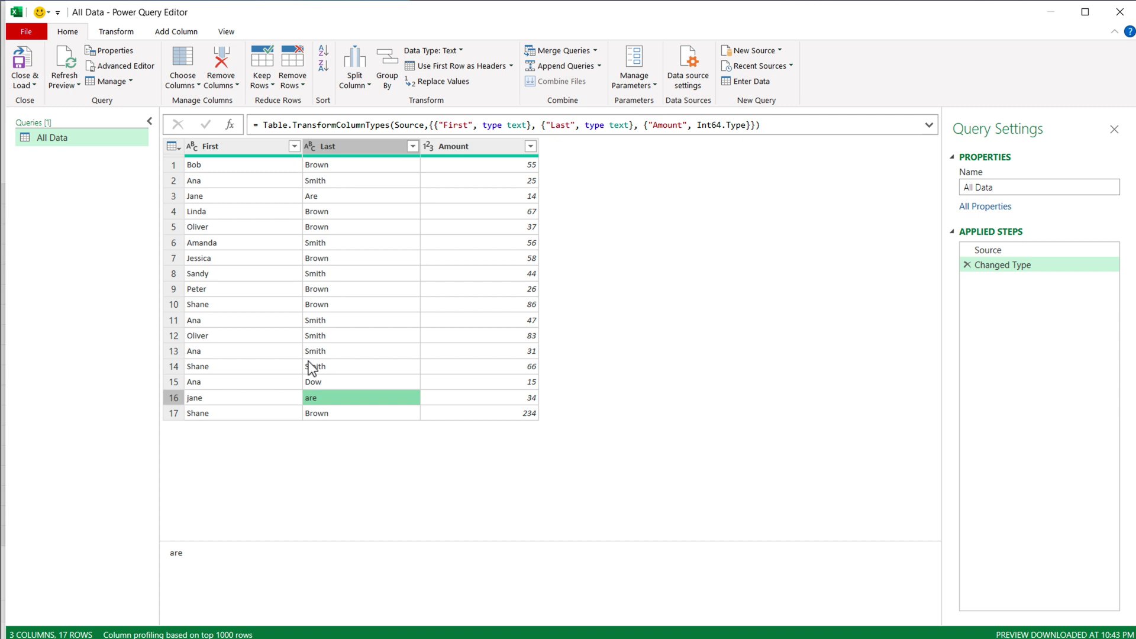
pyautogui.click(256, 147)
pyautogui.click(343, 151)
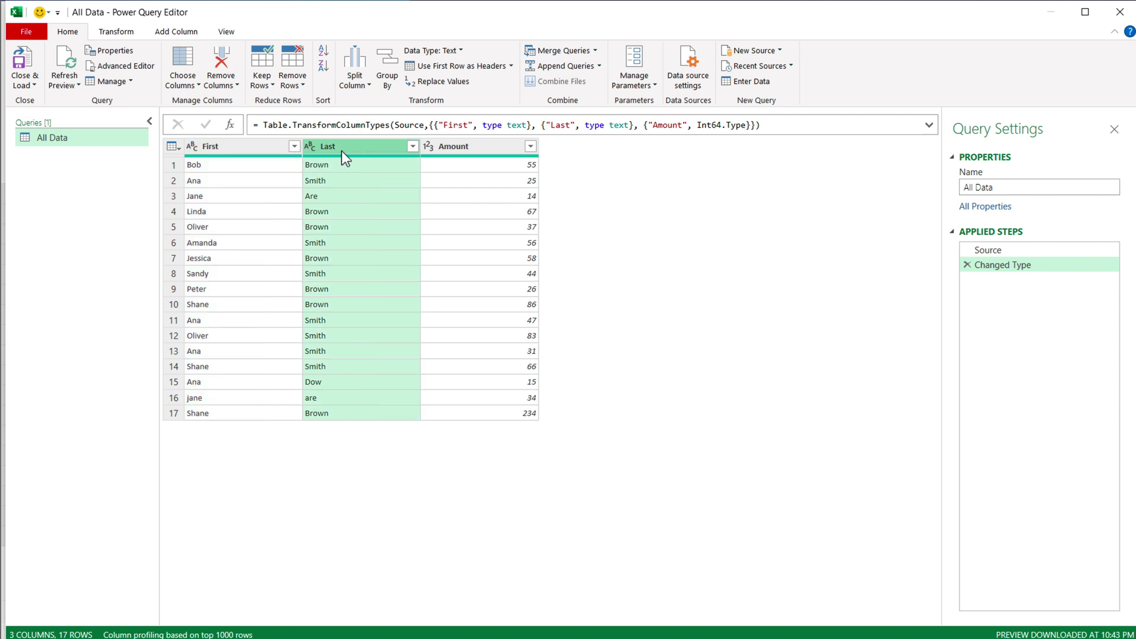
pyautogui.click(261, 148)
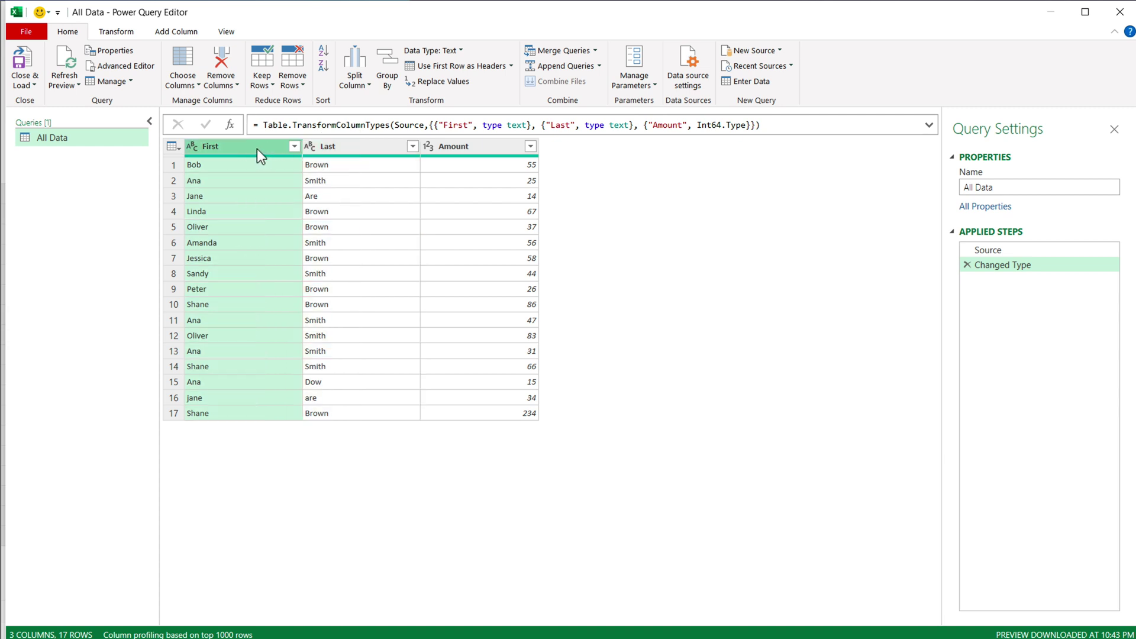
# Step: Duplicate the First and Last columns, creating First - Copy and Last - Copy
pyautogui.rightClick(253, 147)
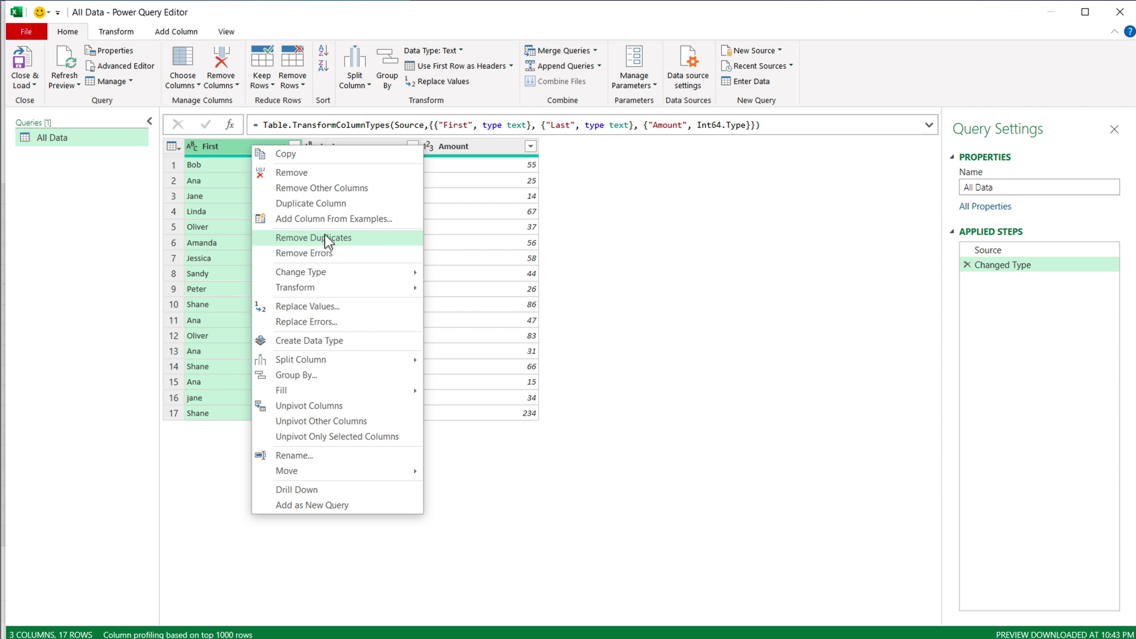
pyautogui.click(328, 205)
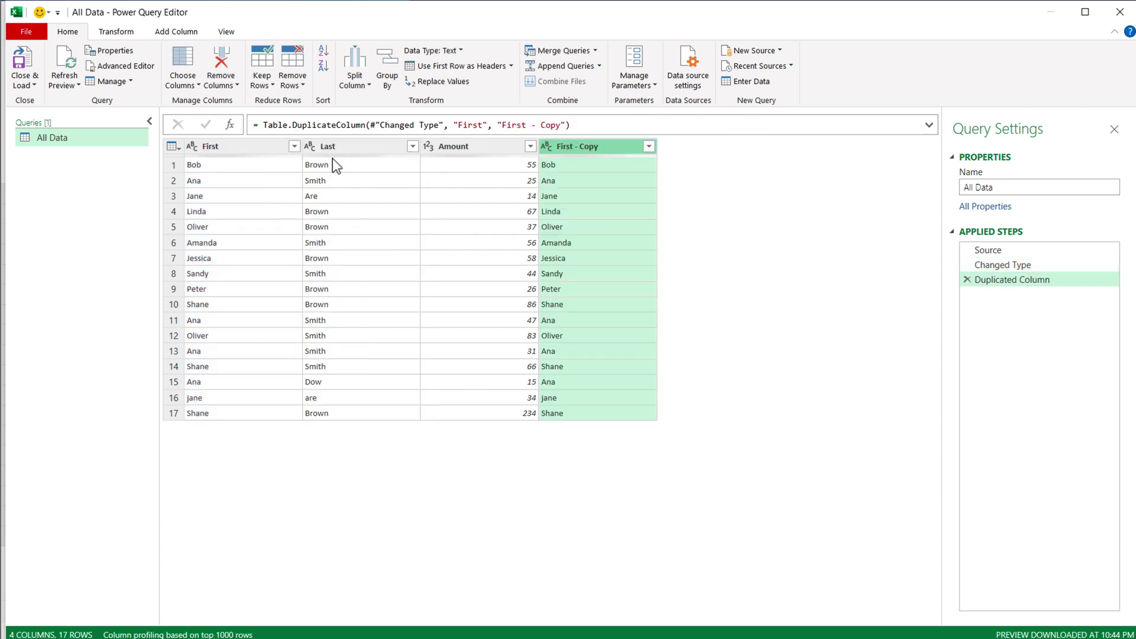
pyautogui.click(335, 149)
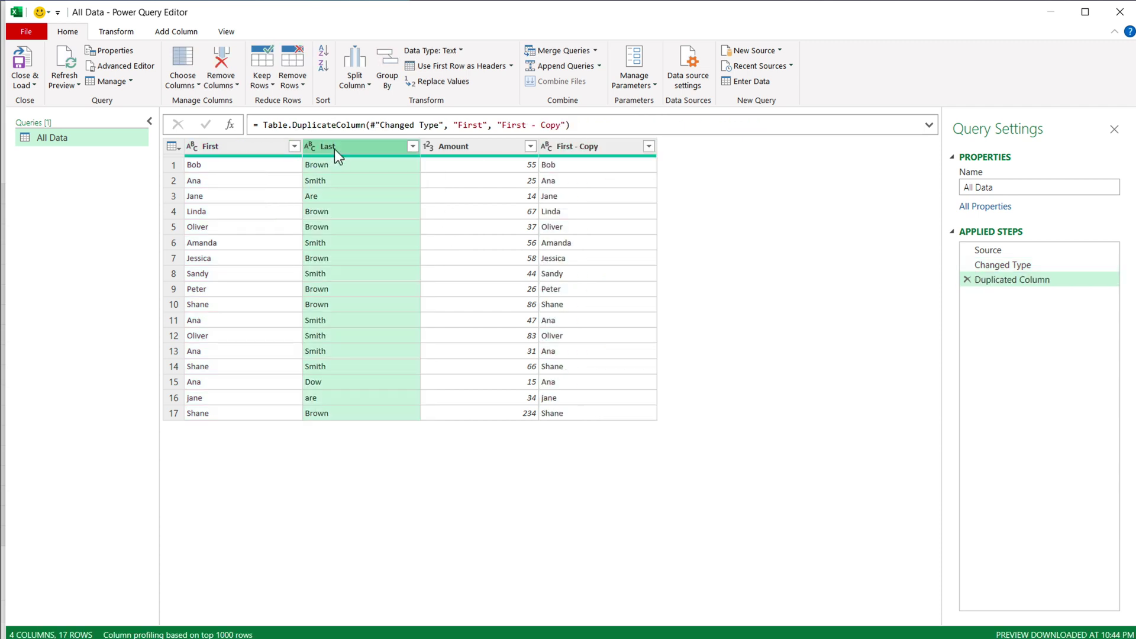
pyautogui.rightClick(338, 147)
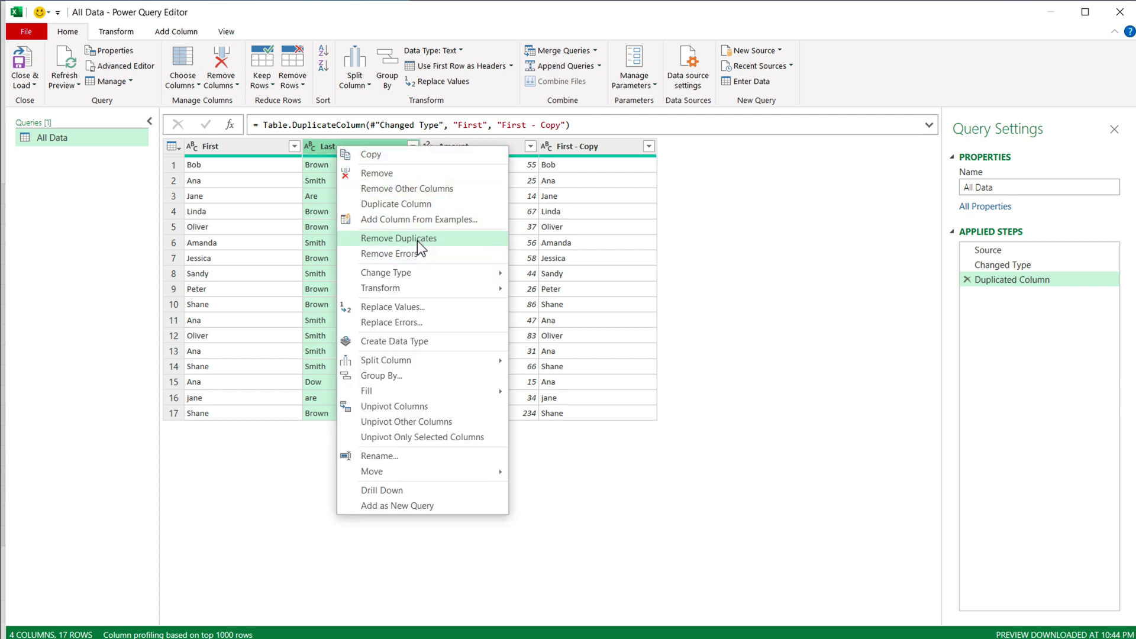
pyautogui.click(405, 209)
pyautogui.click(580, 166)
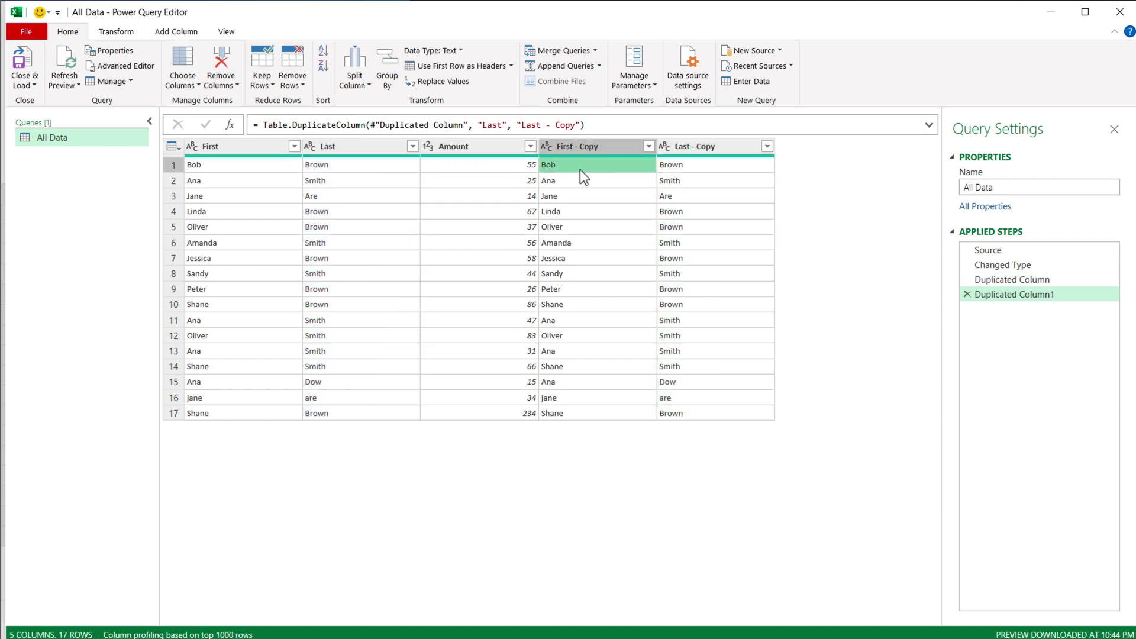
pyautogui.click(684, 167)
pyautogui.click(601, 146)
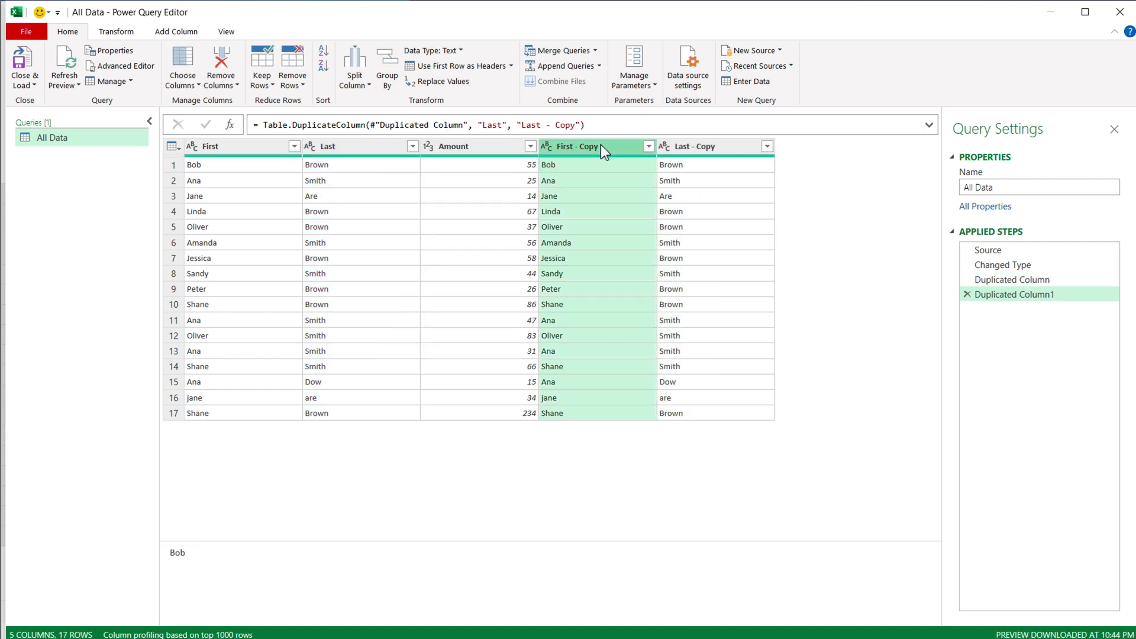
# Step: Apply lowercase formatting to the First - Copy and Last - Copy columns
pyautogui.click(128, 36)
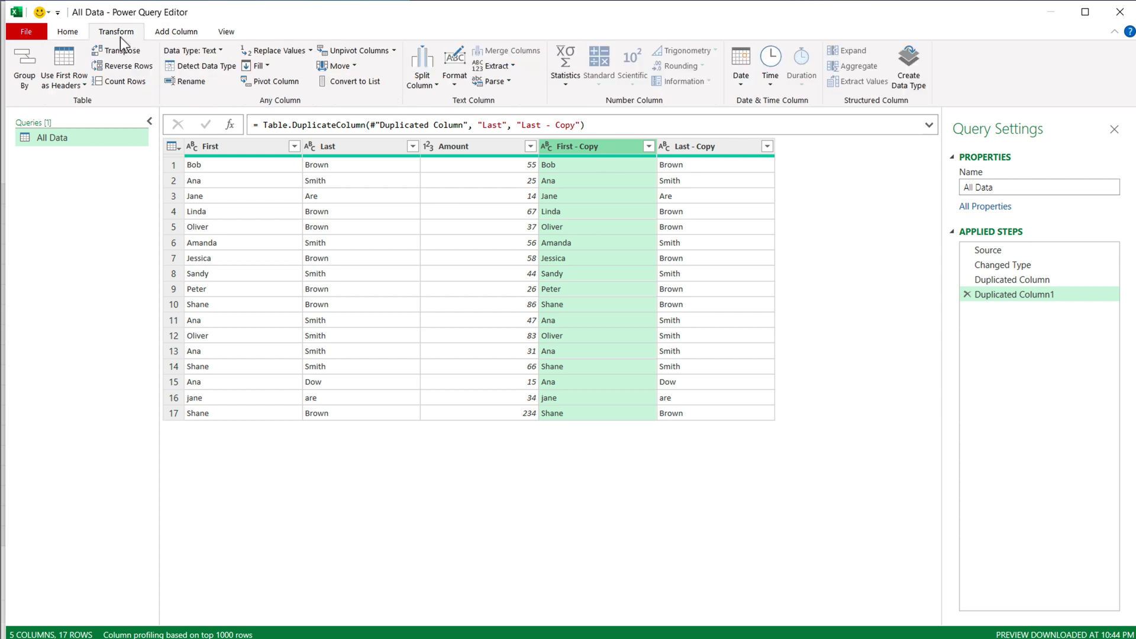
pyautogui.click(455, 87)
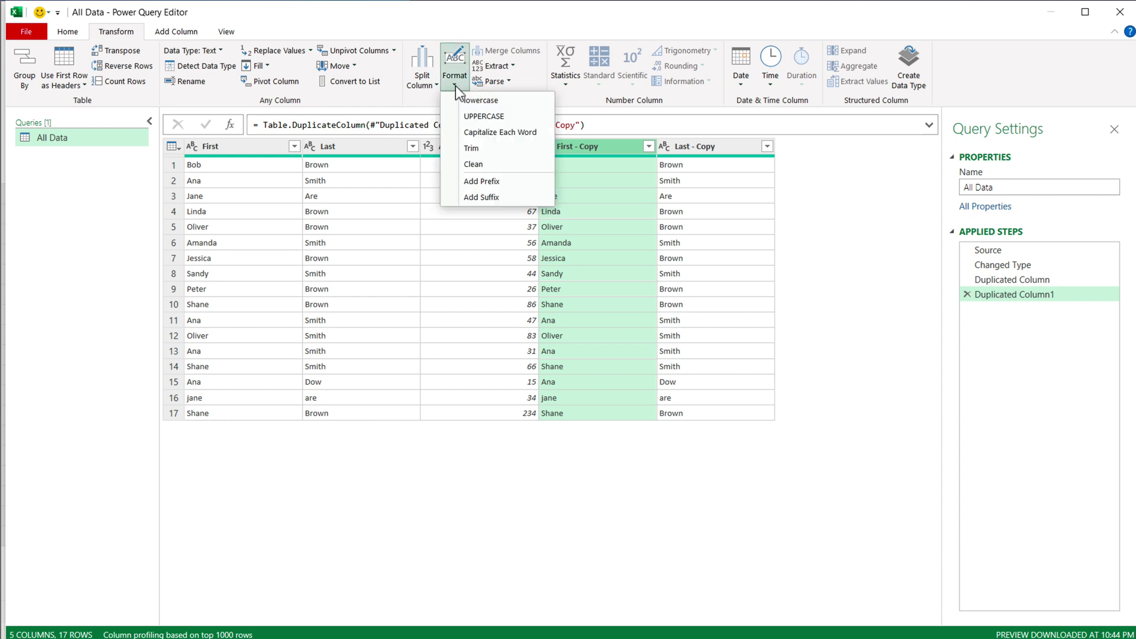
pyautogui.click(492, 102)
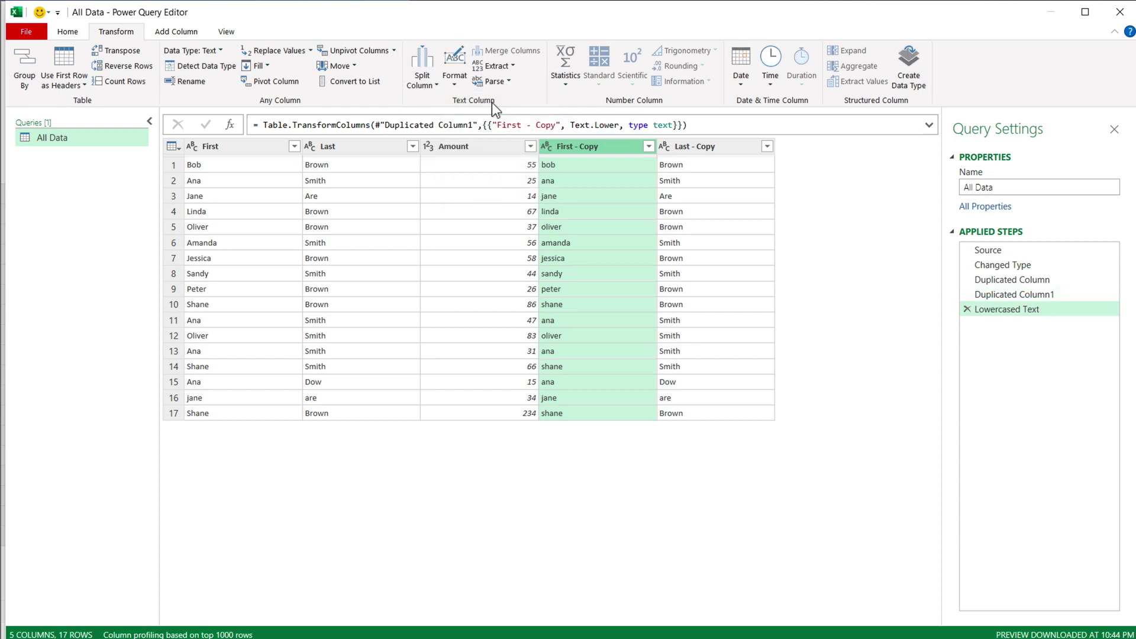
pyautogui.click(707, 147)
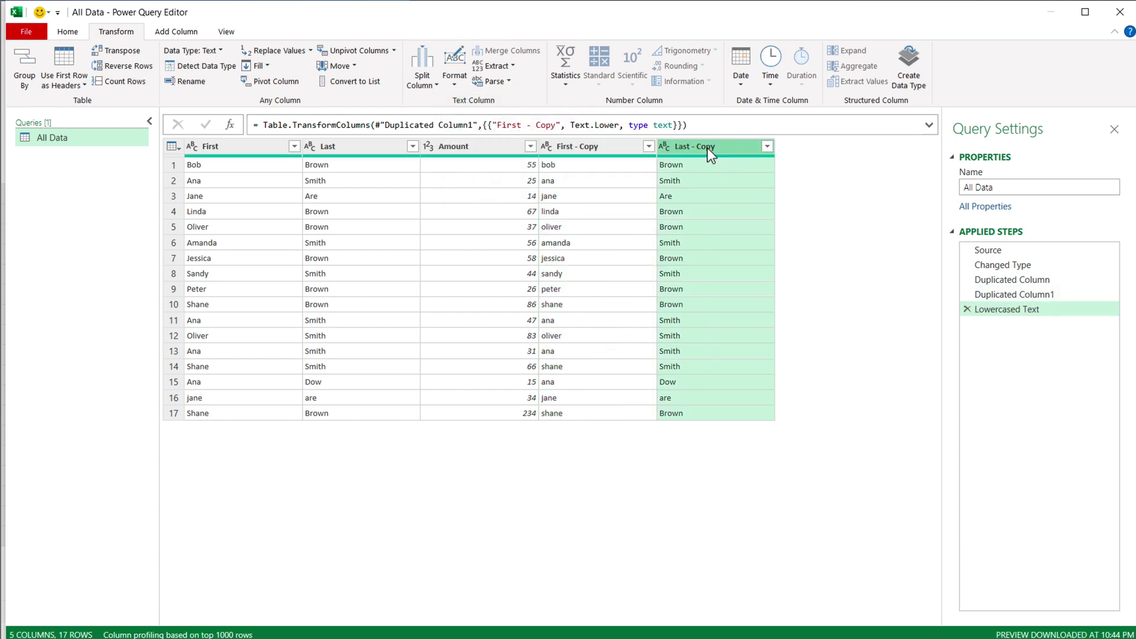
pyautogui.click(455, 85)
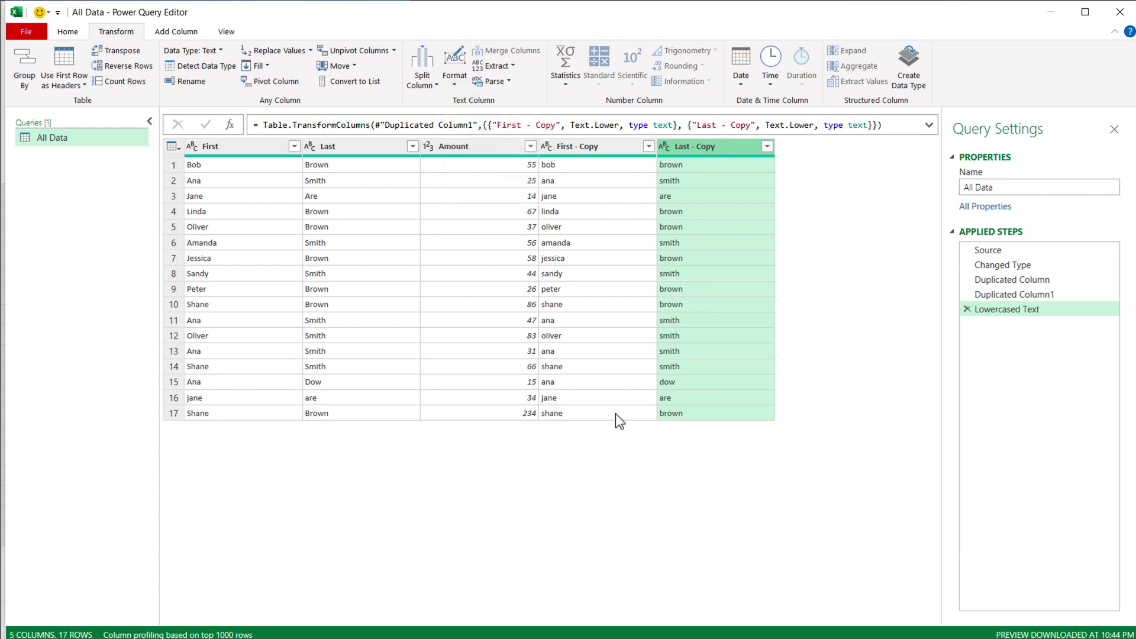
pyautogui.click(609, 148)
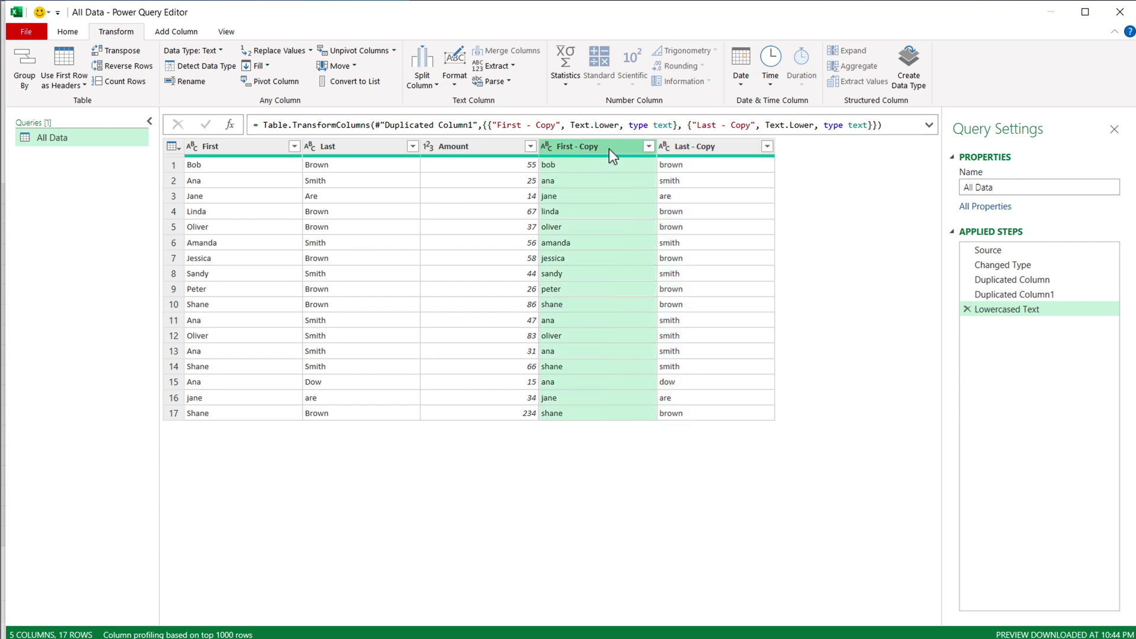
pyautogui.click(460, 86)
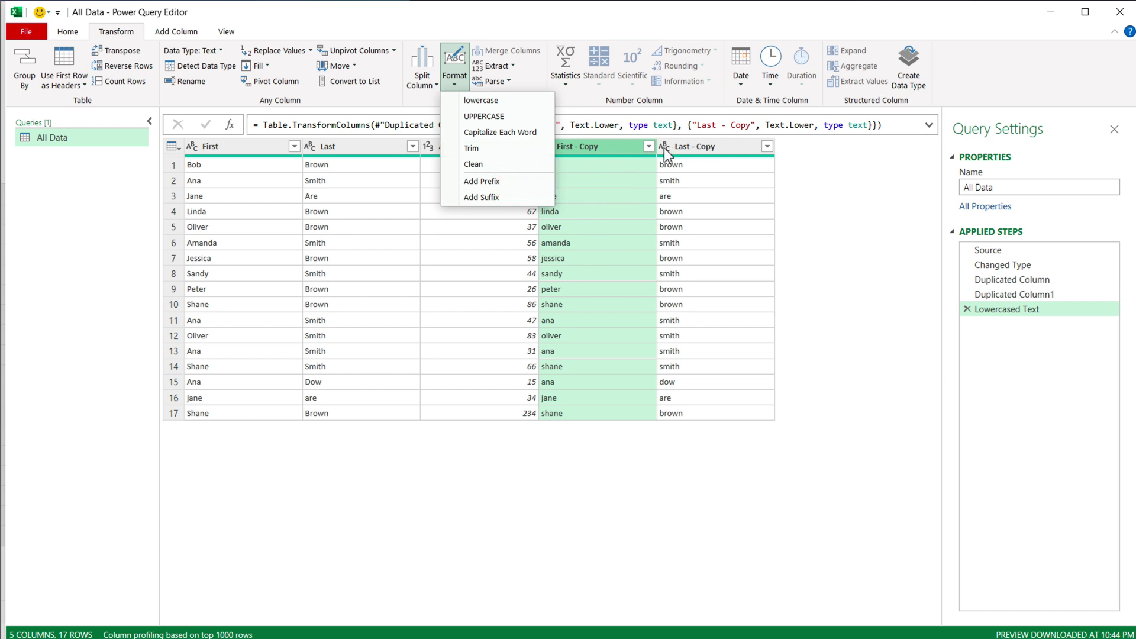
pyautogui.click(647, 221)
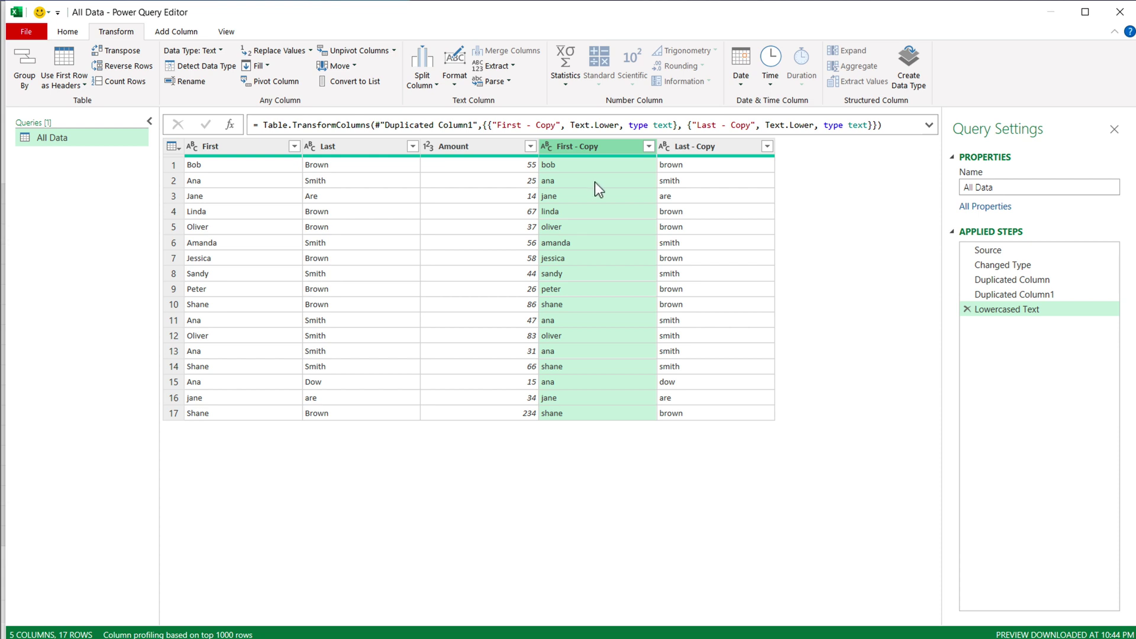
# Step: Rename the First - Copy column to 'First ID' and Last - Copy to 'Last ID'
pyautogui.doubleClick(581, 148)
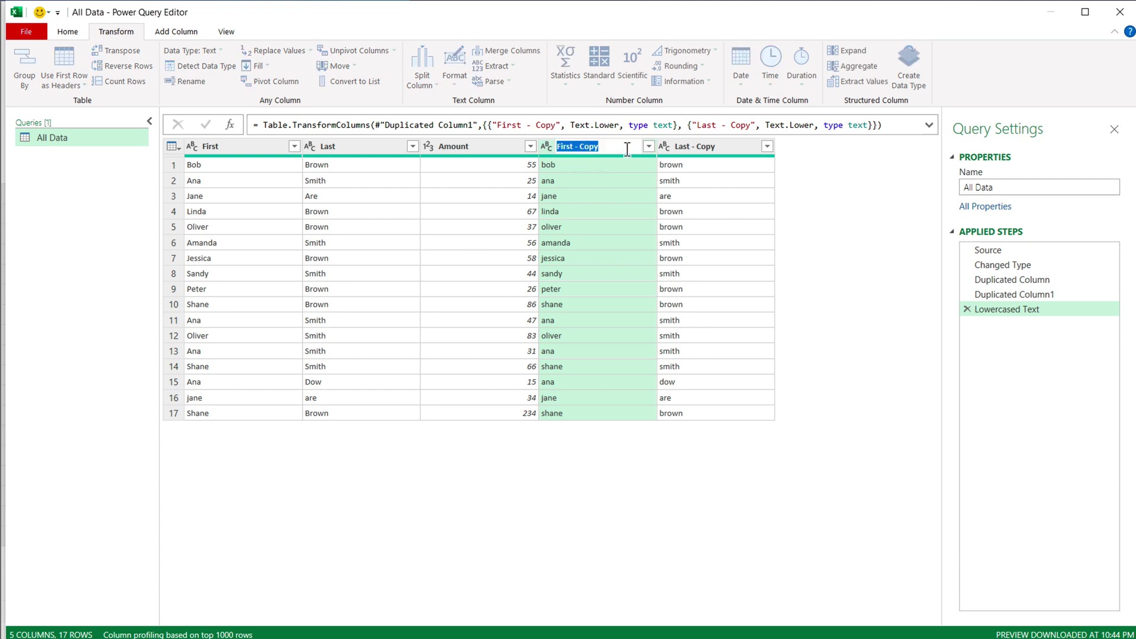
pyautogui.click(601, 146)
pyautogui.moveTo(618, 150); pyautogui.dragTo(510, 152)
pyautogui.write('First ID')
pyautogui.press('Return')
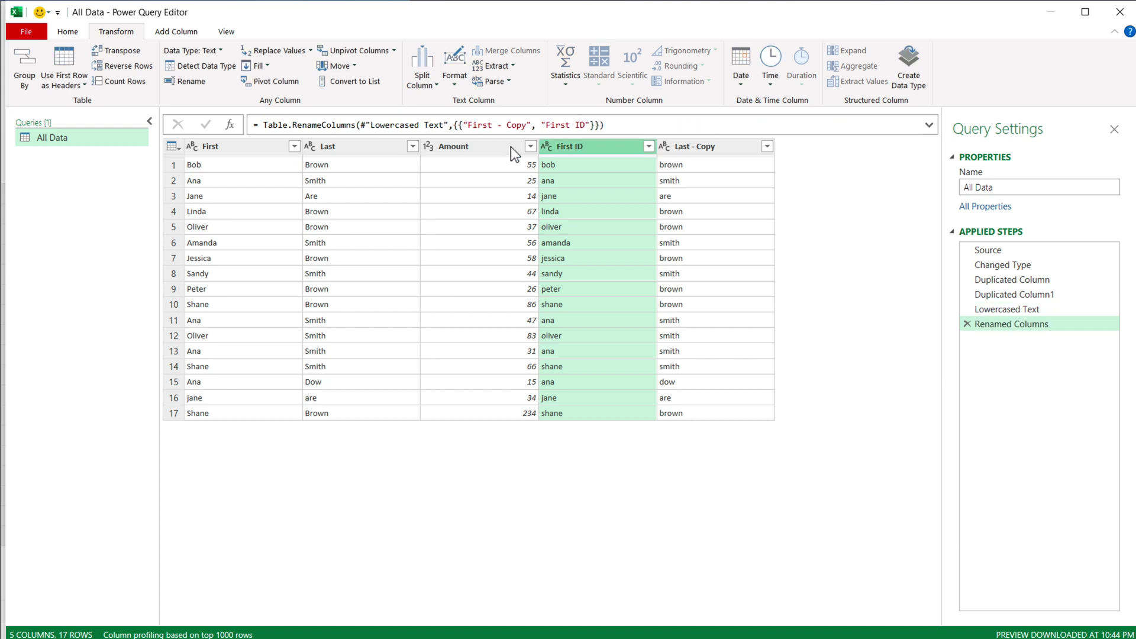
pyautogui.doubleClick(705, 147)
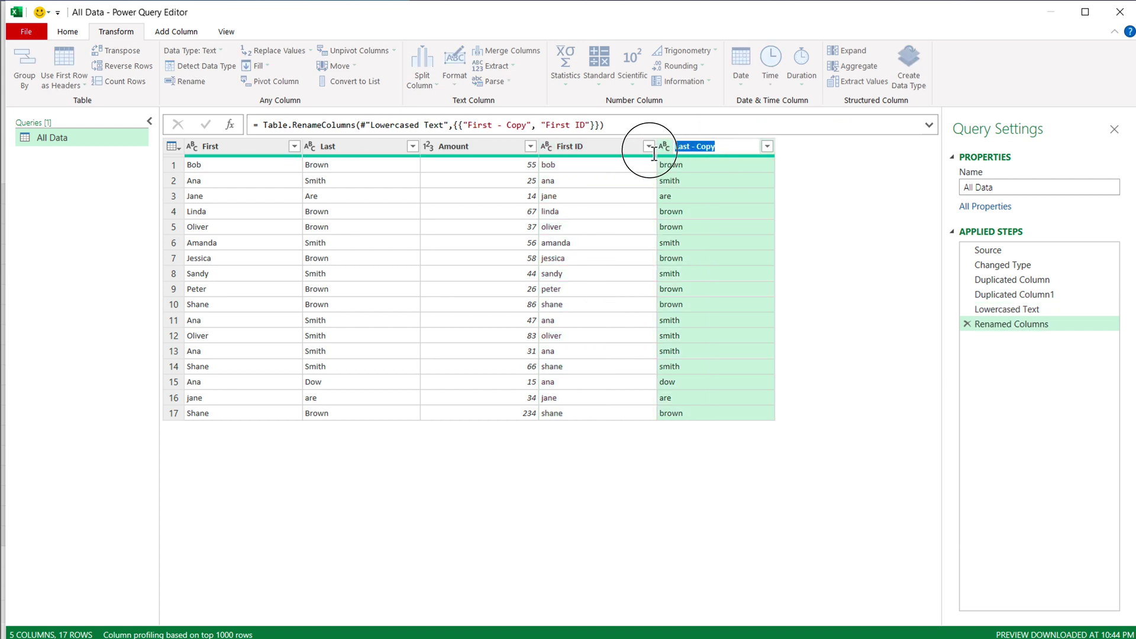
pyautogui.press('End')
pyautogui.press('BackSpace')
pyautogui.press('BackSpace')
pyautogui.press('BackSpace')
pyautogui.press('BackSpace')
pyautogui.press('BackSpace')
pyautogui.press('BackSpace')
pyautogui.press('BackSpace')
pyautogui.write('ID')
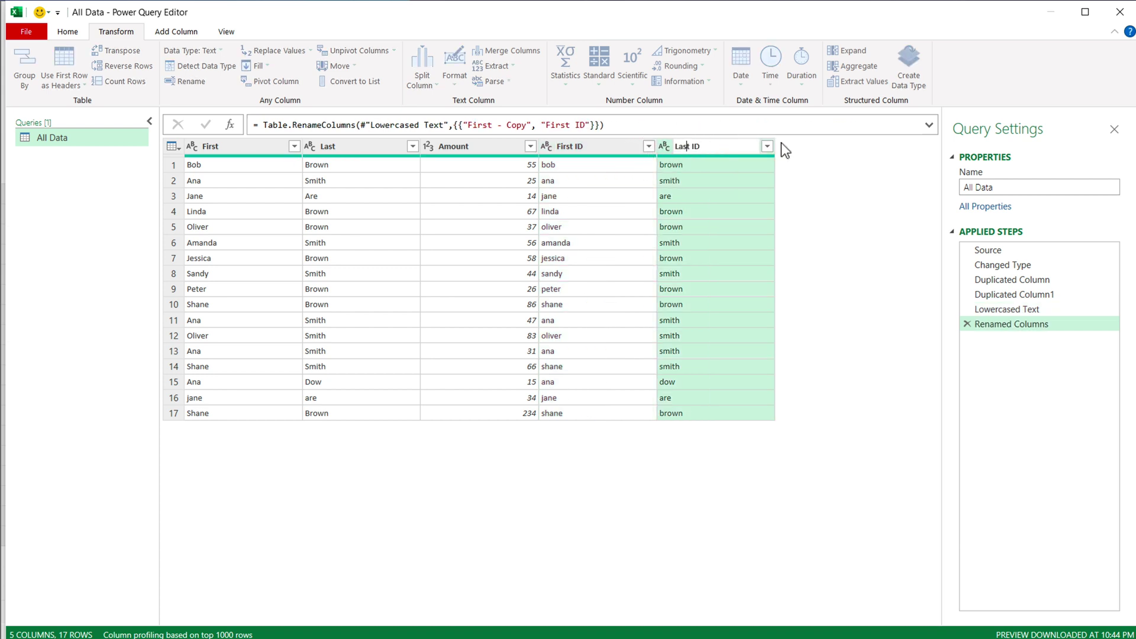
pyautogui.click(782, 143)
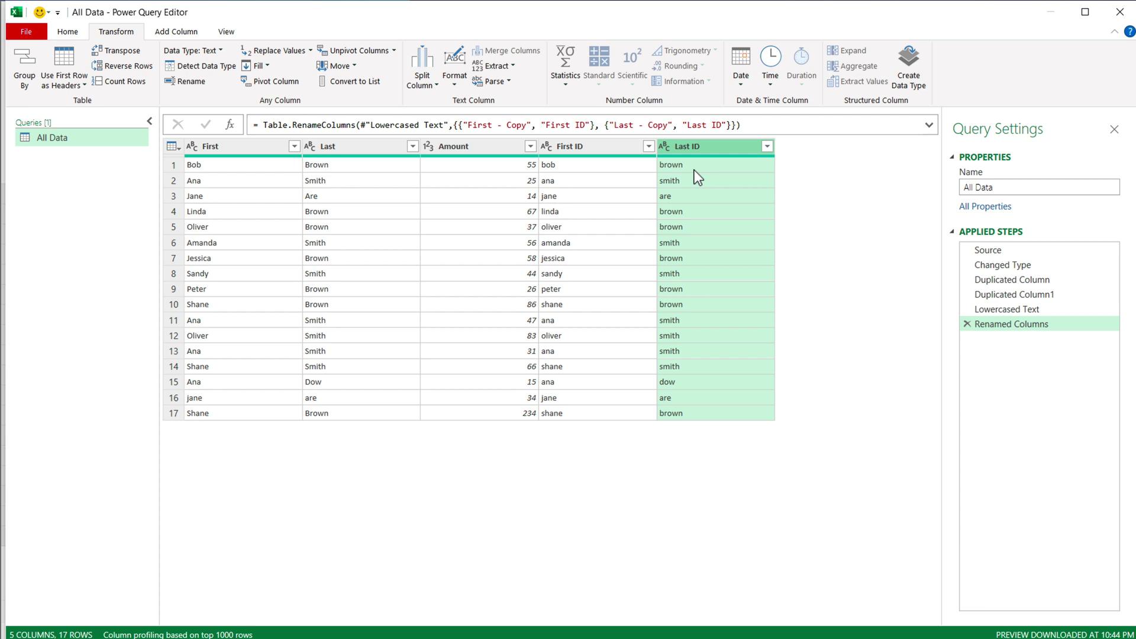
# Step: Add an Index column starting from 1 to the All Data query
pyautogui.click(195, 40)
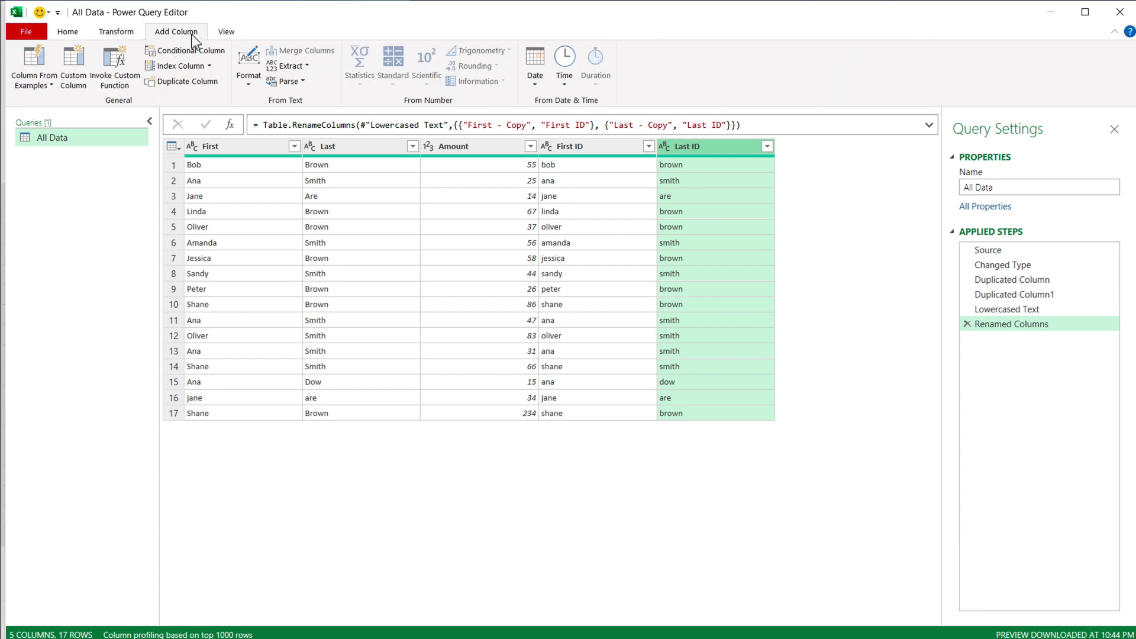
pyautogui.click(209, 67)
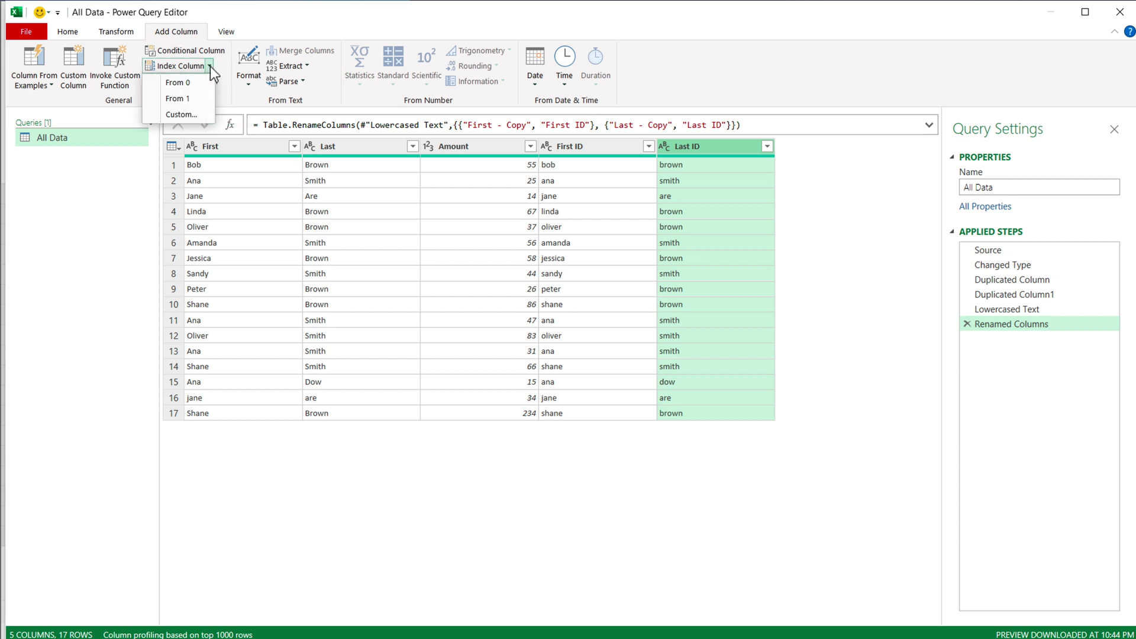
pyautogui.click(191, 101)
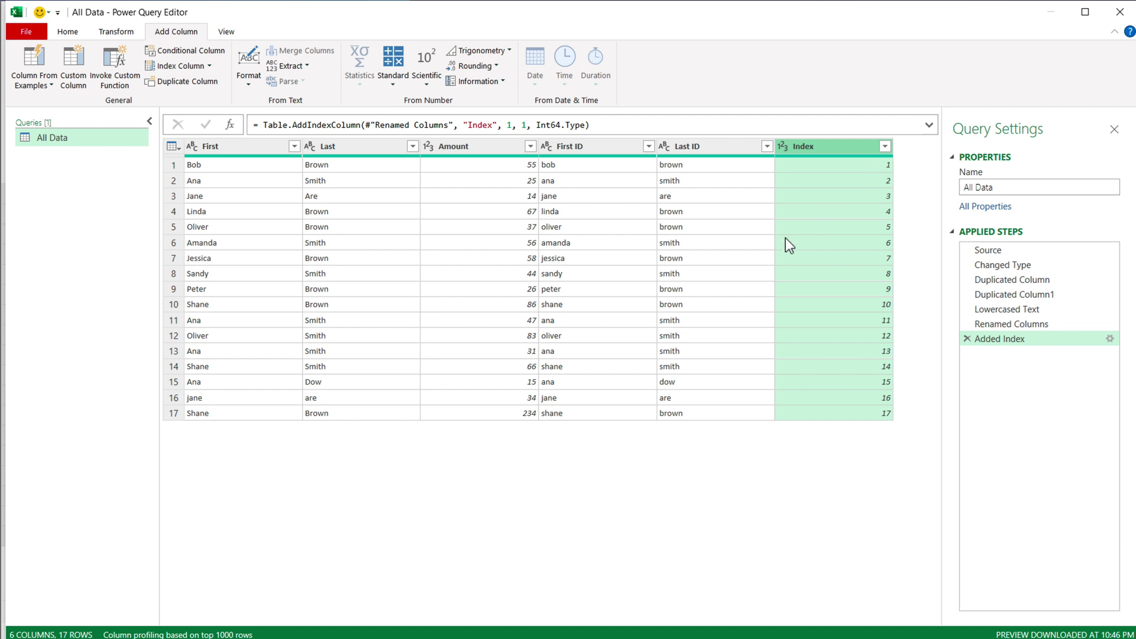
pyautogui.click(831, 166)
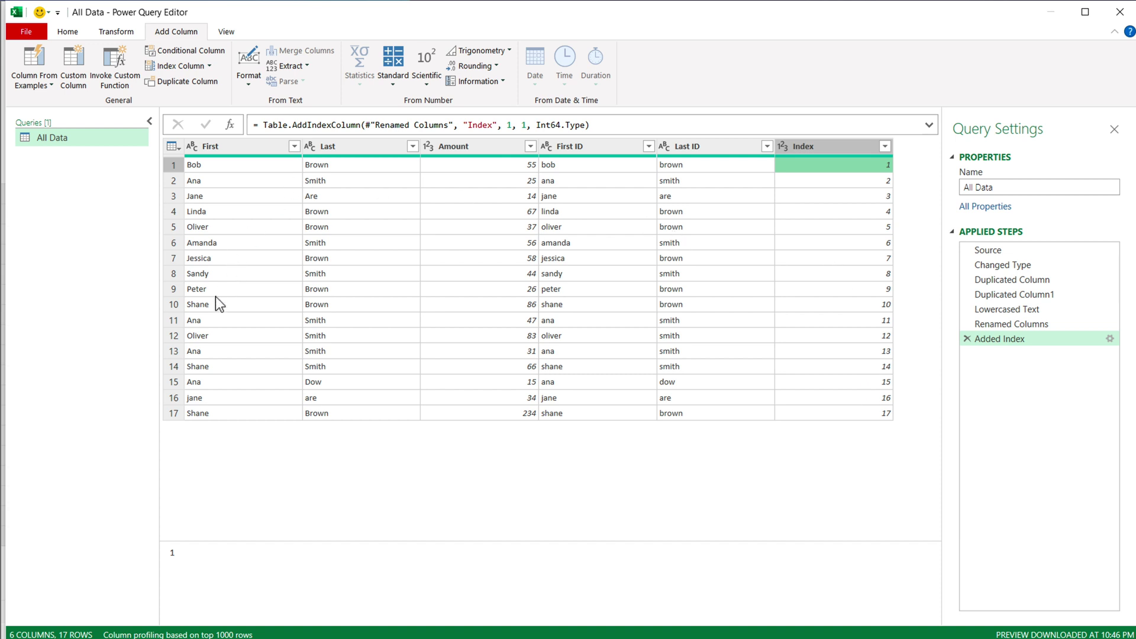
pyautogui.click(65, 140)
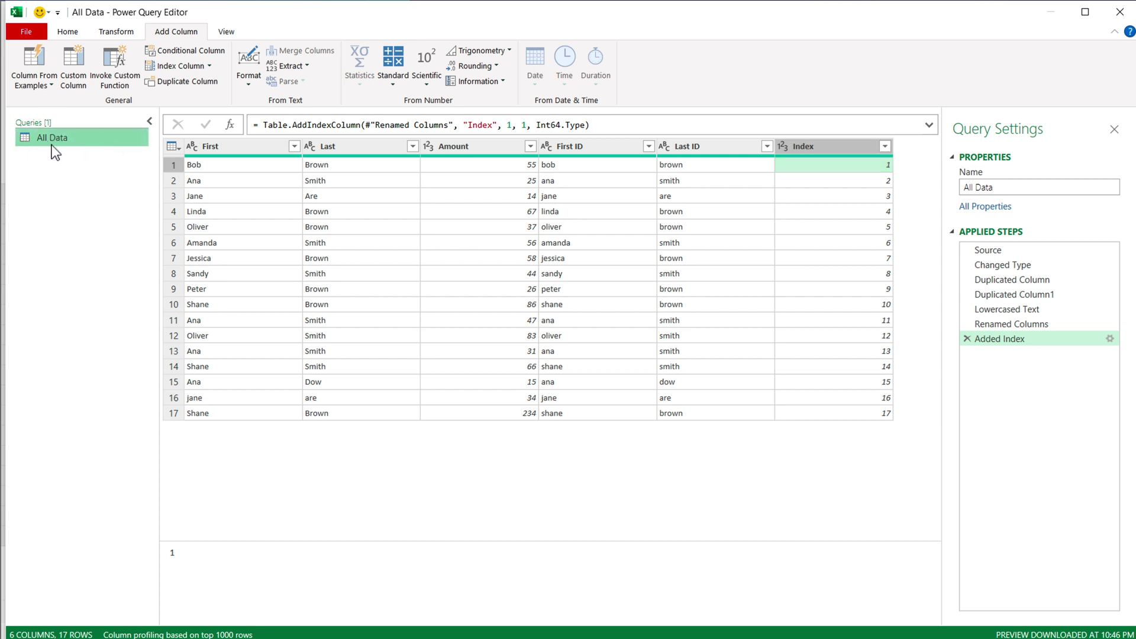
# Step: Duplicate the All Data query, creating All Data (2)
pyautogui.rightClick(51, 140)
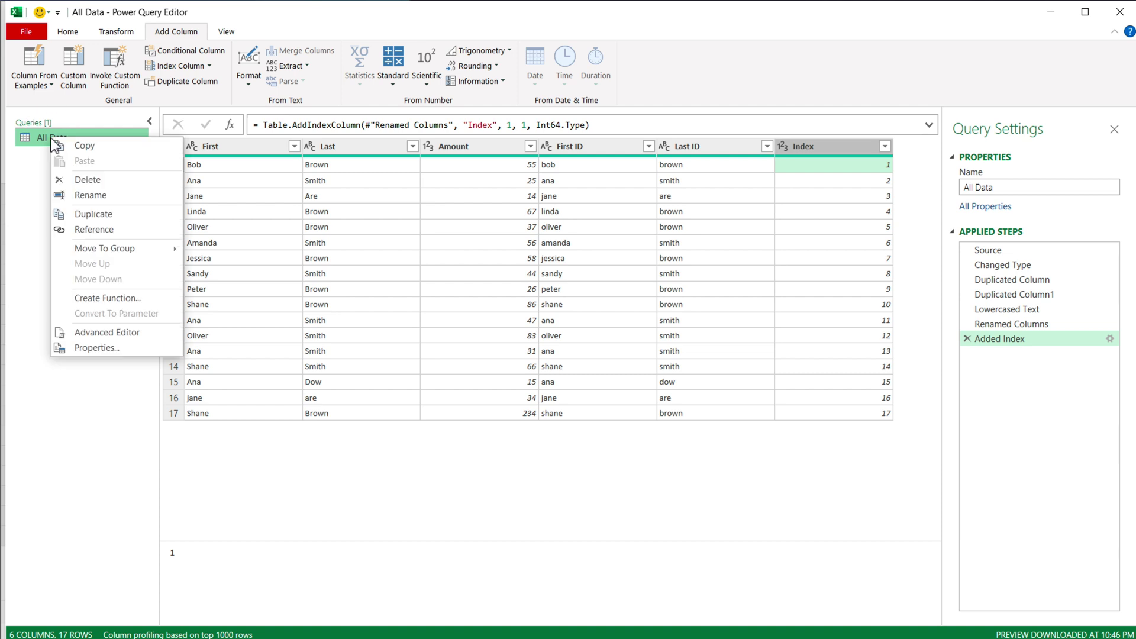
pyautogui.click(107, 220)
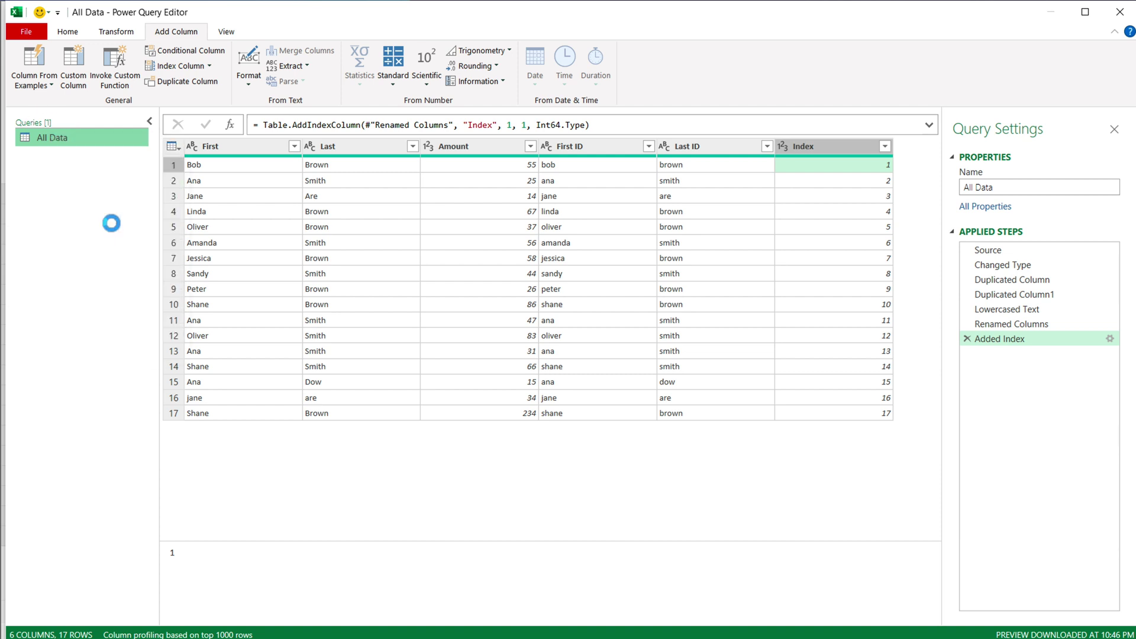
pyautogui.click(58, 137)
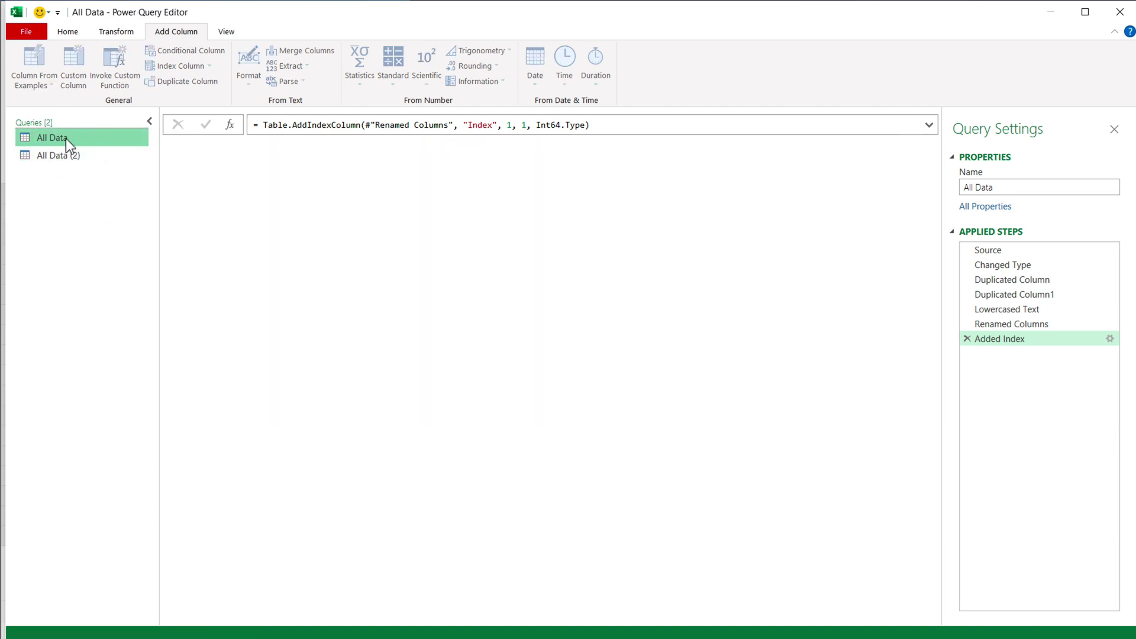
pyautogui.click(70, 153)
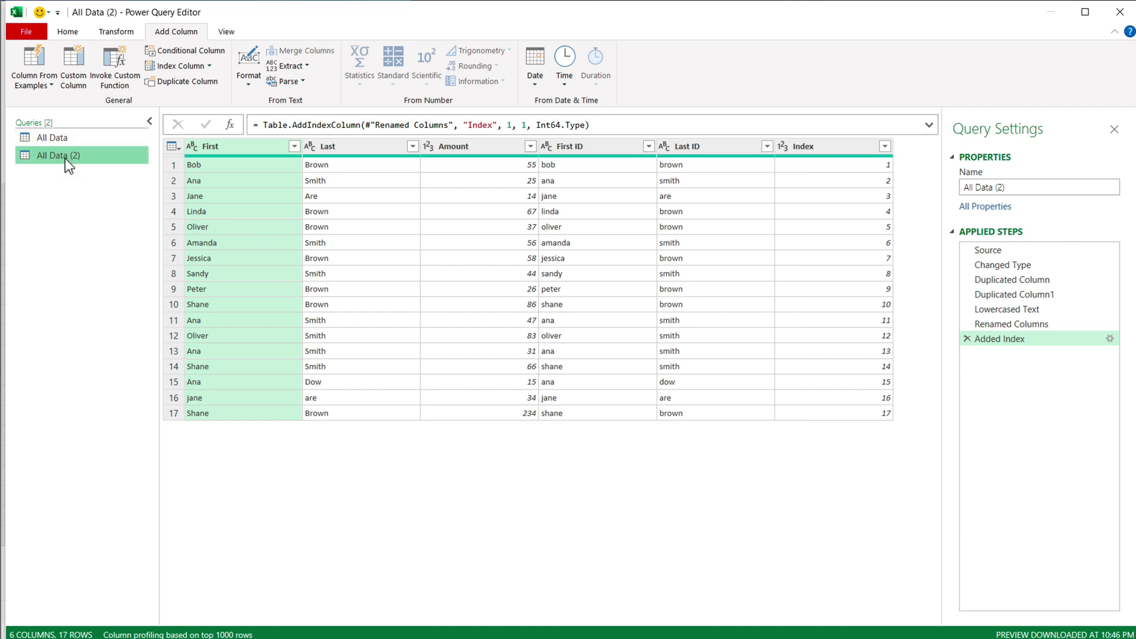
# Step: Rename the duplicated query to 'Counts'
pyautogui.click(1033, 187)
pyautogui.write('Counts')
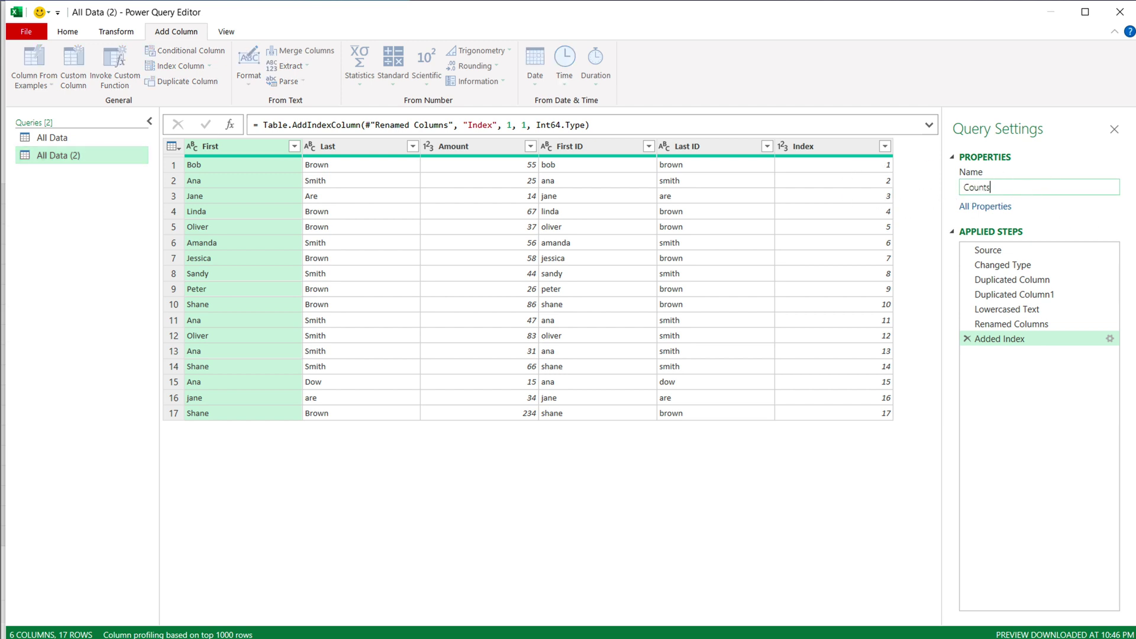
pyautogui.press('Return')
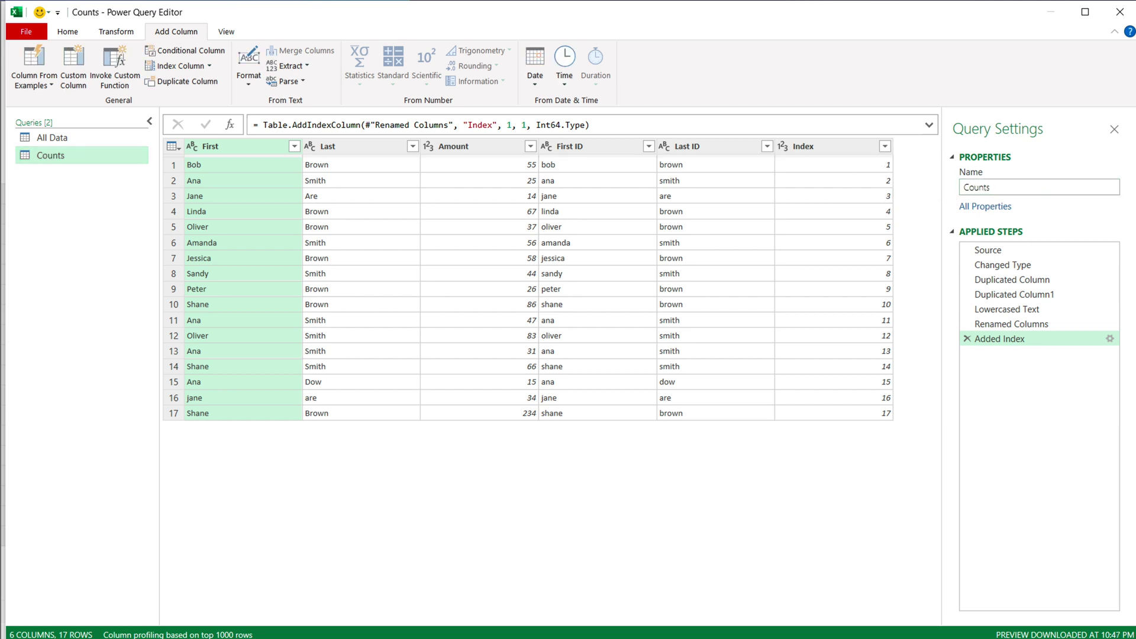
pyautogui.click(1013, 194)
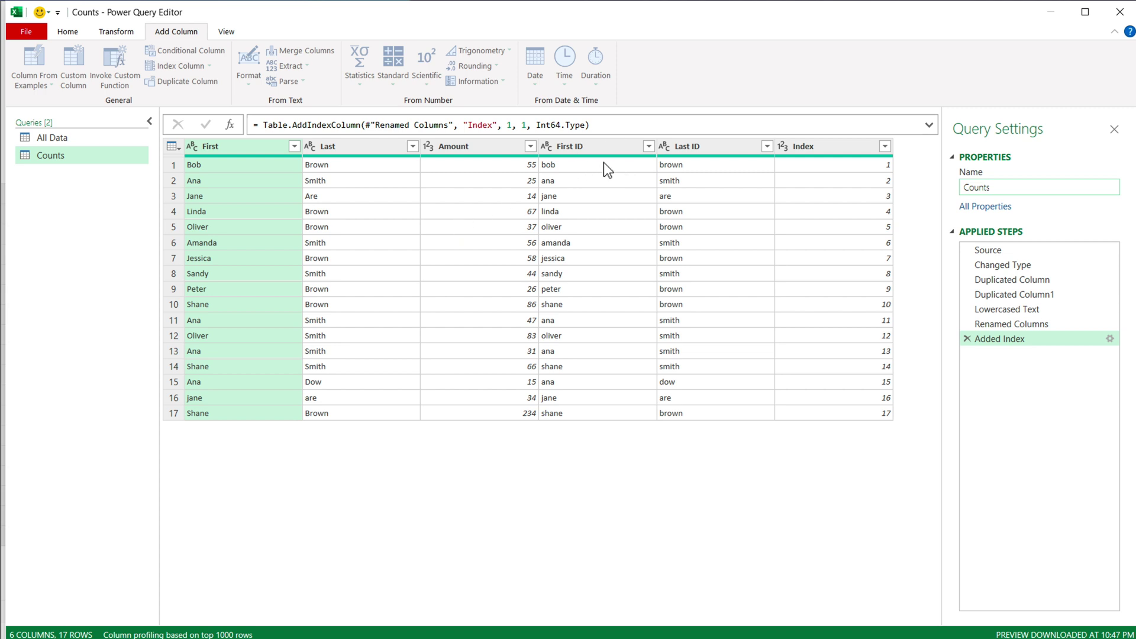
# Step: Remove the First, Last, Amount and Index columns, leaving First ID and Last ID
pyautogui.click(686, 166)
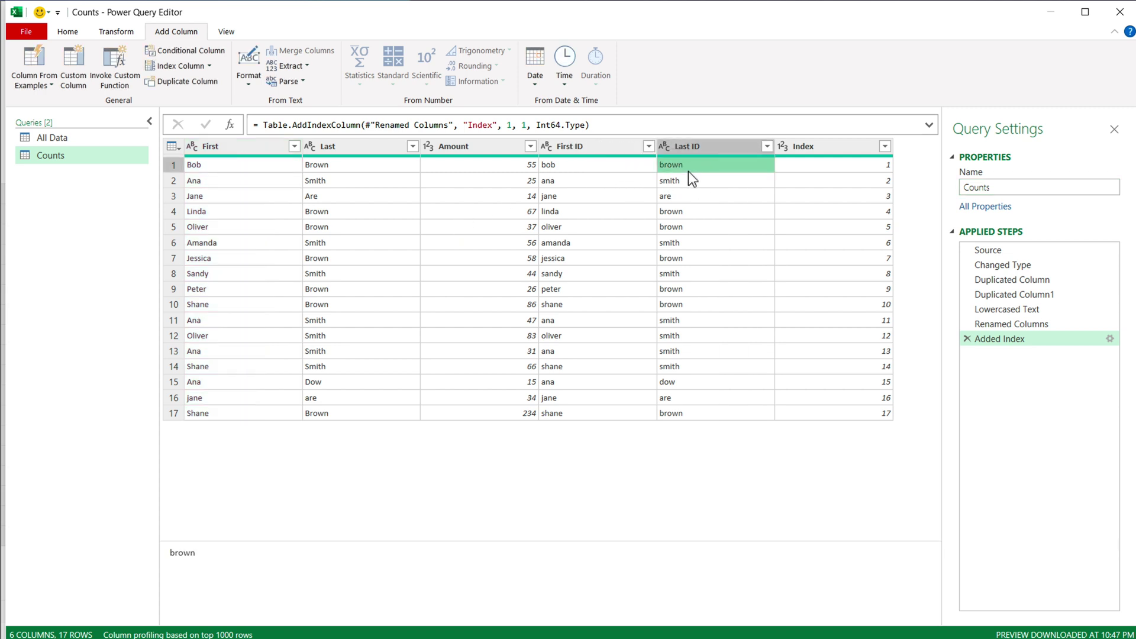
pyautogui.click(271, 148)
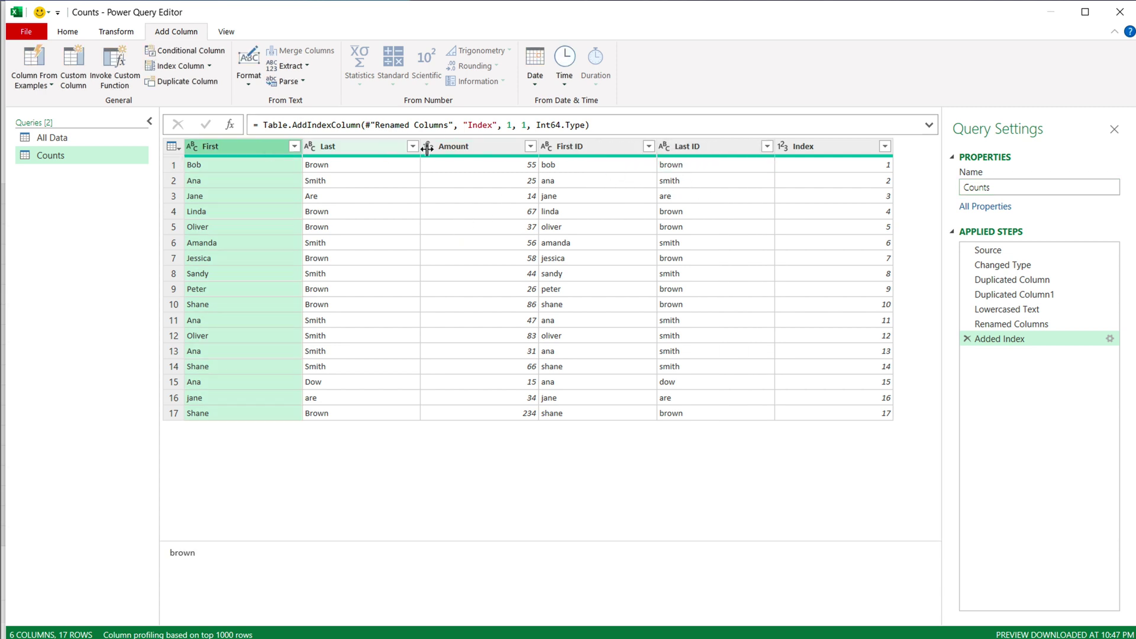
pyautogui.keyDown('shift'); pyautogui.click(481, 148); pyautogui.keyUp('shift')
pyautogui.rightClick(474, 151)
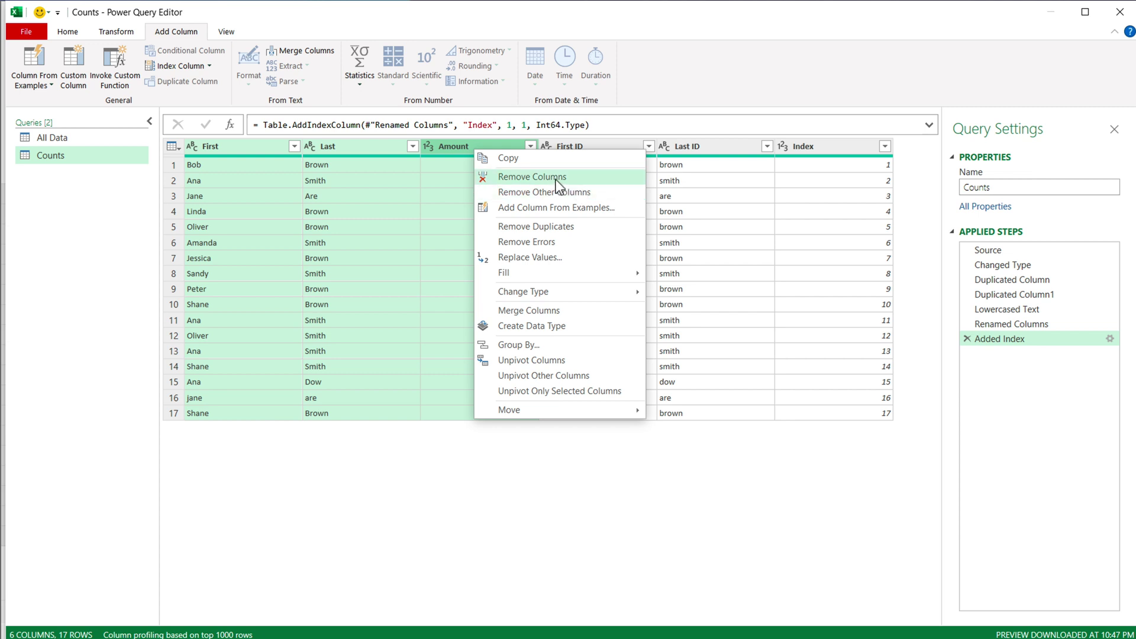
pyautogui.click(556, 178)
pyautogui.click(466, 150)
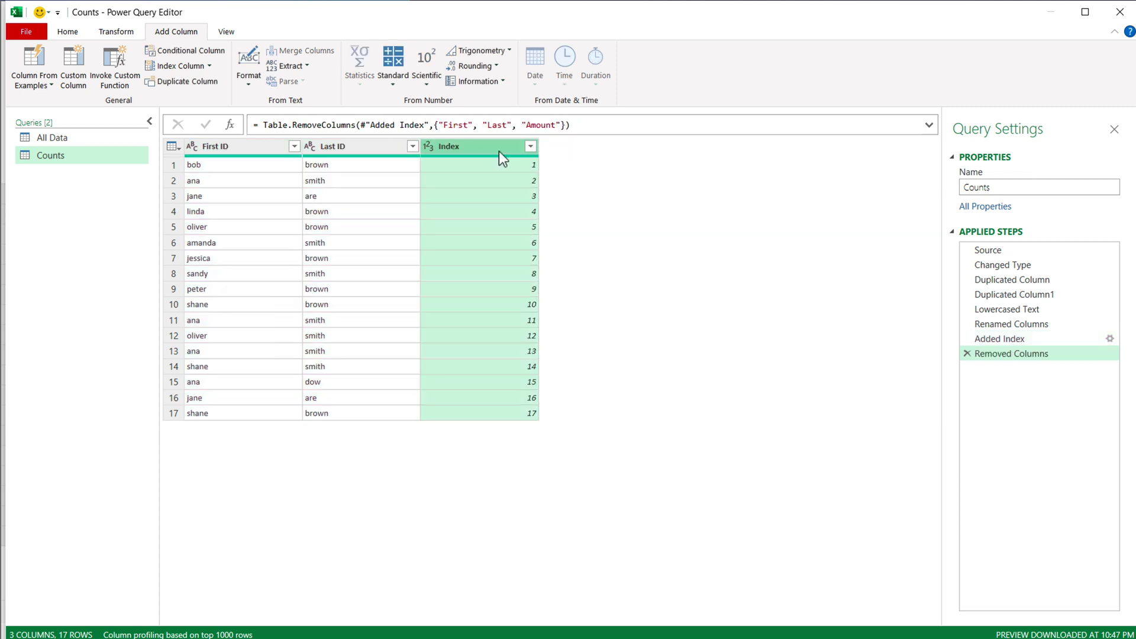
pyautogui.rightClick(499, 151)
pyautogui.click(541, 178)
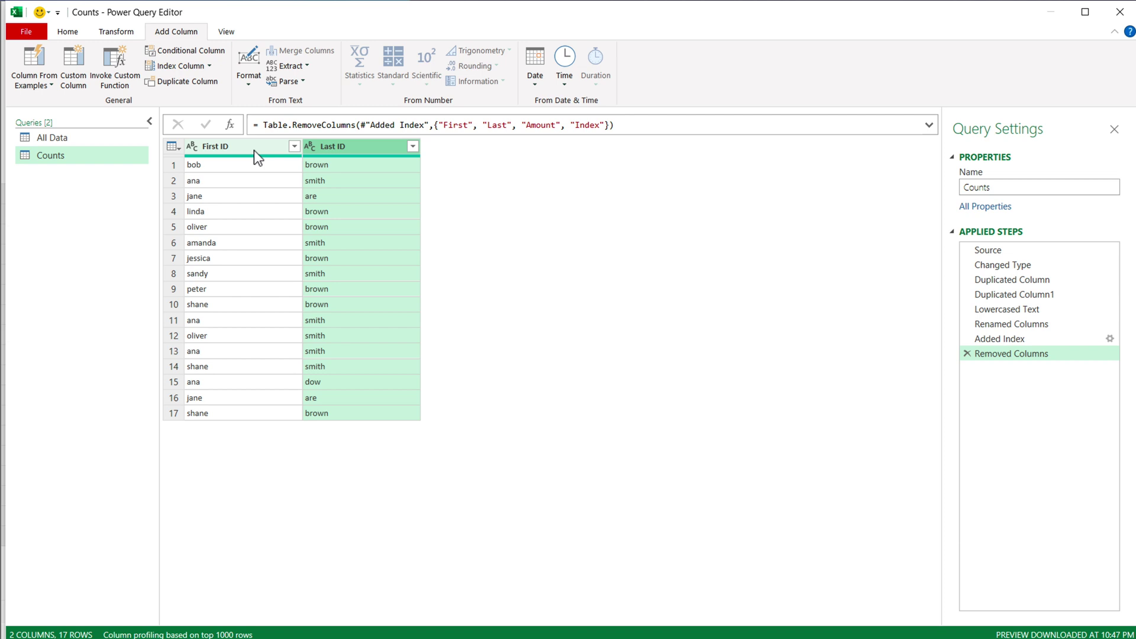
pyautogui.click(251, 149)
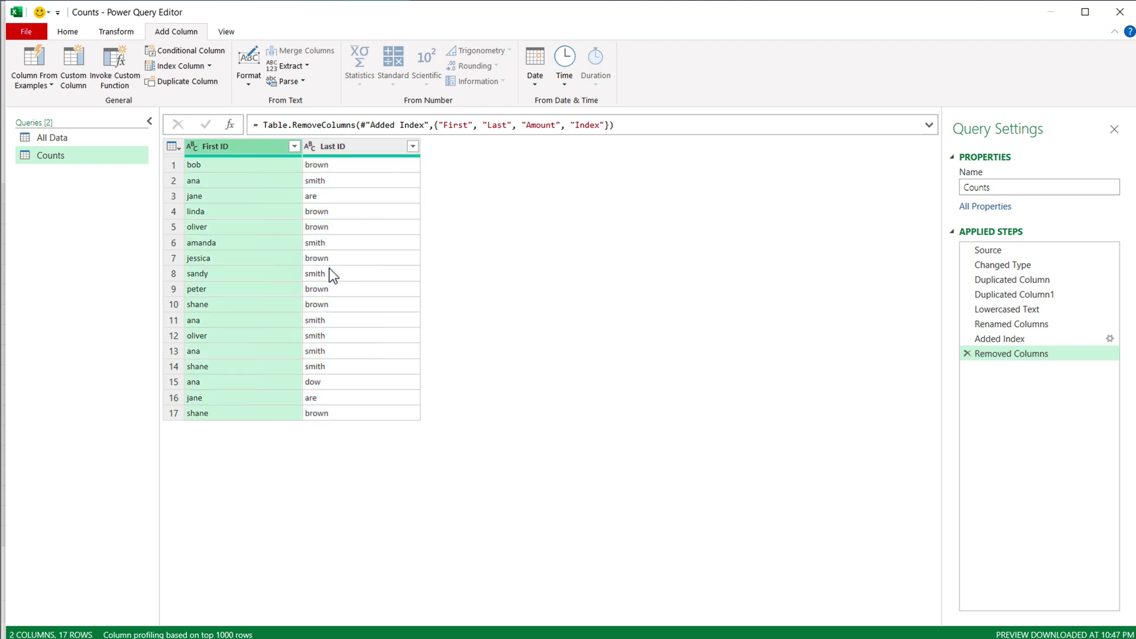
# Step: Group Counts by First ID and Last ID with a Count Rows column named Count
pyautogui.click(75, 31)
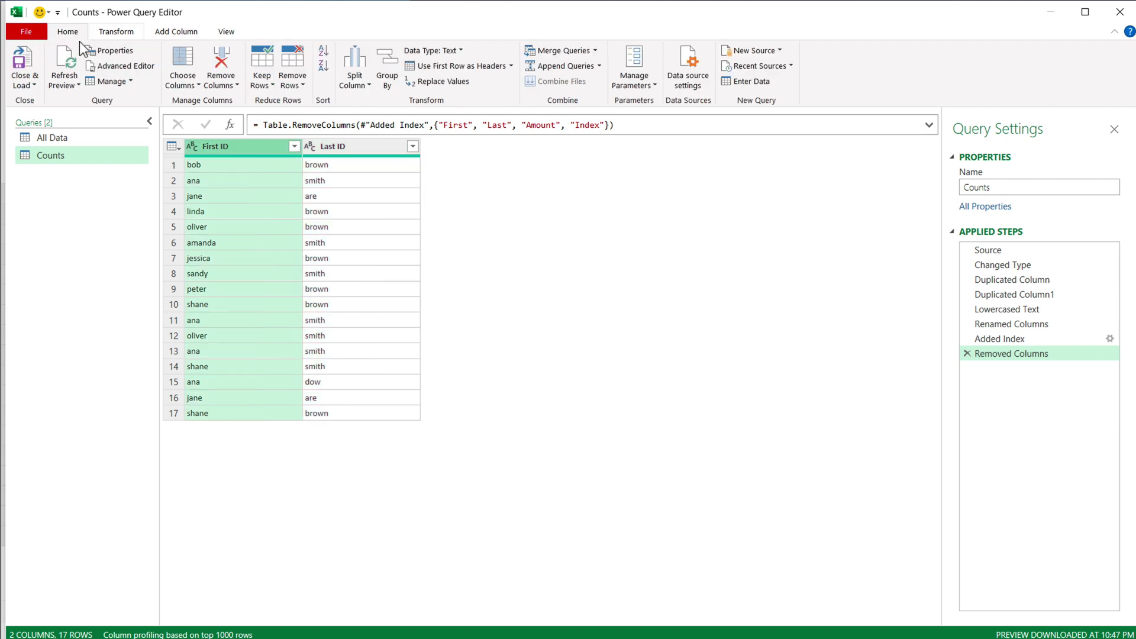
pyautogui.click(394, 86)
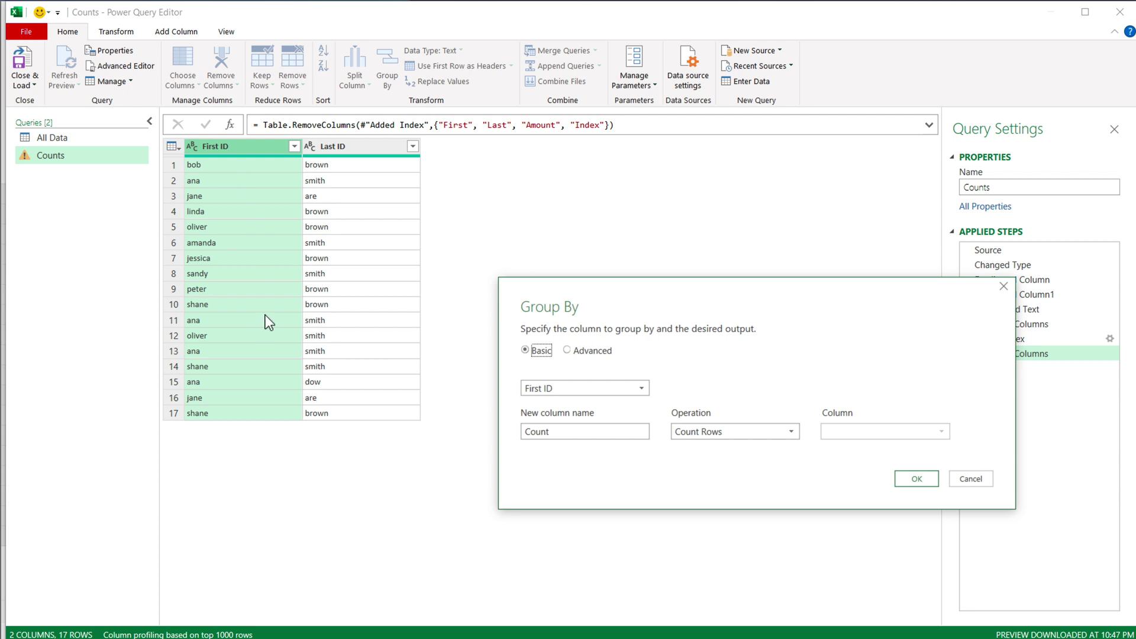
pyautogui.click(591, 388)
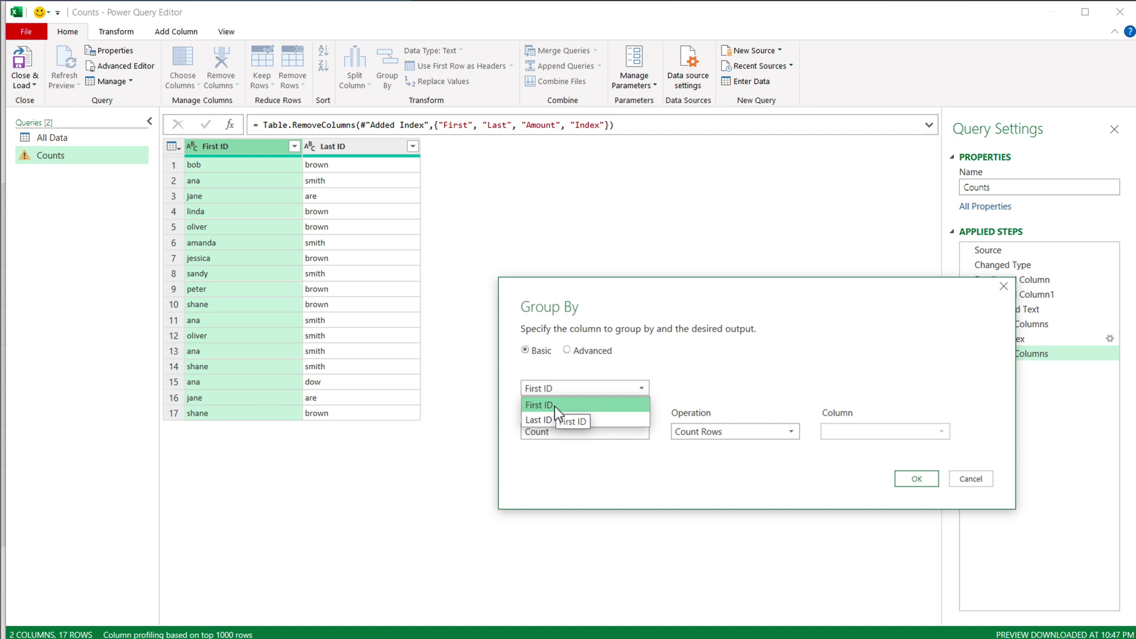
pyautogui.click(555, 406)
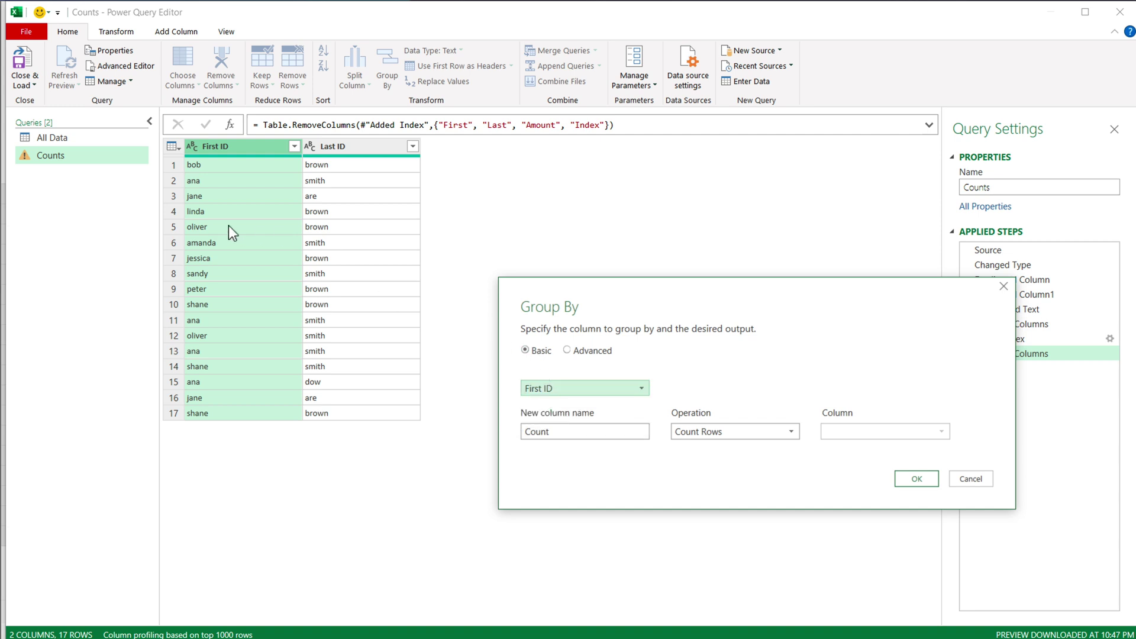
pyautogui.click(573, 350)
pyautogui.click(592, 353)
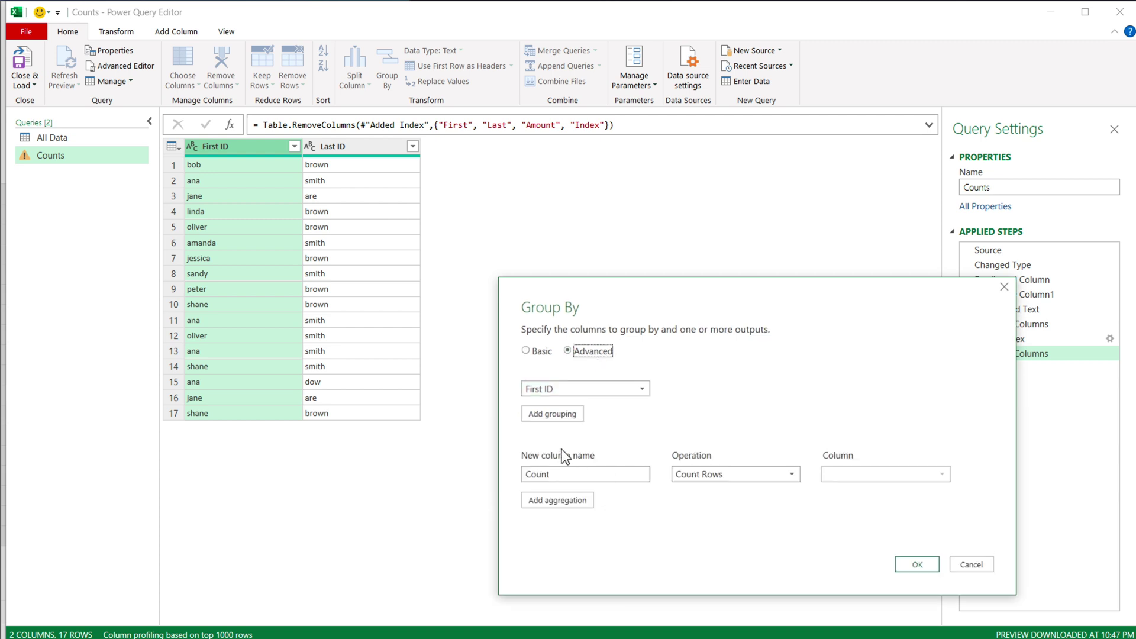
pyautogui.click(556, 414)
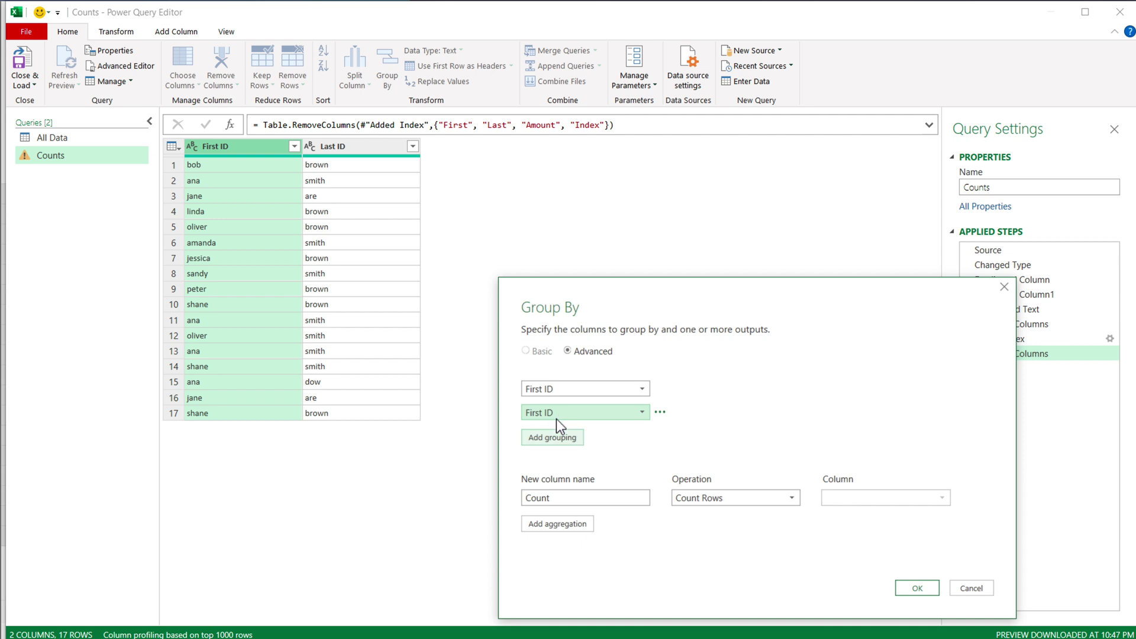
pyautogui.click(614, 411)
pyautogui.click(582, 441)
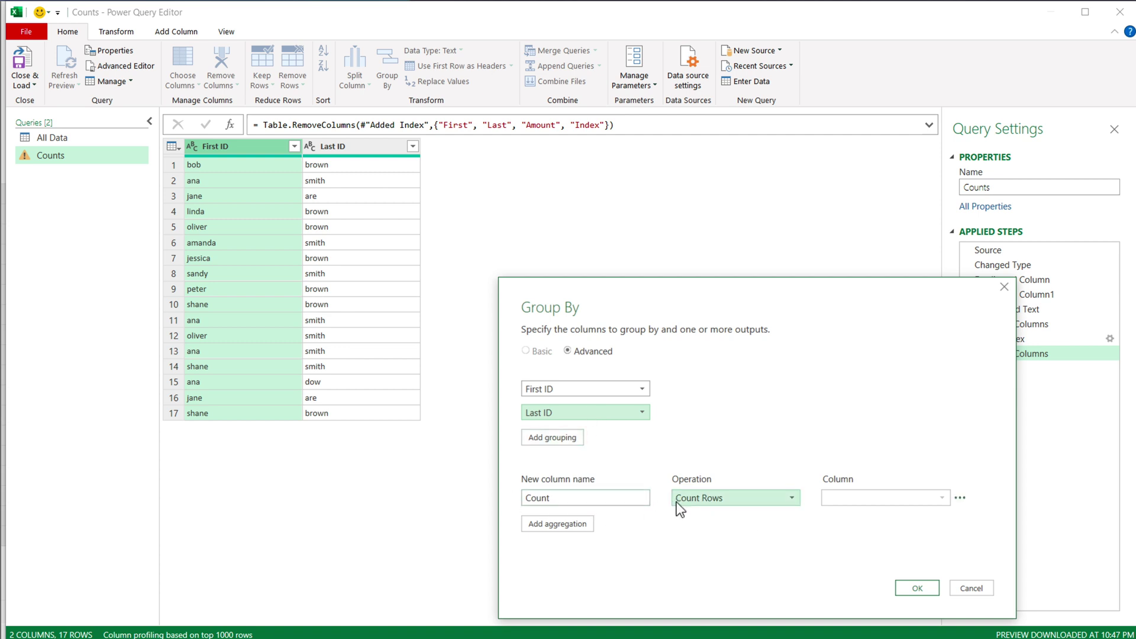
pyautogui.click(917, 589)
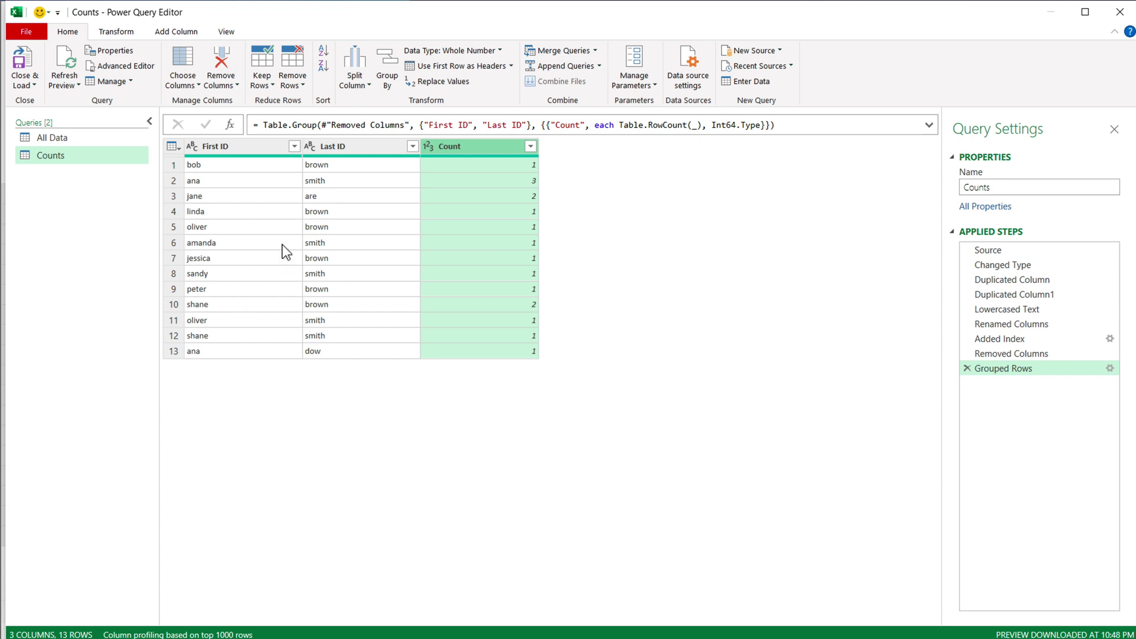
# Step: Compare the grouped Counts rows for ana smith against the All Data query
pyautogui.click(212, 183)
pyautogui.click(323, 181)
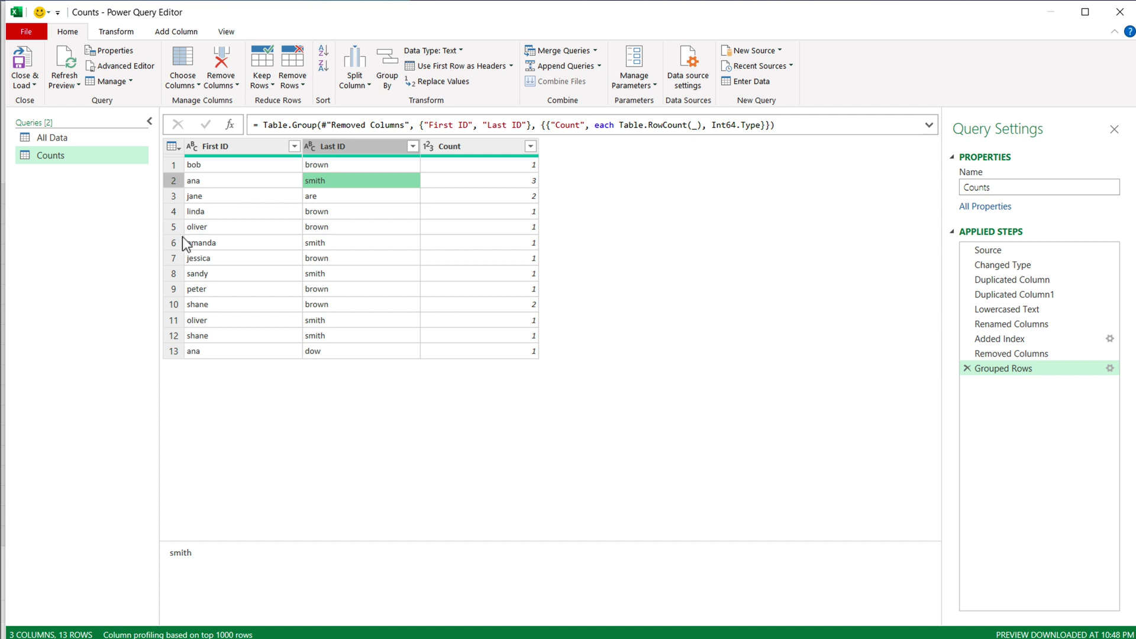
pyautogui.click(57, 141)
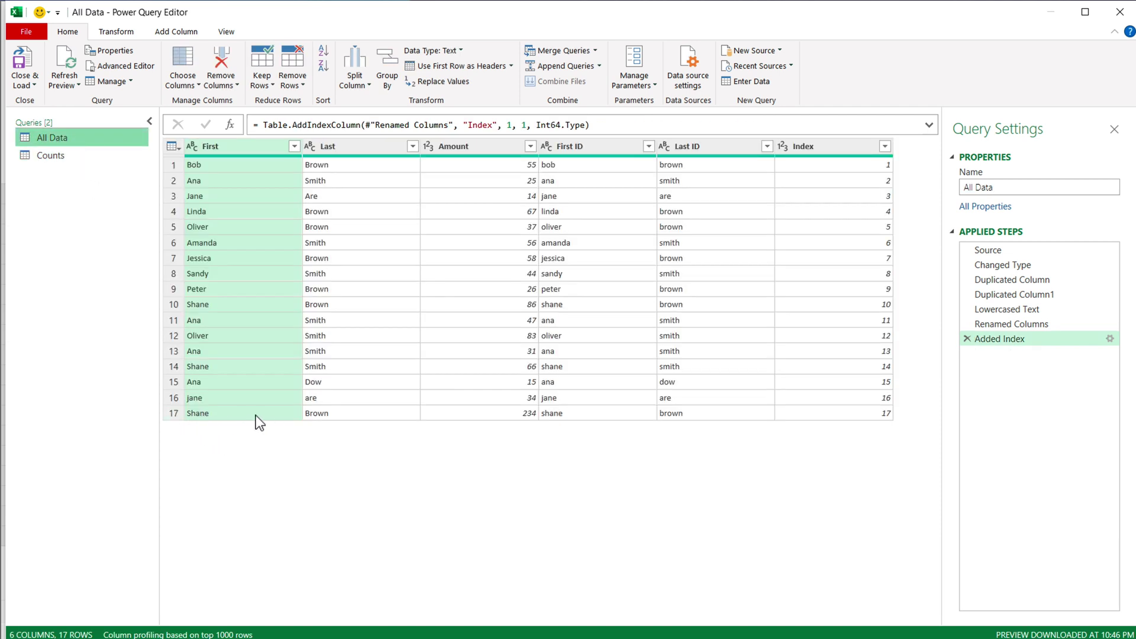
pyautogui.click(81, 157)
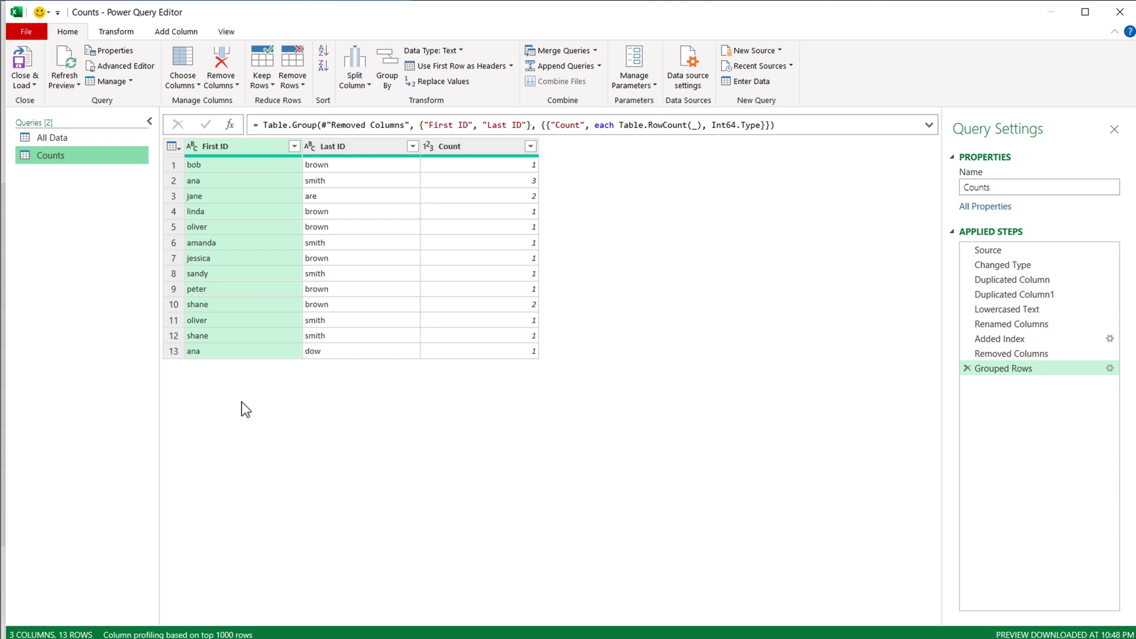
# Step: Check the Counts values (3 for ana smith, the jane are row), then return to All Data
pyautogui.click(483, 181)
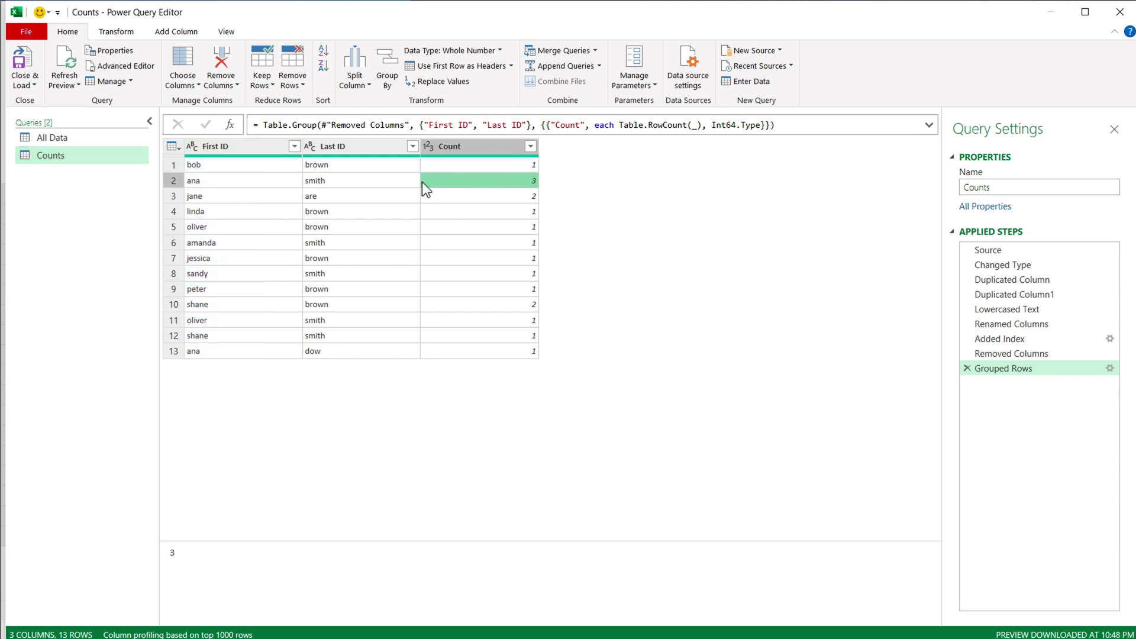
pyautogui.click(267, 181)
pyautogui.click(495, 183)
pyautogui.click(292, 197)
pyautogui.click(358, 197)
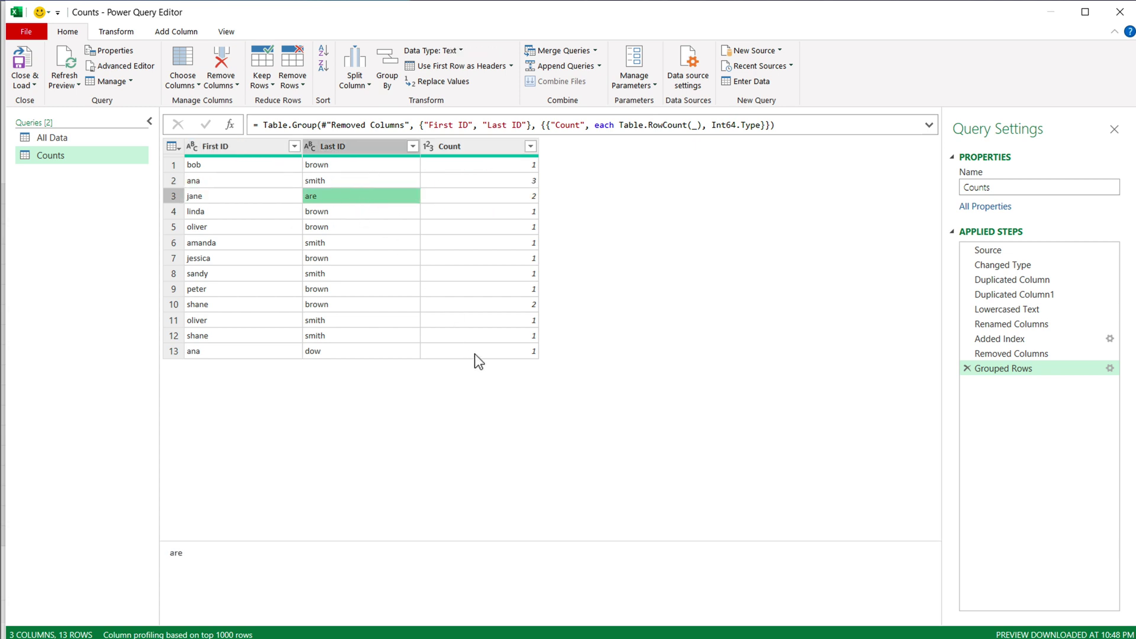
pyautogui.click(83, 140)
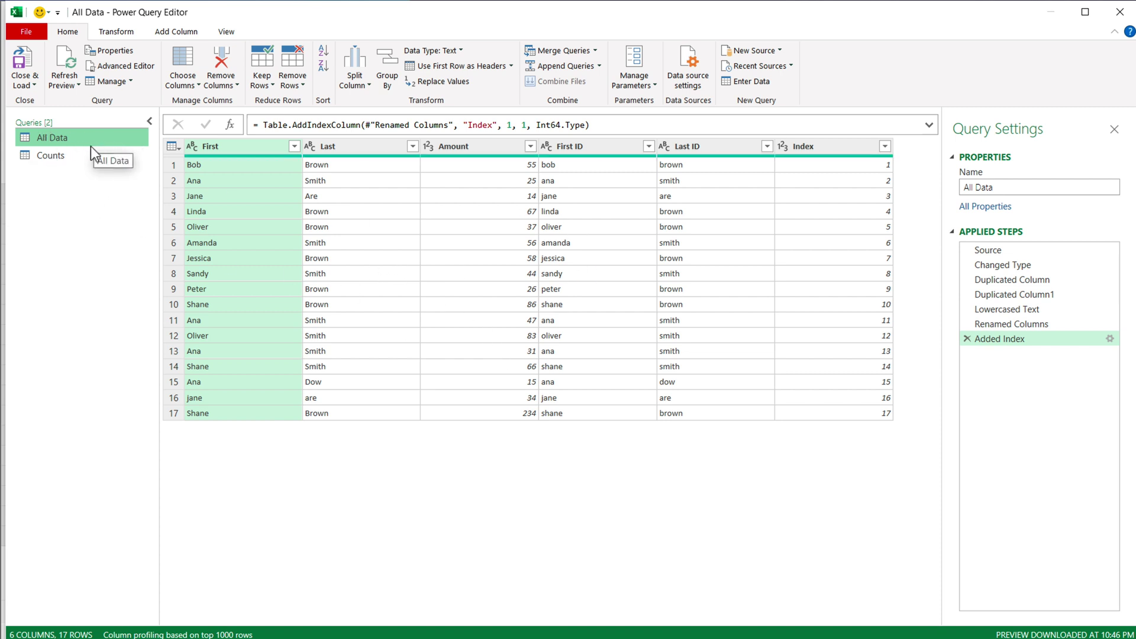
pyautogui.click(596, 50)
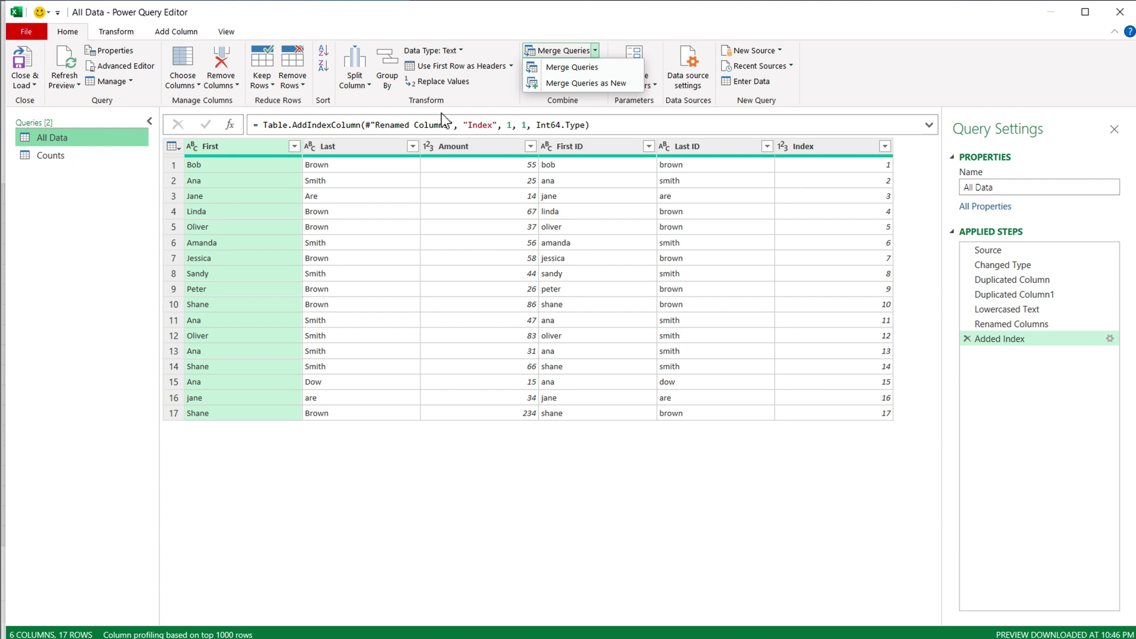
# Step: Merge All Data with Counts as a new query, matched on First ID and Last ID, Left Outer
pyautogui.click(570, 83)
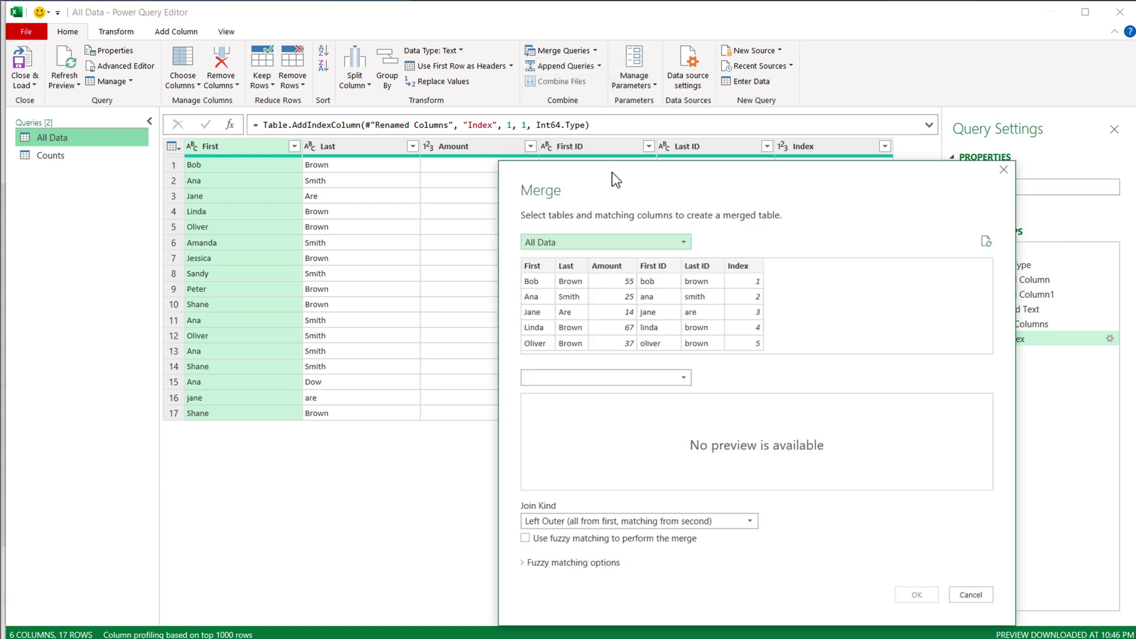
pyautogui.moveTo(611, 172); pyautogui.dragTo(395, 122)
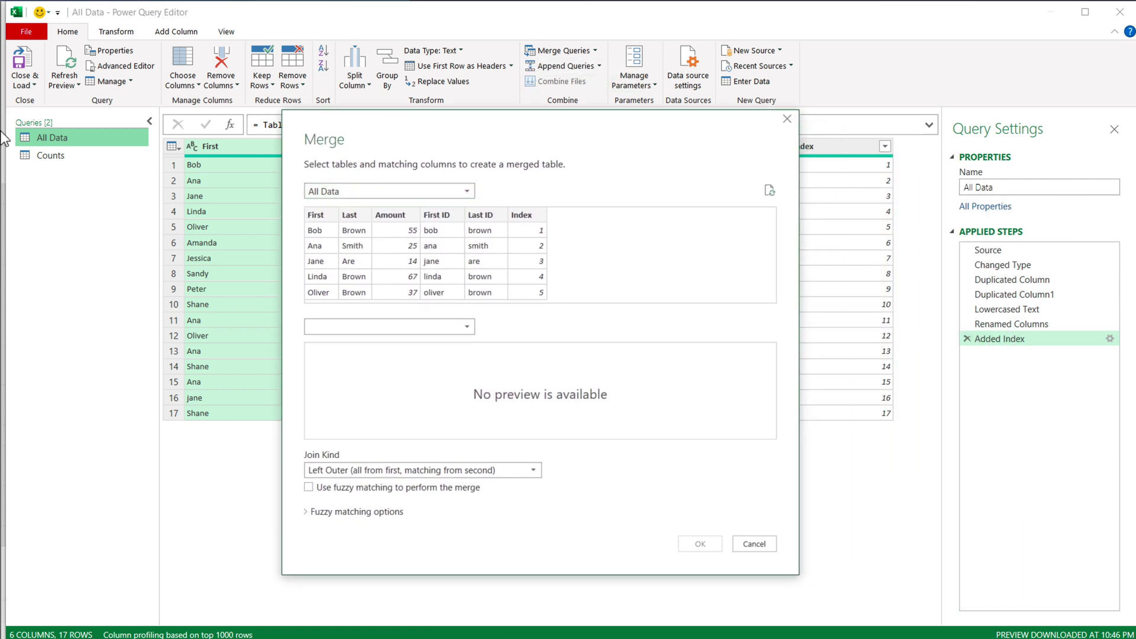
pyautogui.click(400, 328)
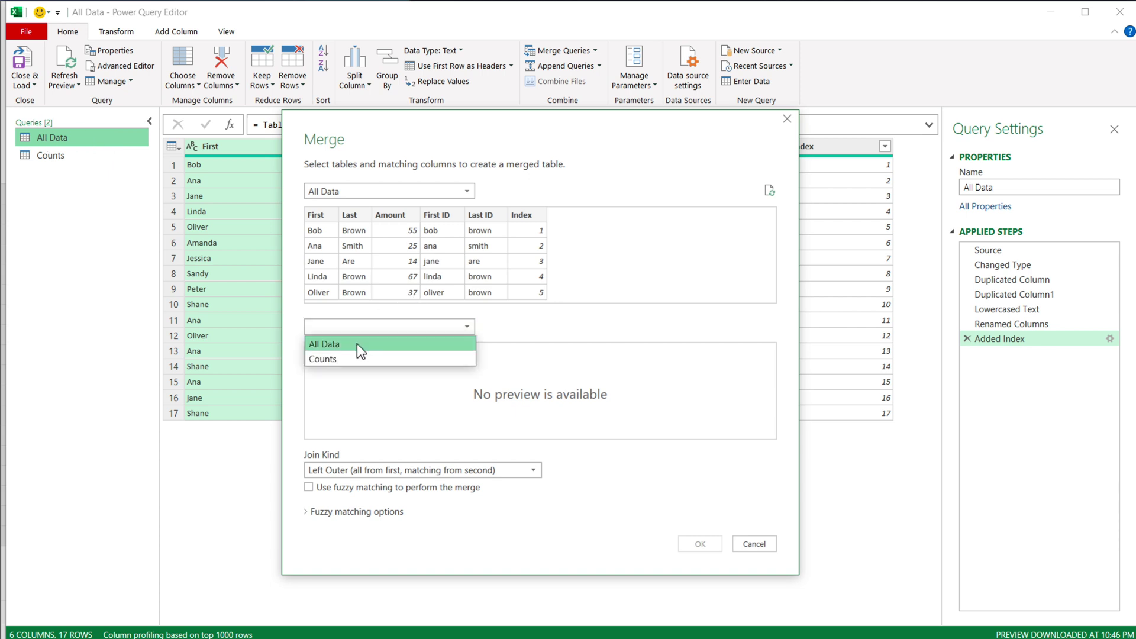
pyautogui.click(350, 359)
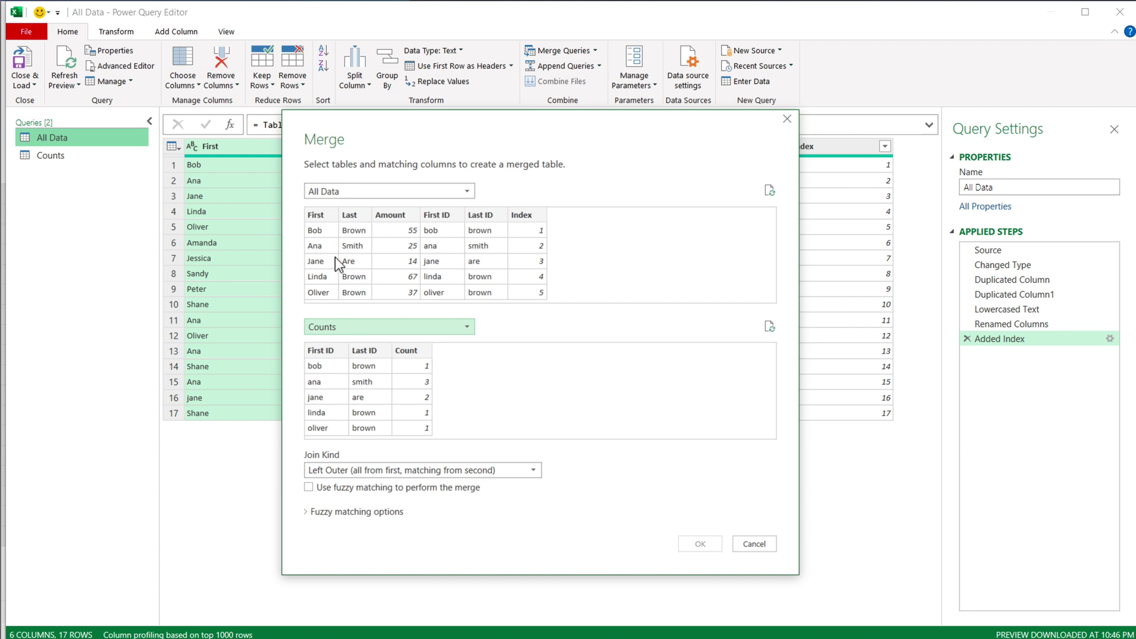
pyautogui.click(448, 219)
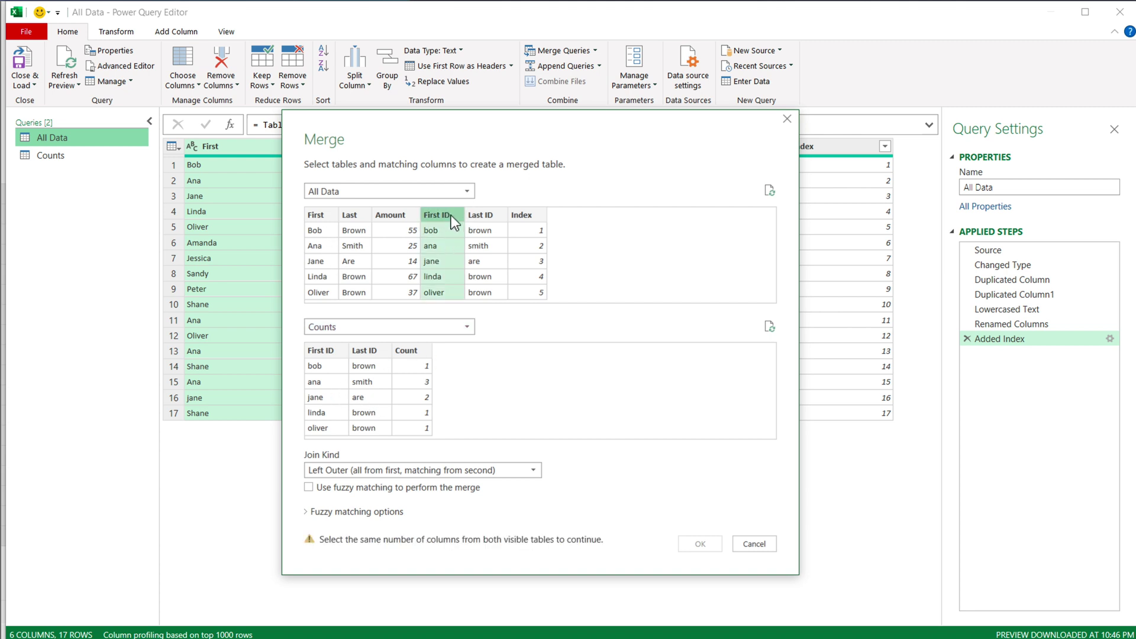
pyautogui.click(325, 353)
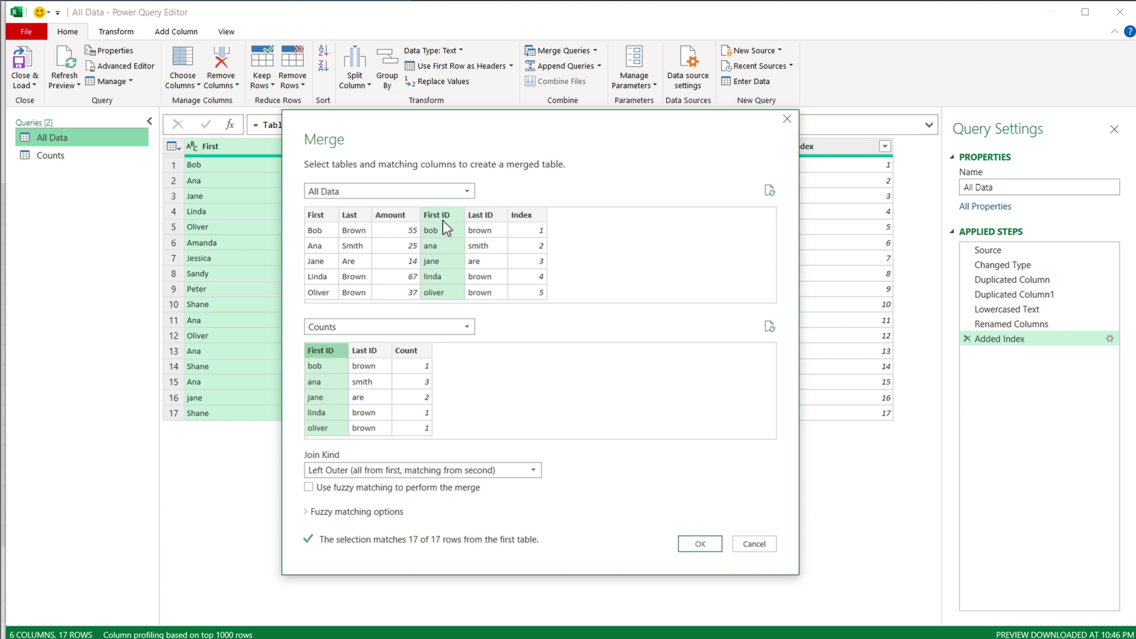
pyautogui.keyDown('ctrl'); pyautogui.click(491, 216); pyautogui.keyUp('ctrl')
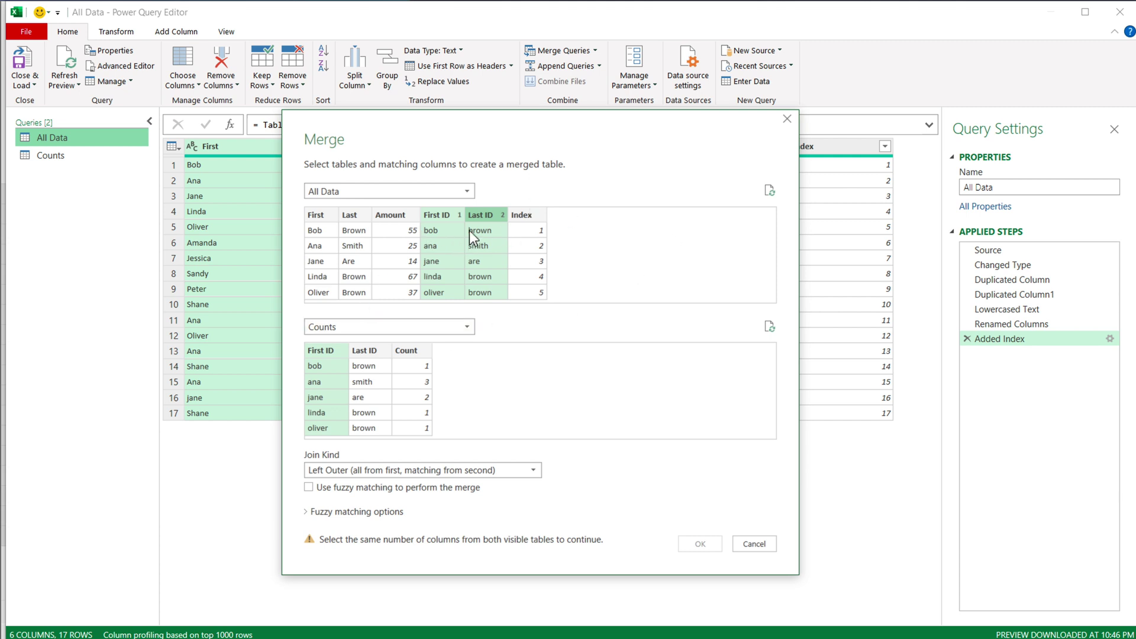
pyautogui.keyDown('ctrl'); pyautogui.click(366, 351); pyautogui.keyUp('ctrl')
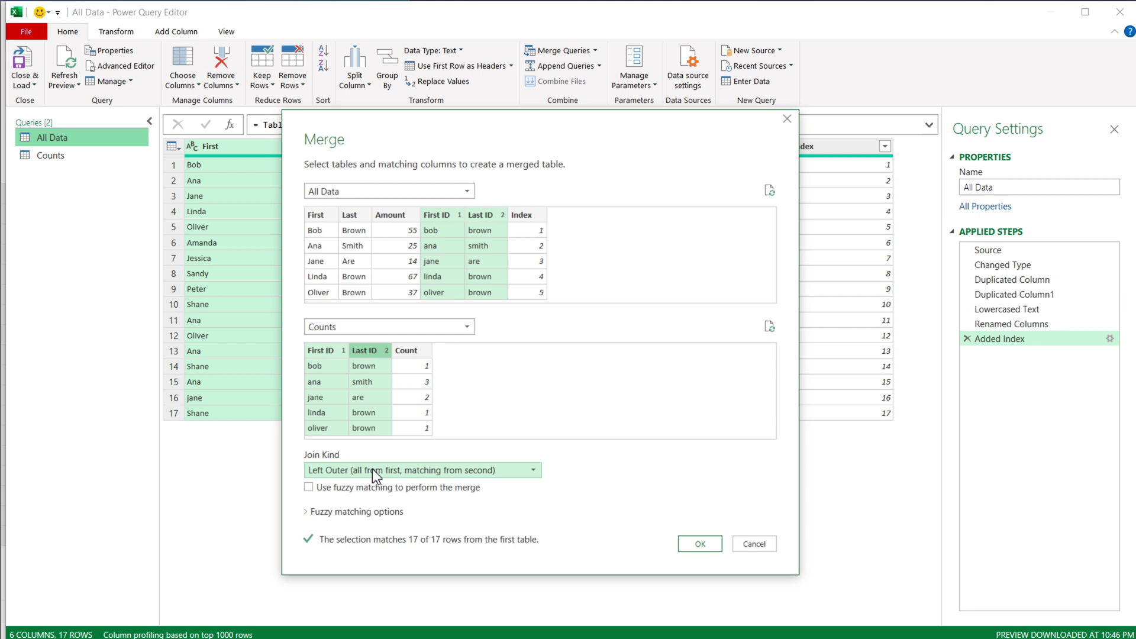
pyautogui.click(696, 546)
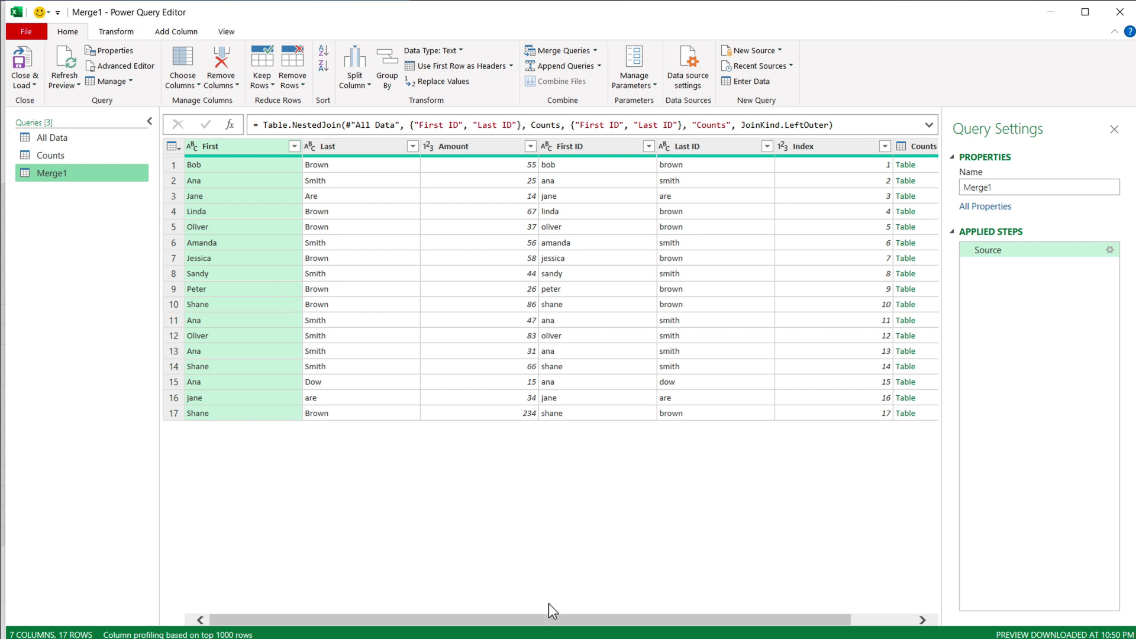
# Step: Expand the Counts column, keeping only the Count field
pyautogui.moveTo(492, 620); pyautogui.dragTo(596, 624)
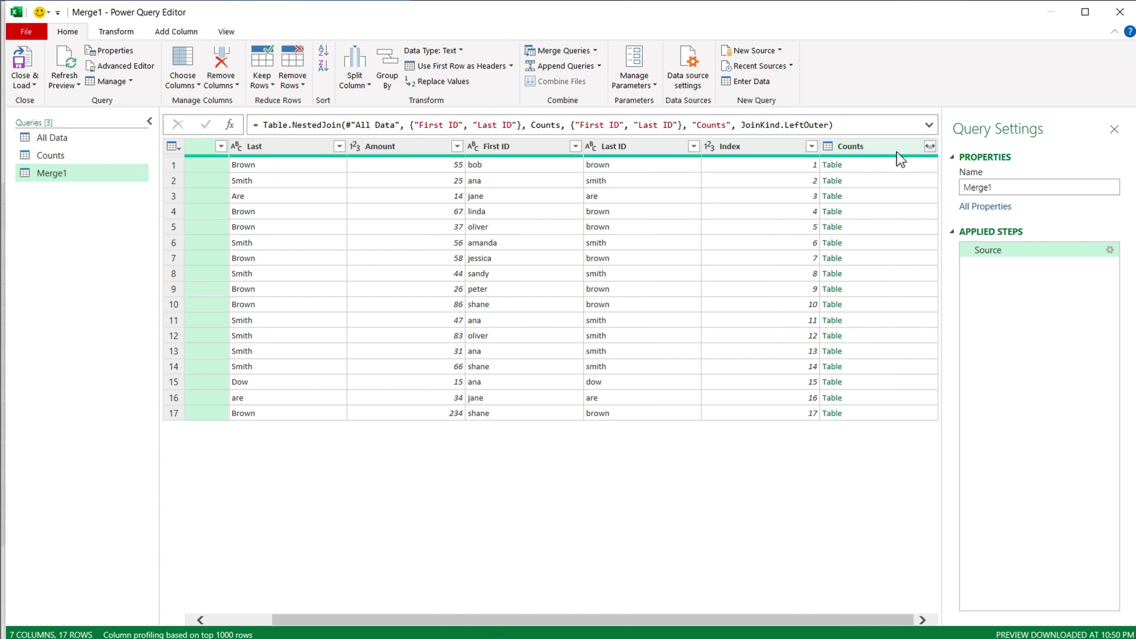
pyautogui.click(930, 147)
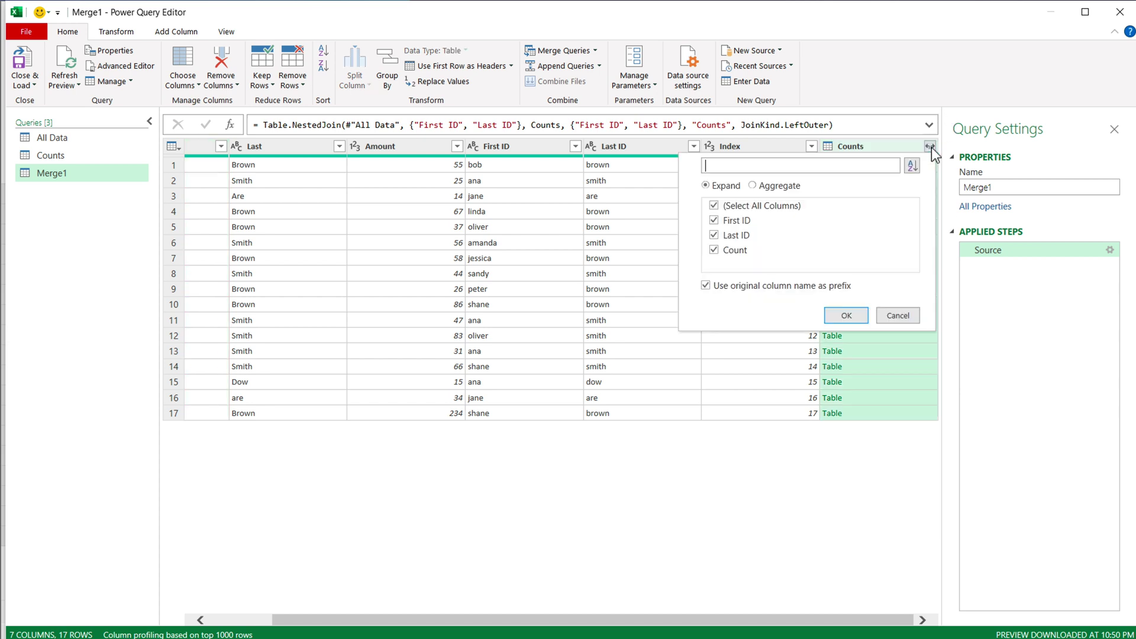
pyautogui.click(712, 205)
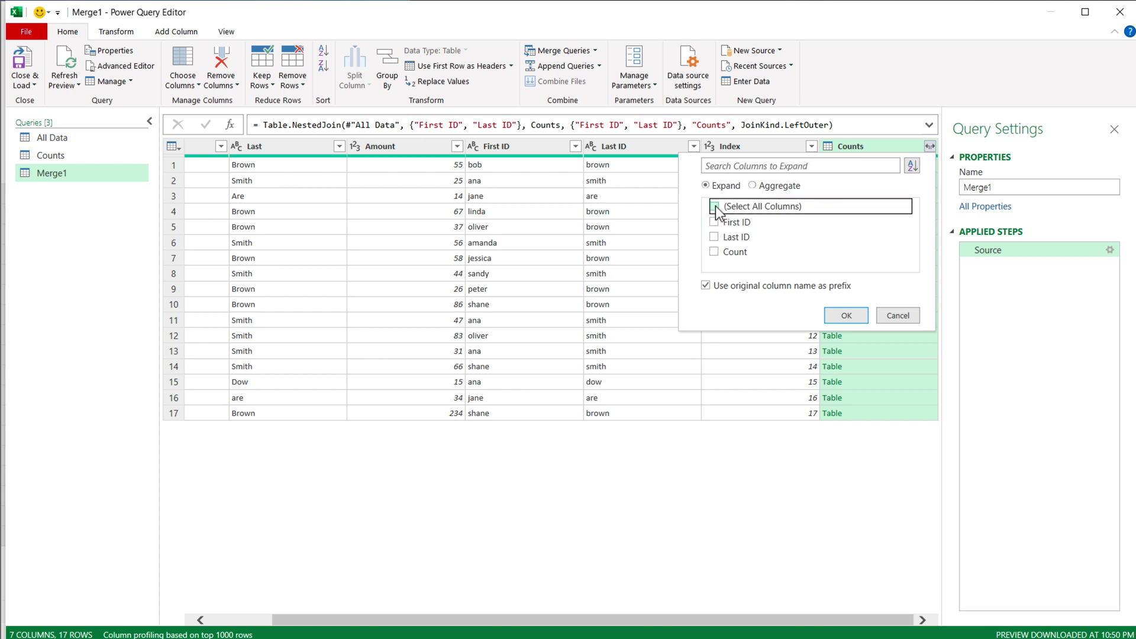
pyautogui.click(714, 251)
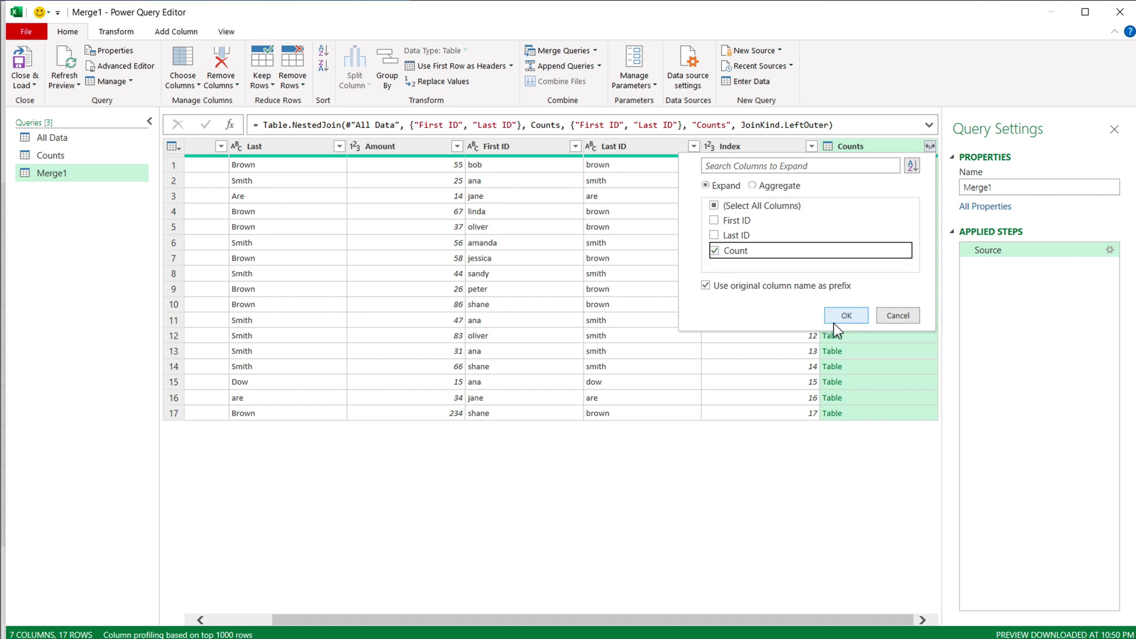
pyautogui.click(847, 315)
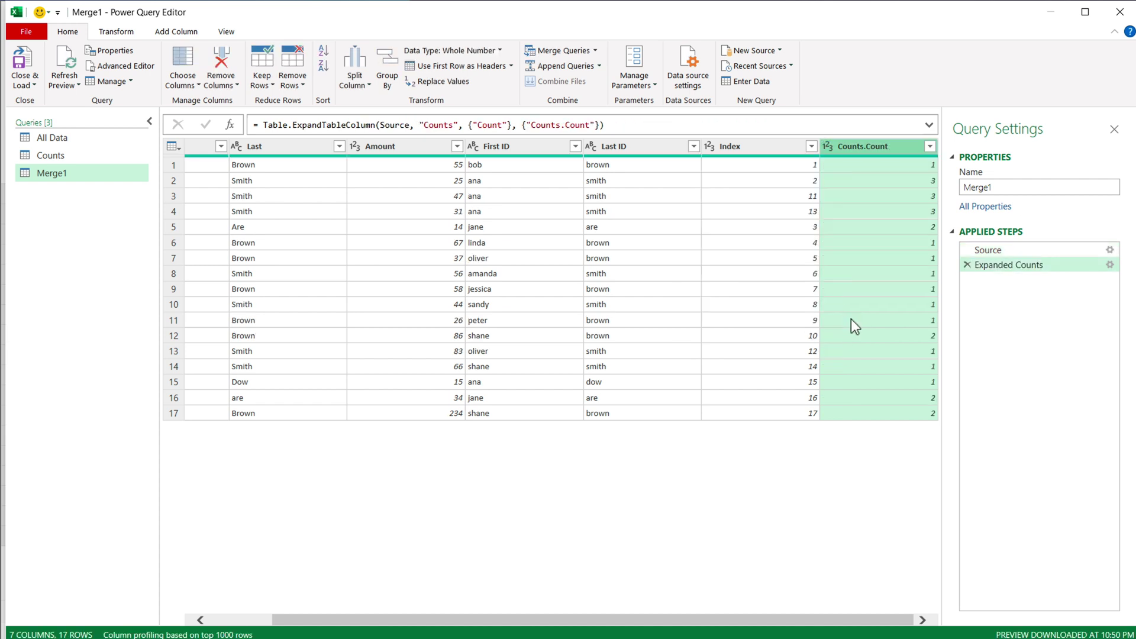
# Step: Check the new Counts.Count values in rows 2 to 4, including the ana rows
pyautogui.click(853, 179)
pyautogui.click(864, 201)
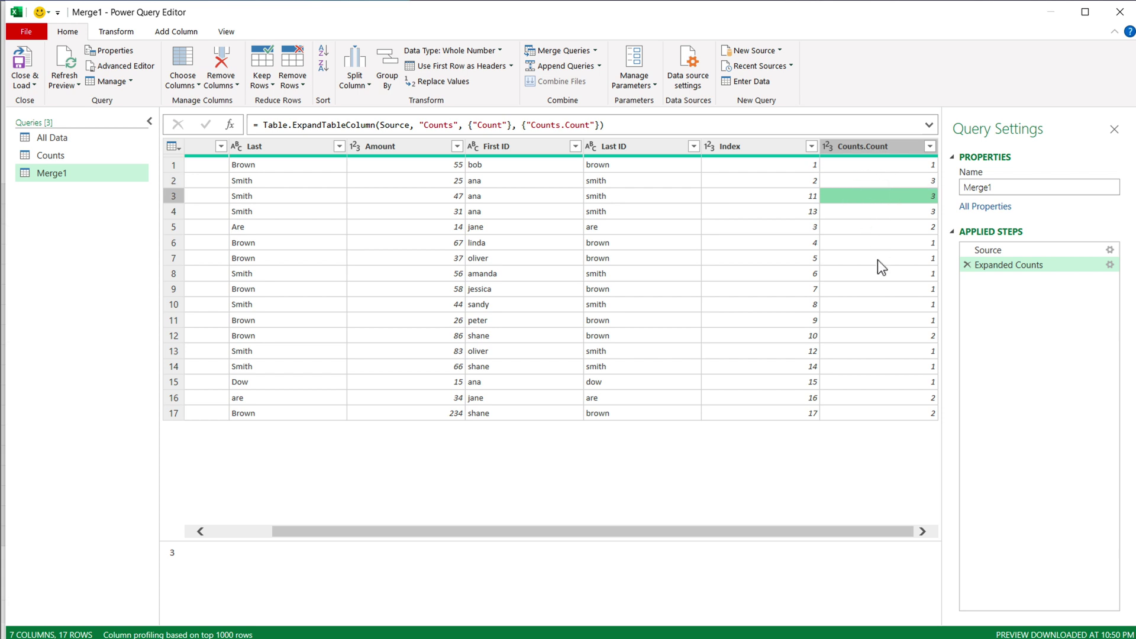
pyautogui.click(918, 184)
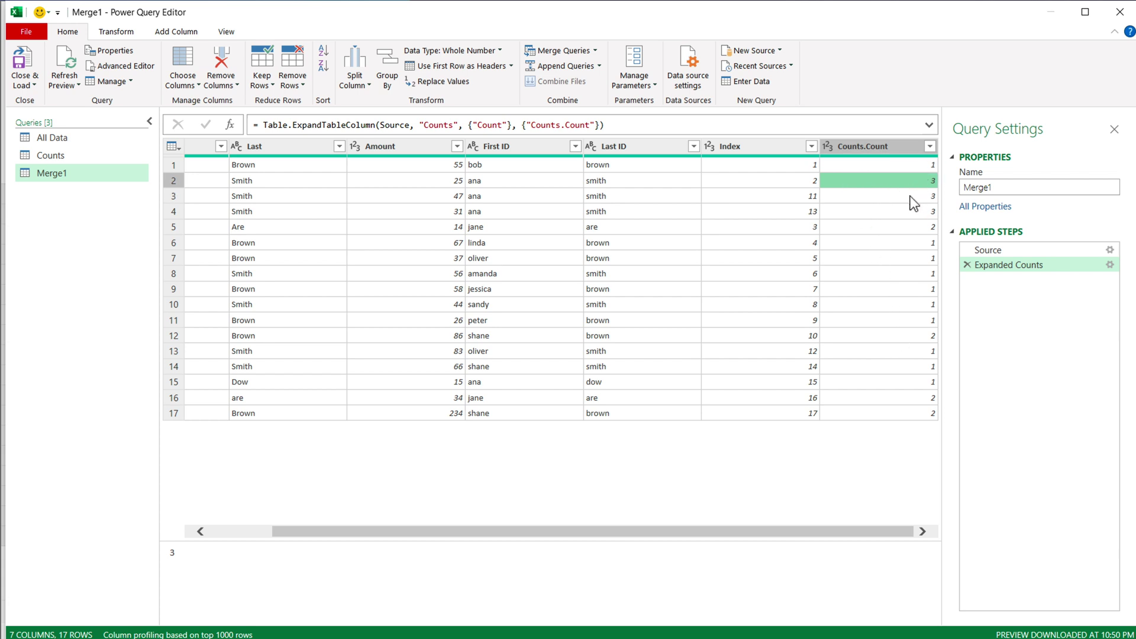
pyautogui.click(910, 197)
pyautogui.click(917, 211)
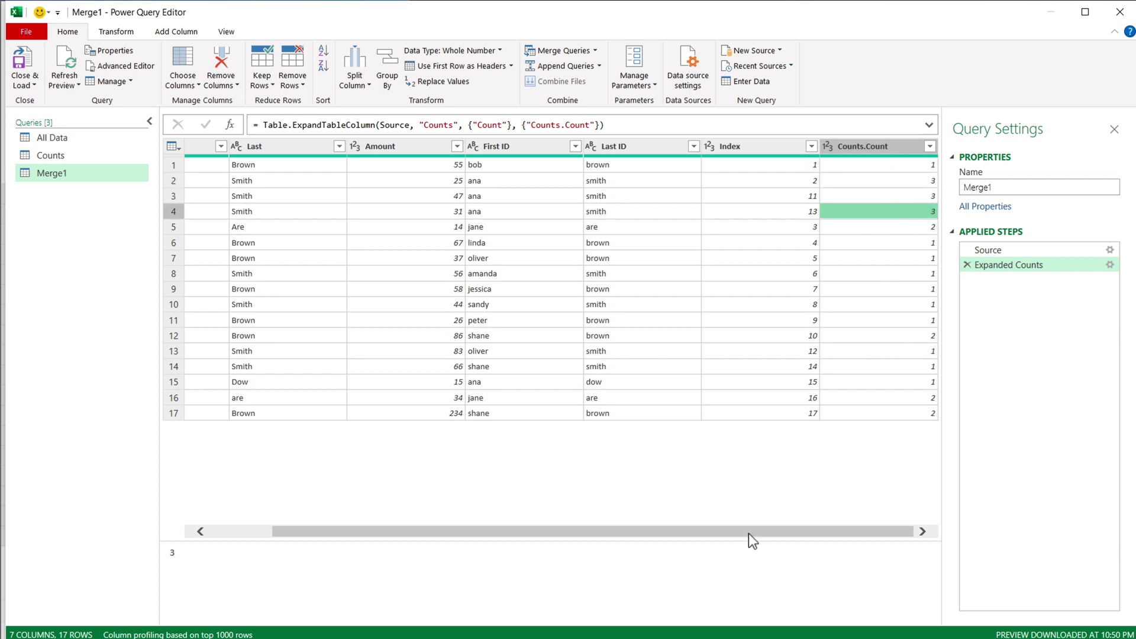
# Step: Compare the Index values of the duplicate ana rows, such as Index 13 in row 4
pyautogui.click(798, 168)
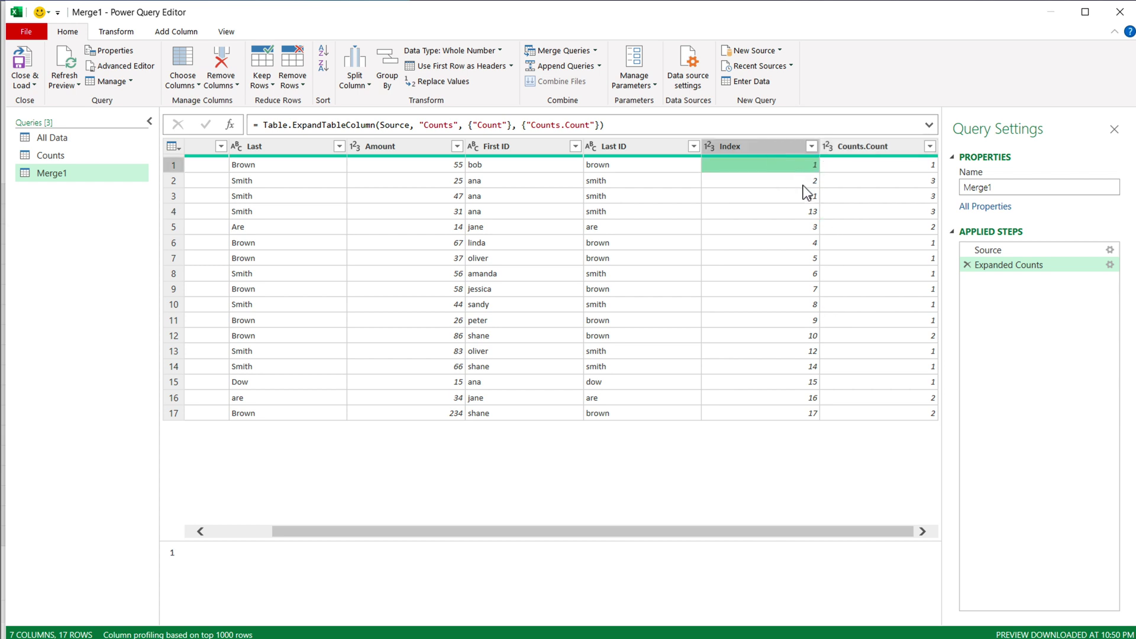
pyautogui.click(805, 184)
pyautogui.click(806, 197)
pyautogui.click(805, 212)
pyautogui.click(803, 307)
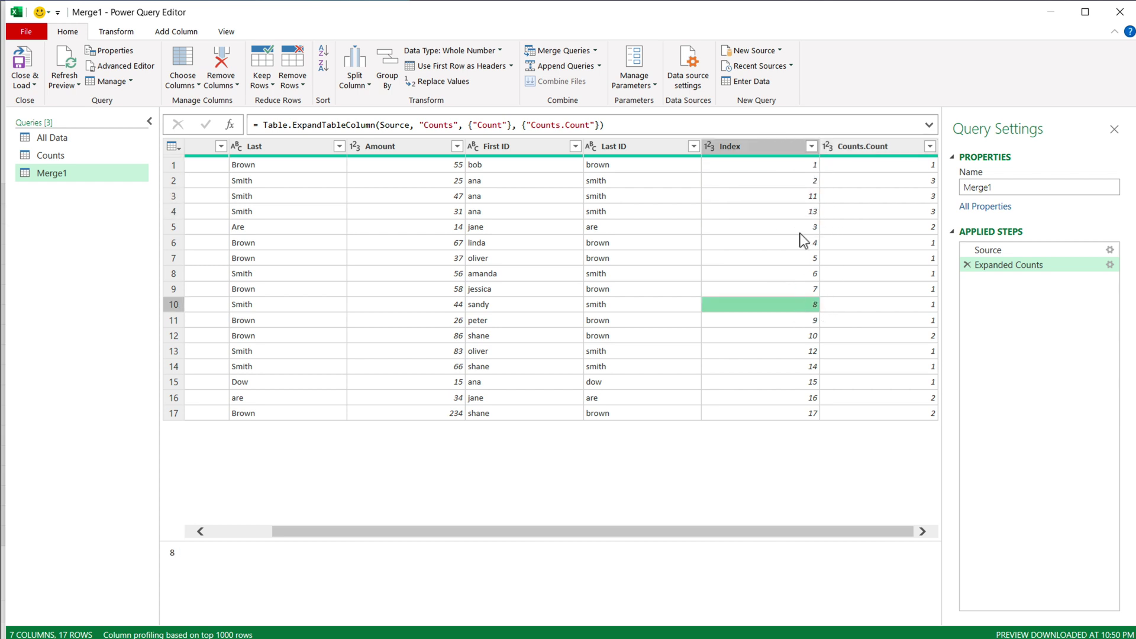
pyautogui.click(797, 169)
pyautogui.click(805, 183)
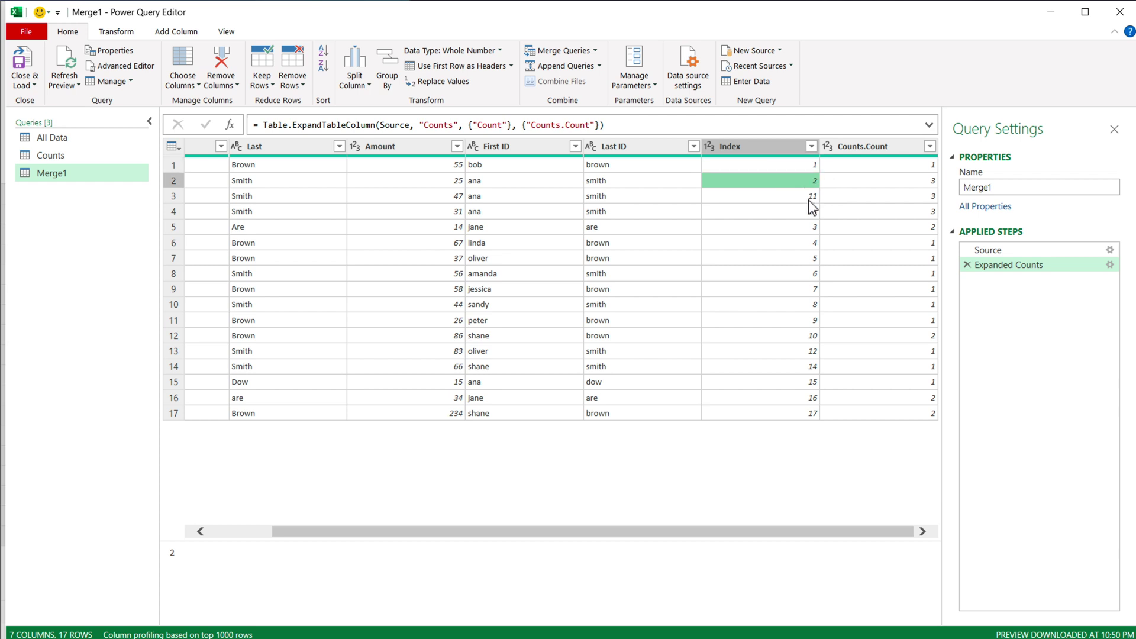
pyautogui.click(806, 198)
pyautogui.click(806, 211)
pyautogui.moveTo(770, 532); pyautogui.dragTo(540, 533)
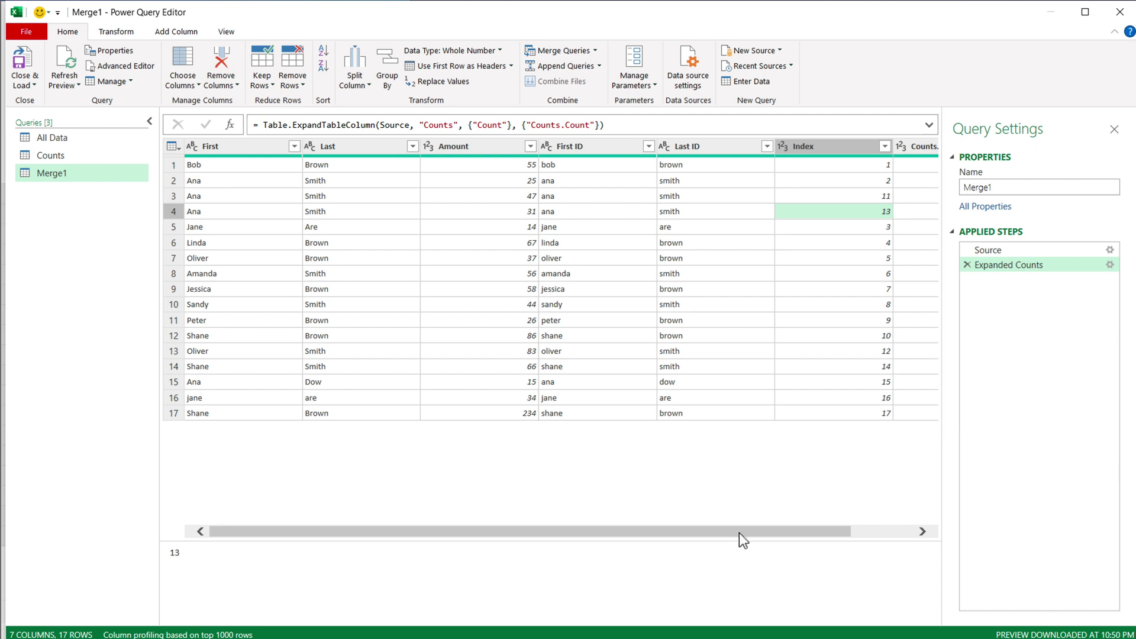
pyautogui.moveTo(739, 533); pyautogui.dragTo(852, 544)
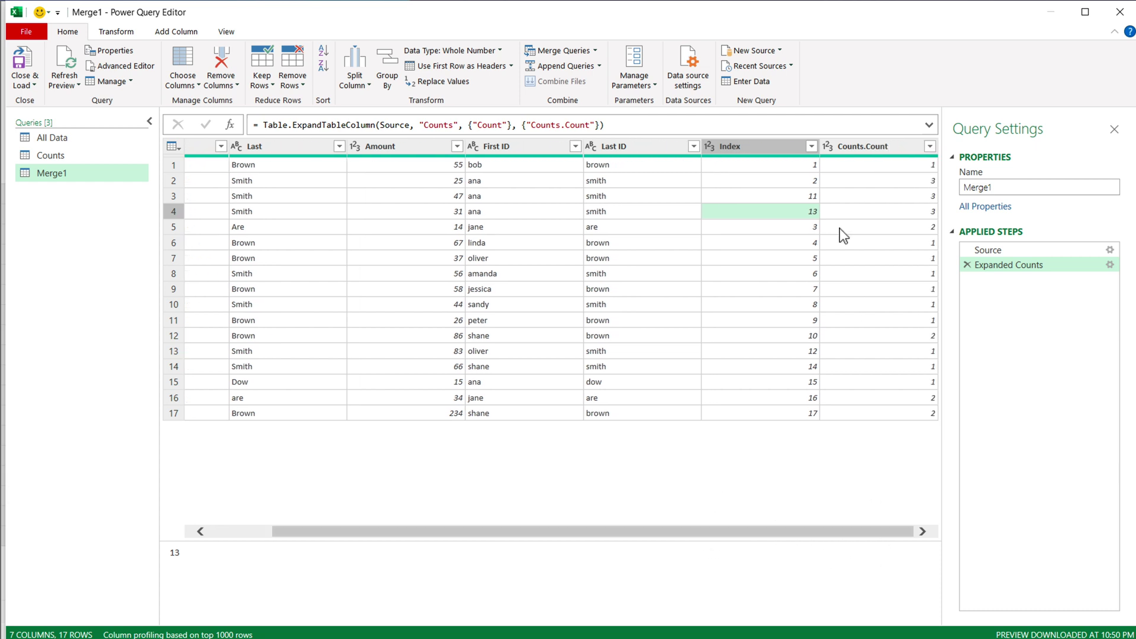
pyautogui.click(812, 147)
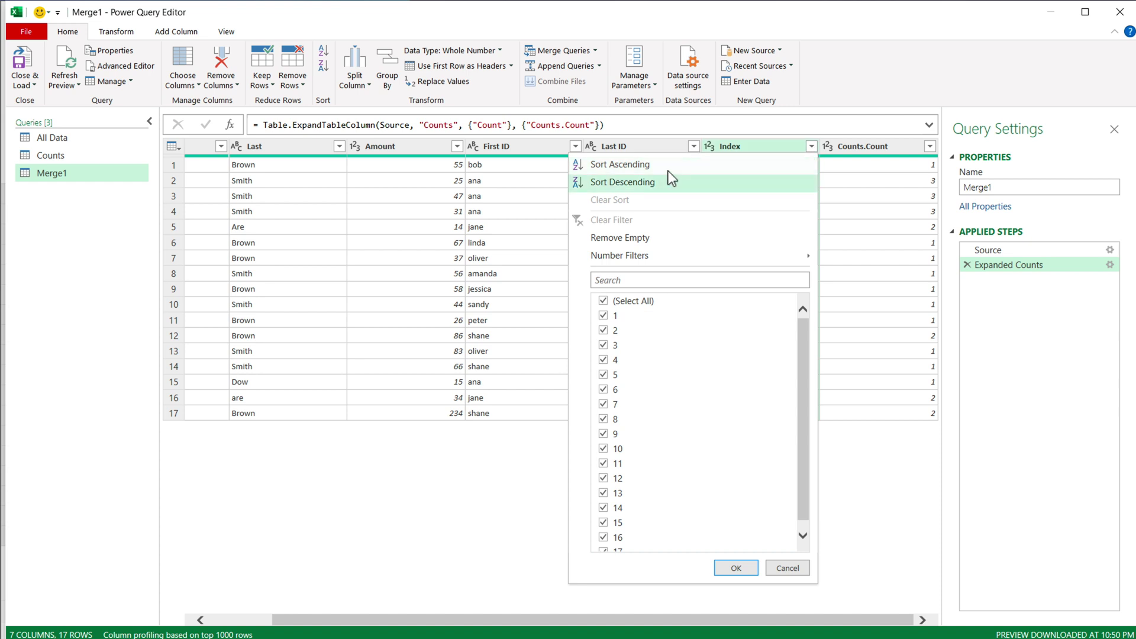
pyautogui.click(654, 165)
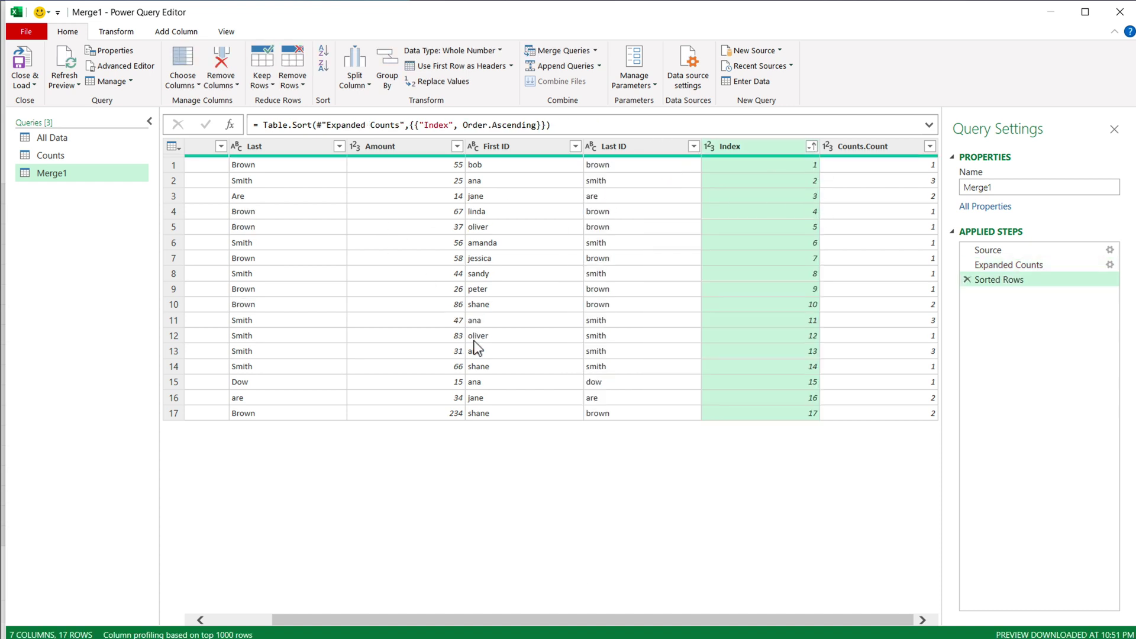
pyautogui.moveTo(642, 620); pyautogui.dragTo(584, 620)
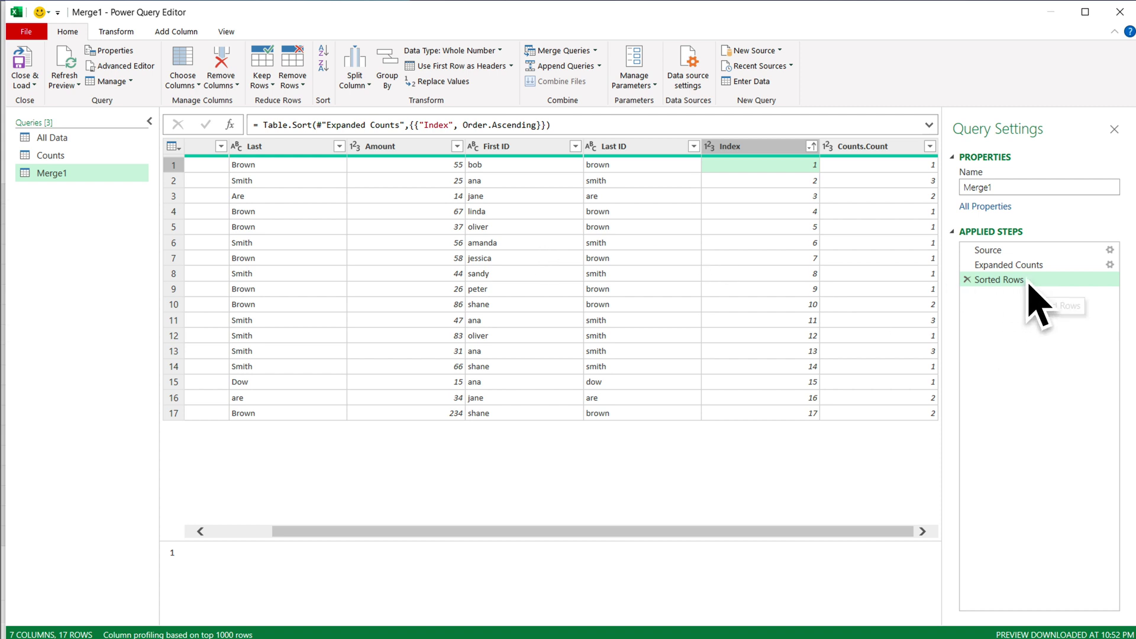
pyautogui.click(967, 280)
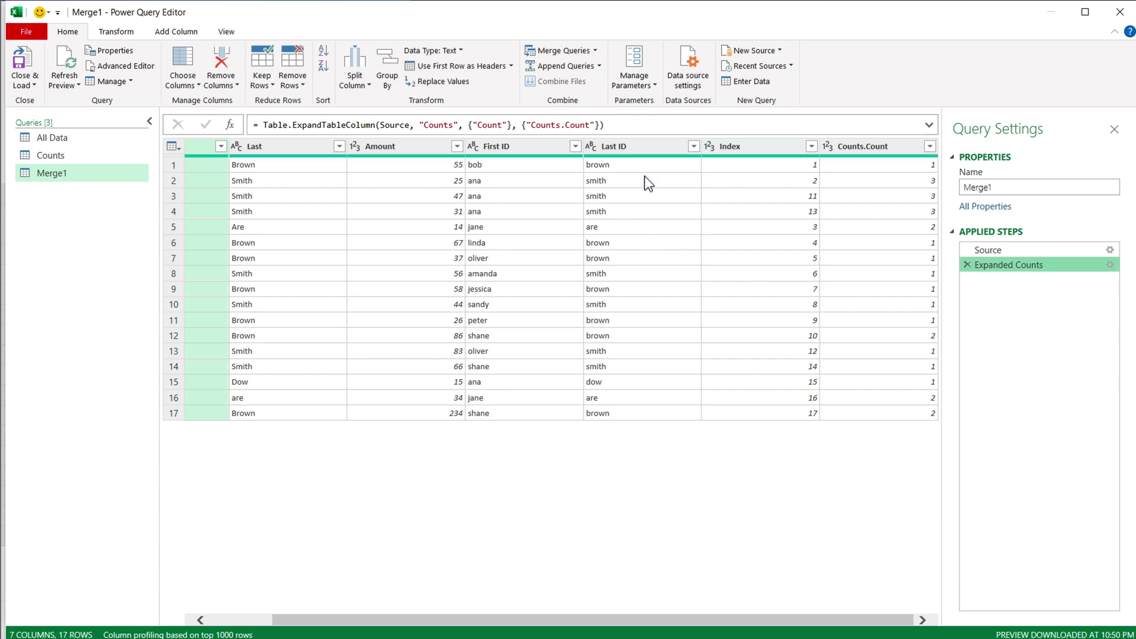
# Step: Sort the merged table ascending by Last ID, then by First ID
pyautogui.click(692, 147)
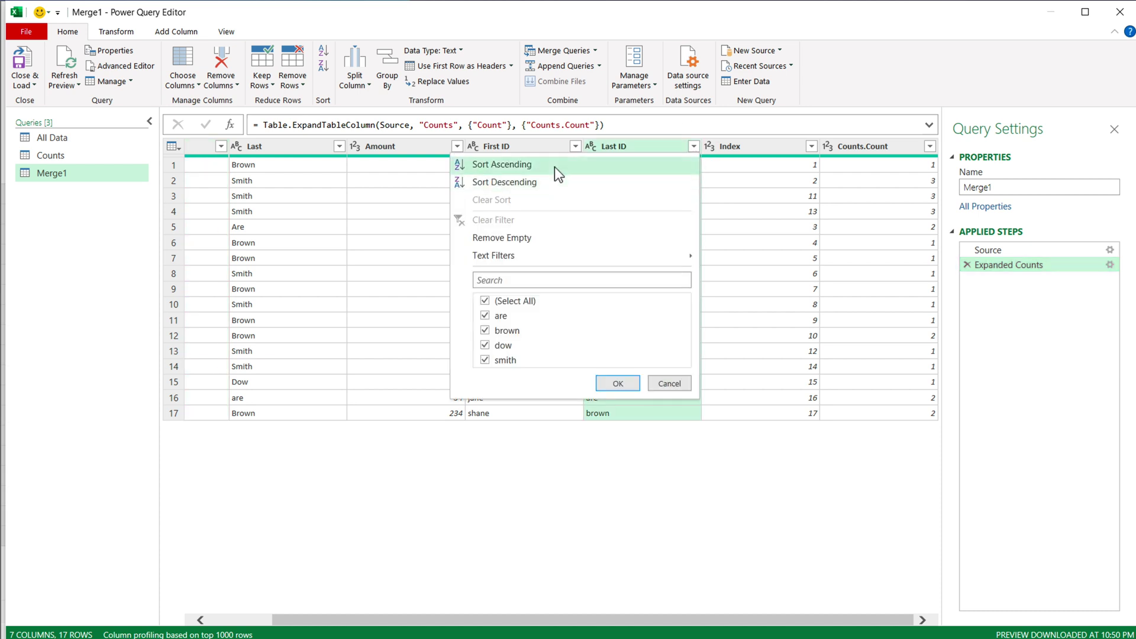
pyautogui.click(555, 165)
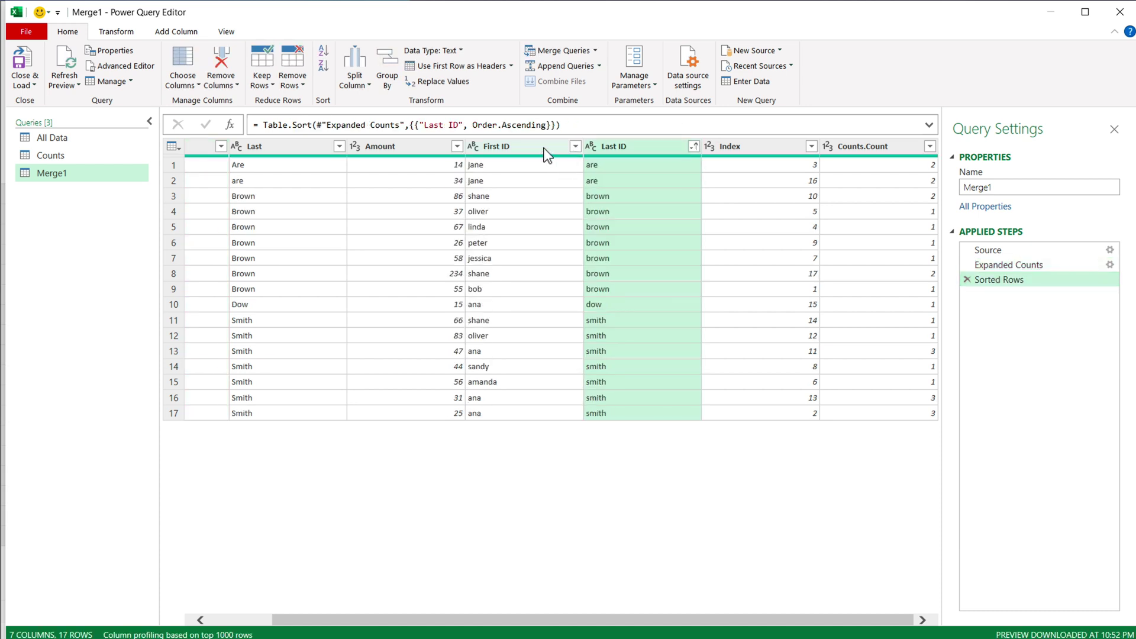
pyautogui.click(566, 147)
pyautogui.click(575, 147)
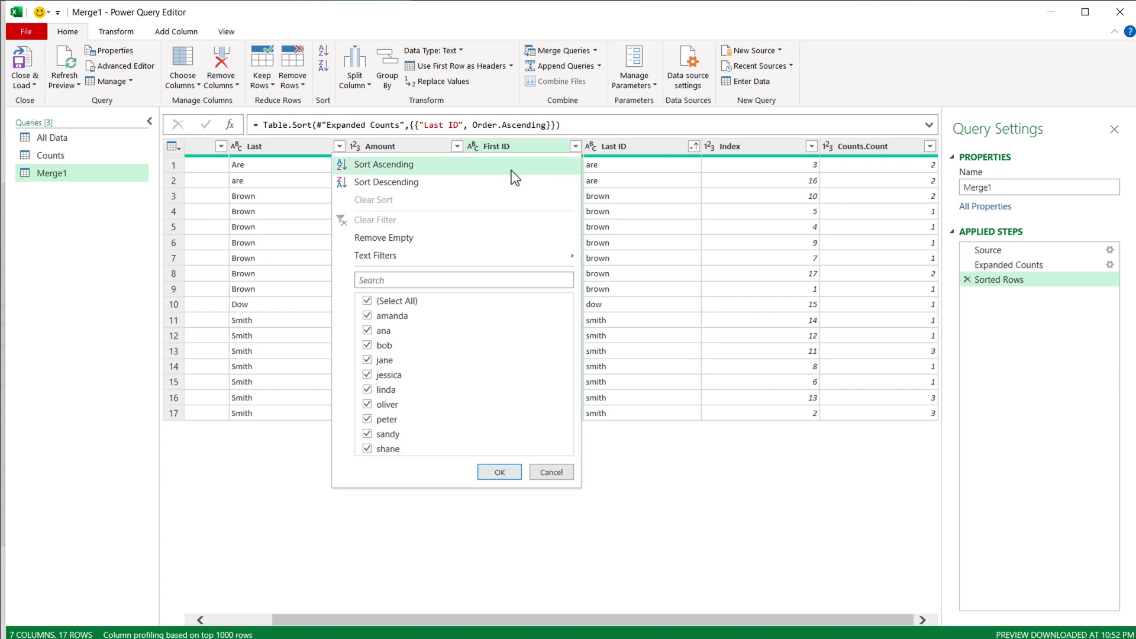
pyautogui.click(512, 170)
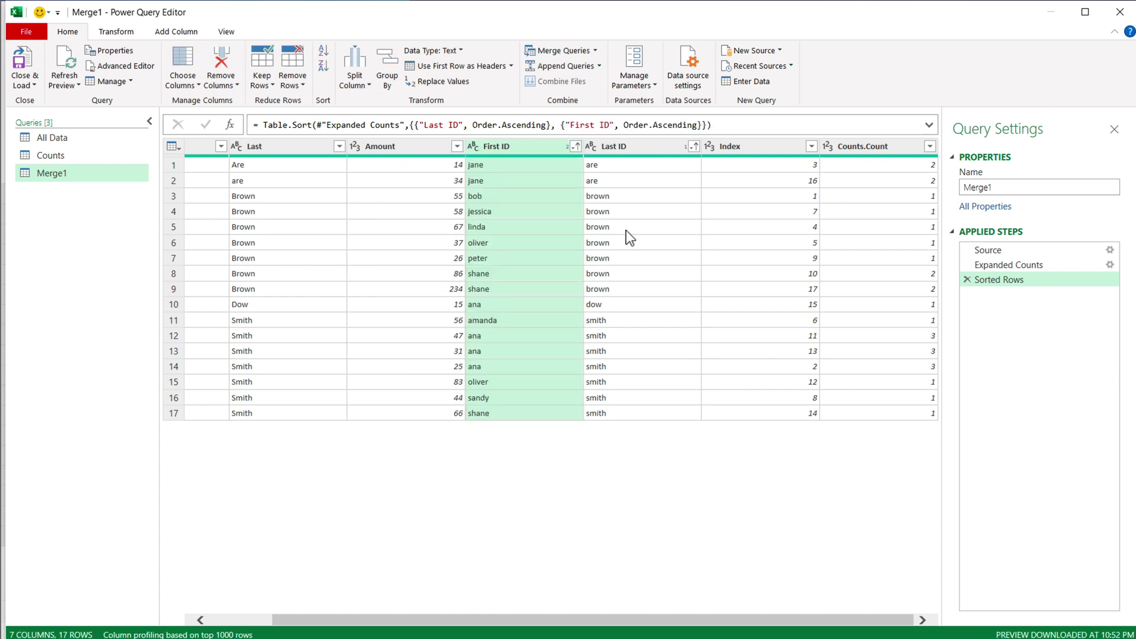
# Step: Compare the First ID and Last ID of the duplicate ana smith entries in rows 12–14
pyautogui.click(503, 338)
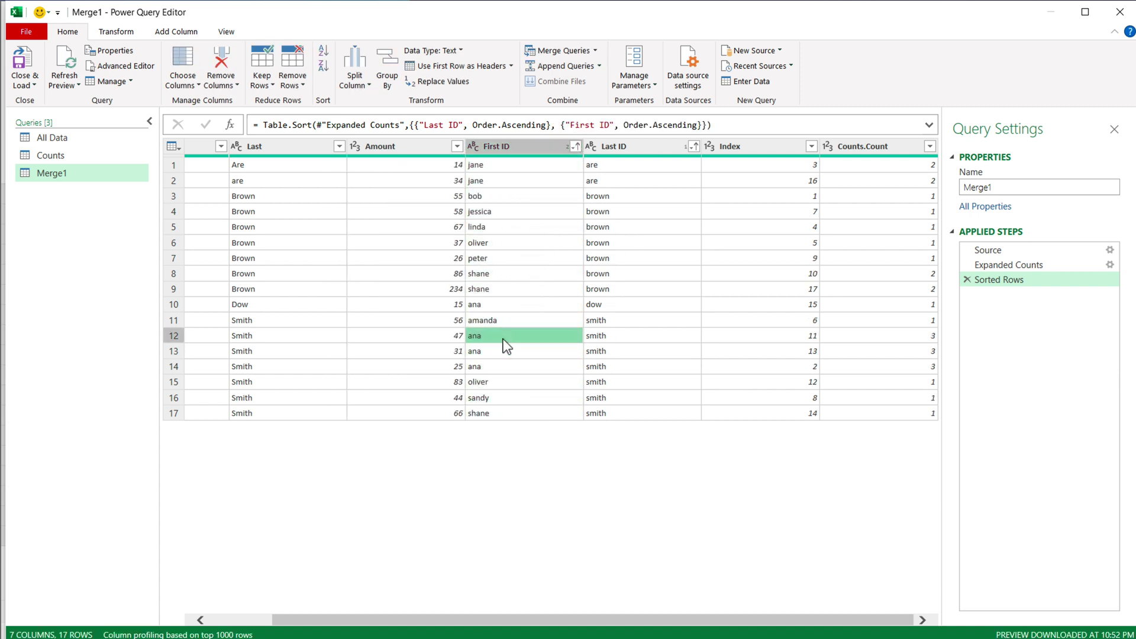
pyautogui.click(608, 338)
pyautogui.click(598, 351)
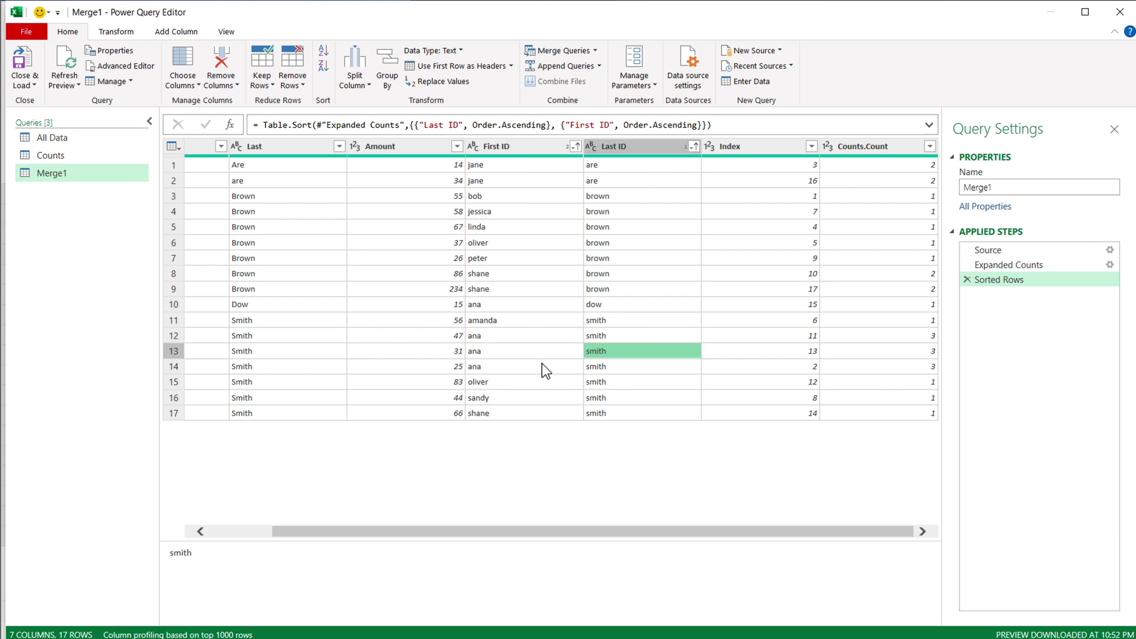
pyautogui.click(568, 366)
pyautogui.click(601, 366)
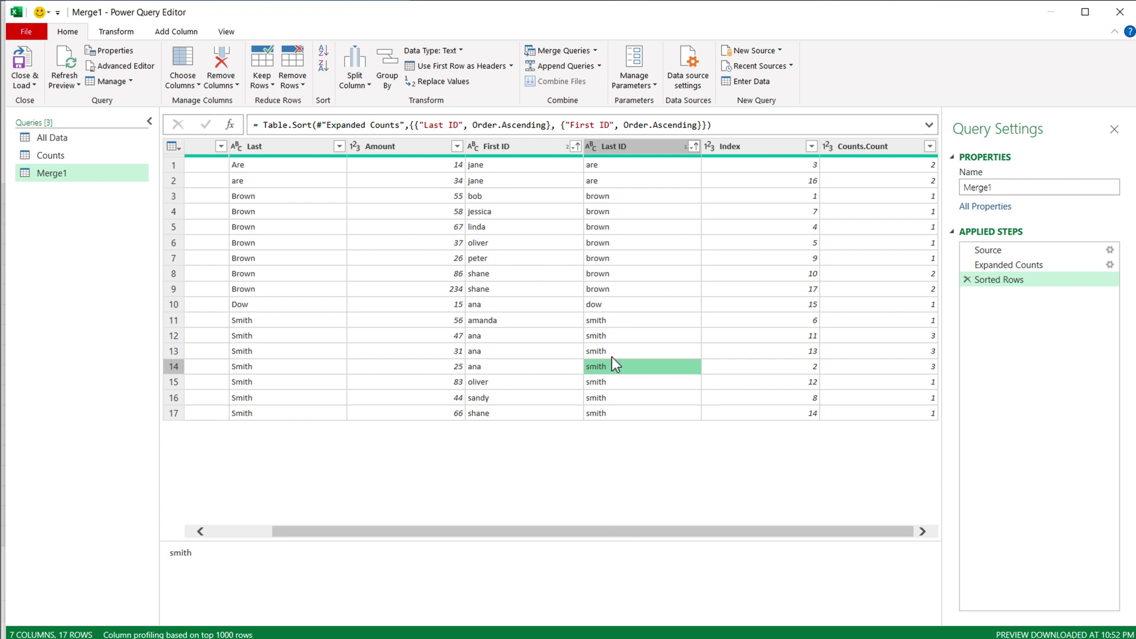
pyautogui.click(507, 342)
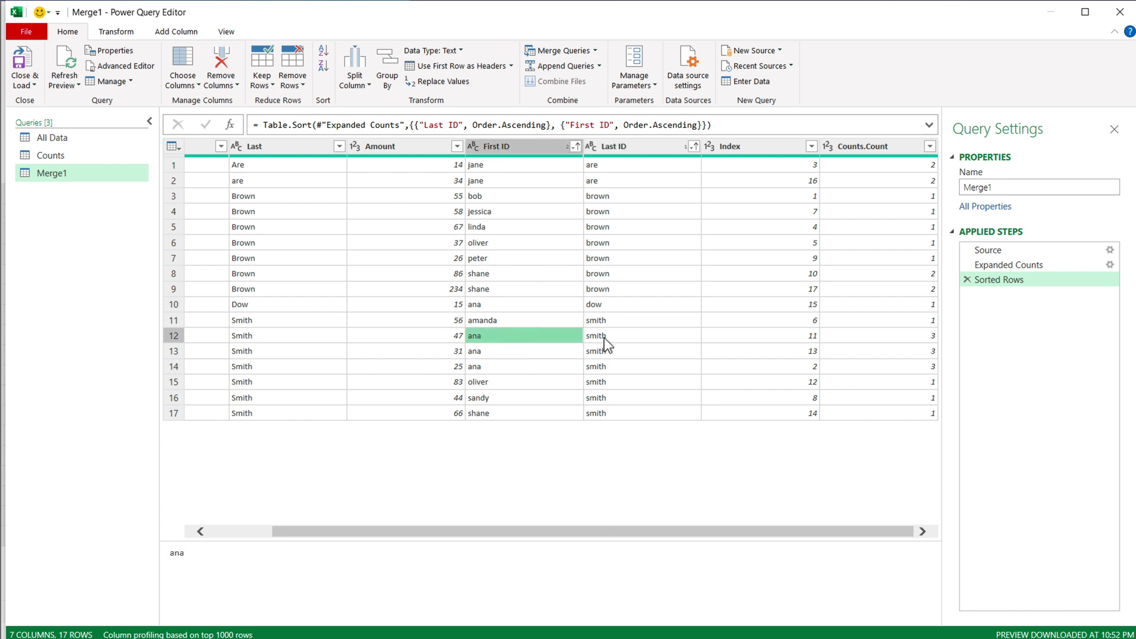
pyautogui.click(604, 349)
pyautogui.click(545, 354)
pyautogui.click(585, 358)
pyautogui.click(579, 366)
pyautogui.click(589, 366)
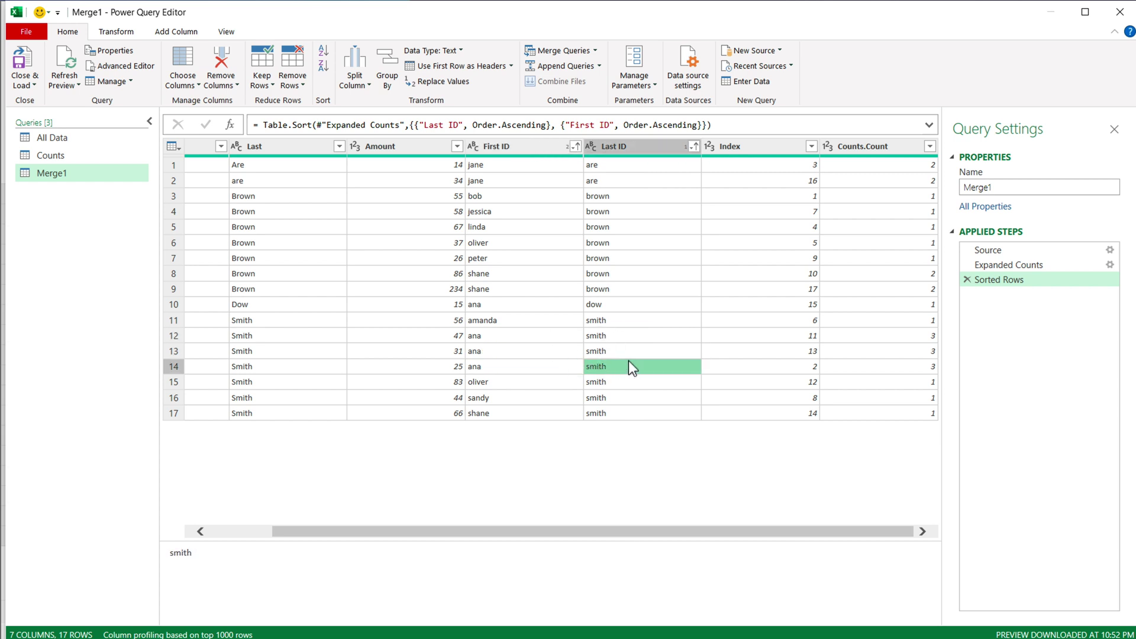
# Step: Review the Index values of rows 12–14, including Index 2 in row 14, before sorting by Index
pyautogui.click(803, 338)
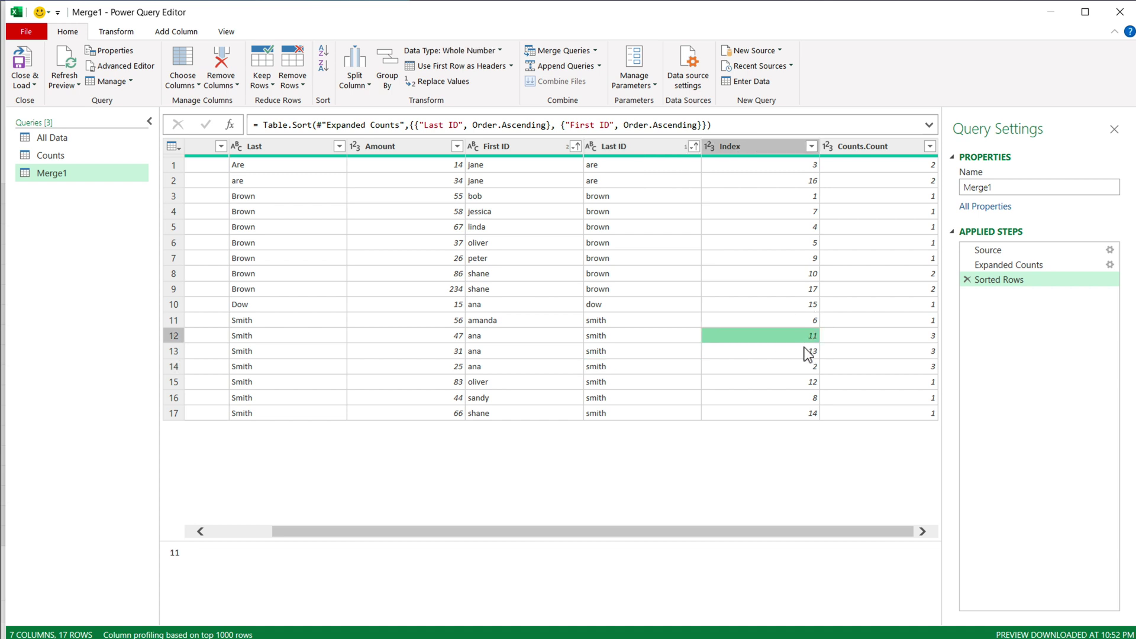
pyautogui.click(807, 351)
pyautogui.click(809, 367)
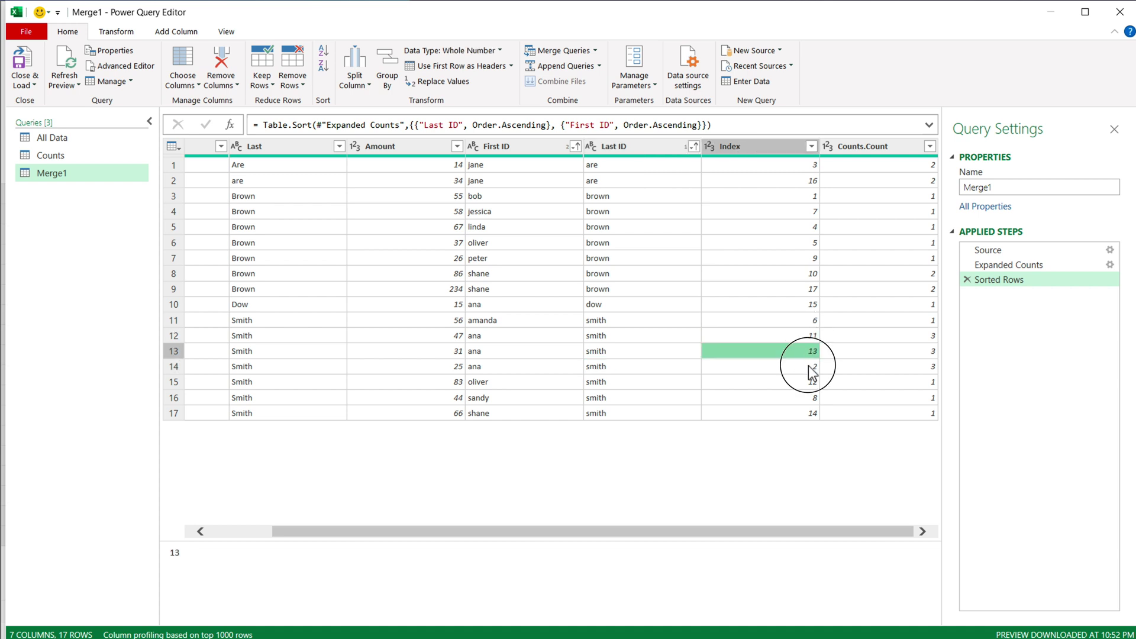
pyautogui.click(812, 147)
pyautogui.click(761, 170)
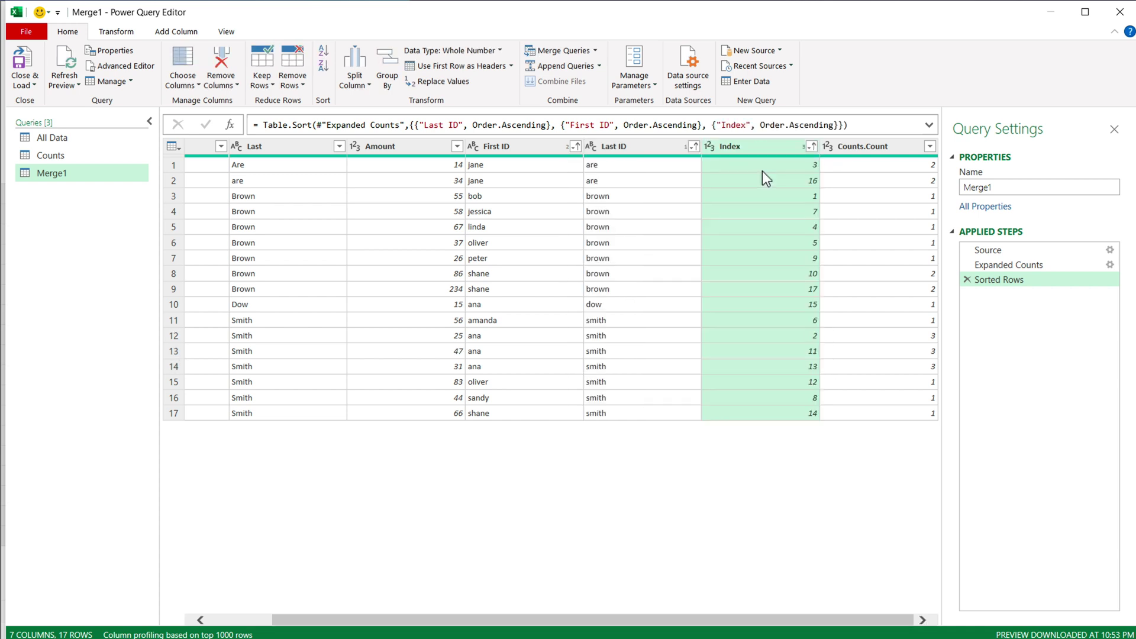
pyautogui.click(550, 340)
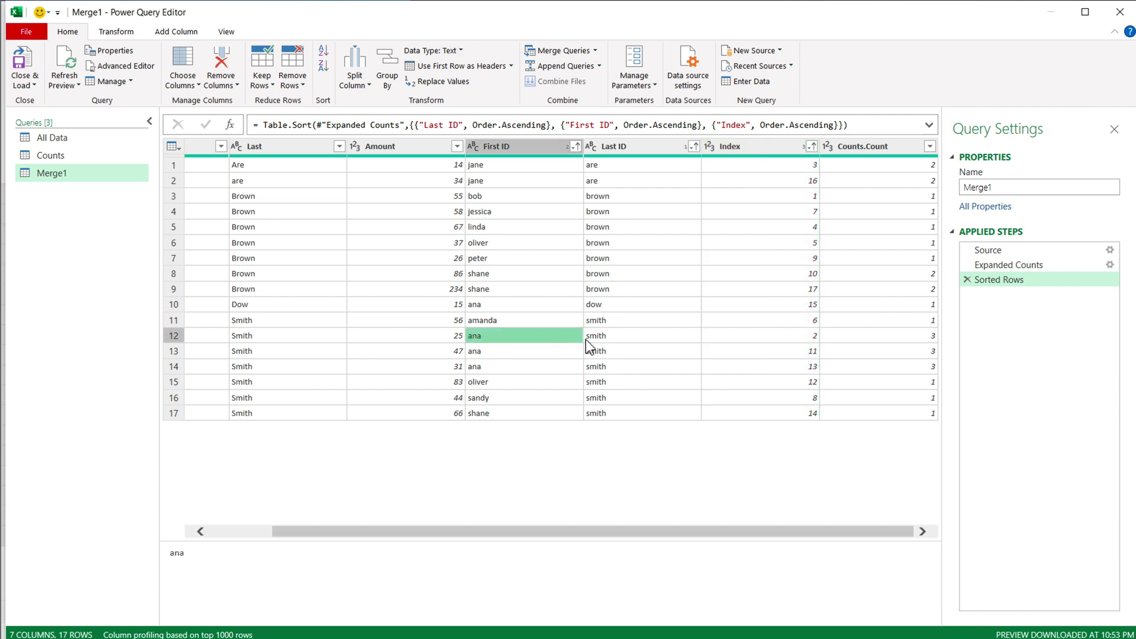
pyautogui.click(642, 338)
pyautogui.click(802, 336)
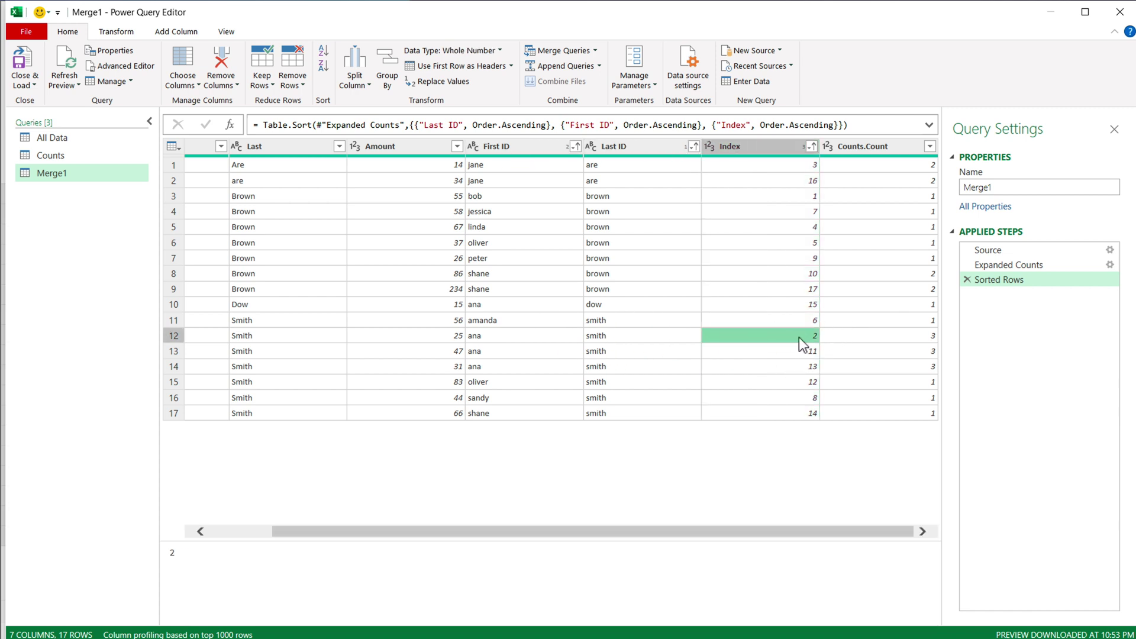
pyautogui.click(566, 350)
pyautogui.click(628, 358)
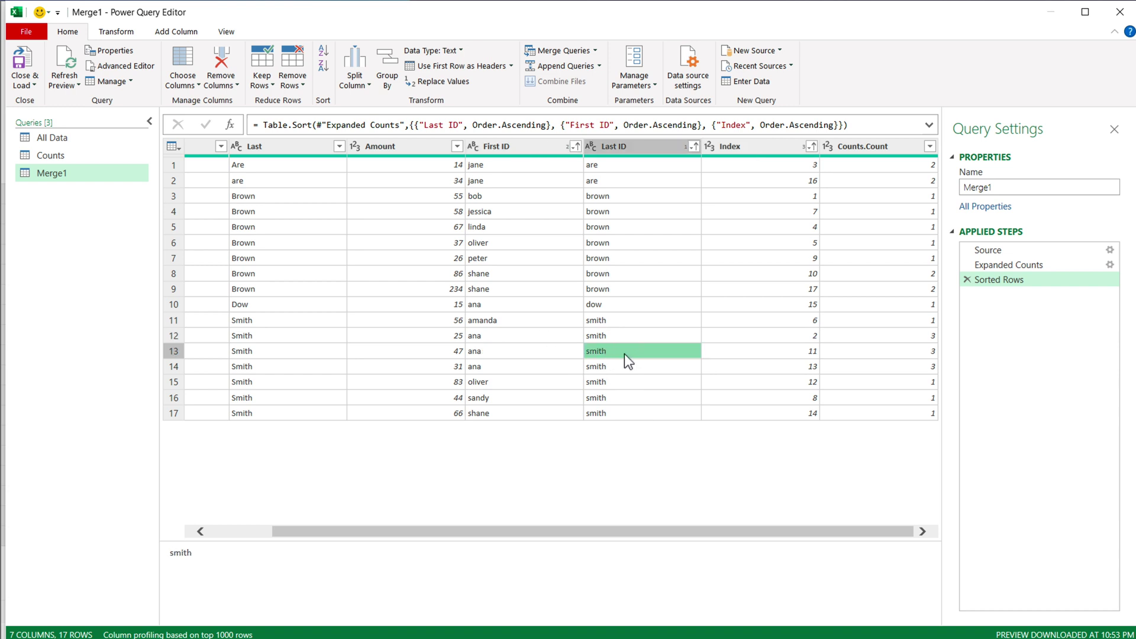
pyautogui.click(782, 355)
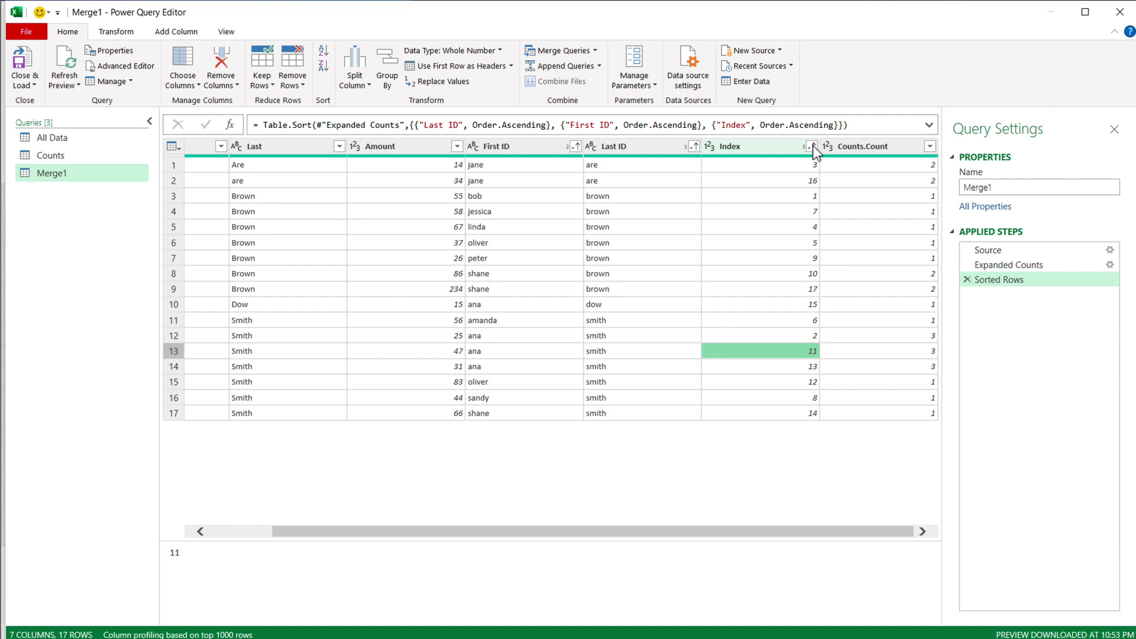
pyautogui.click(809, 336)
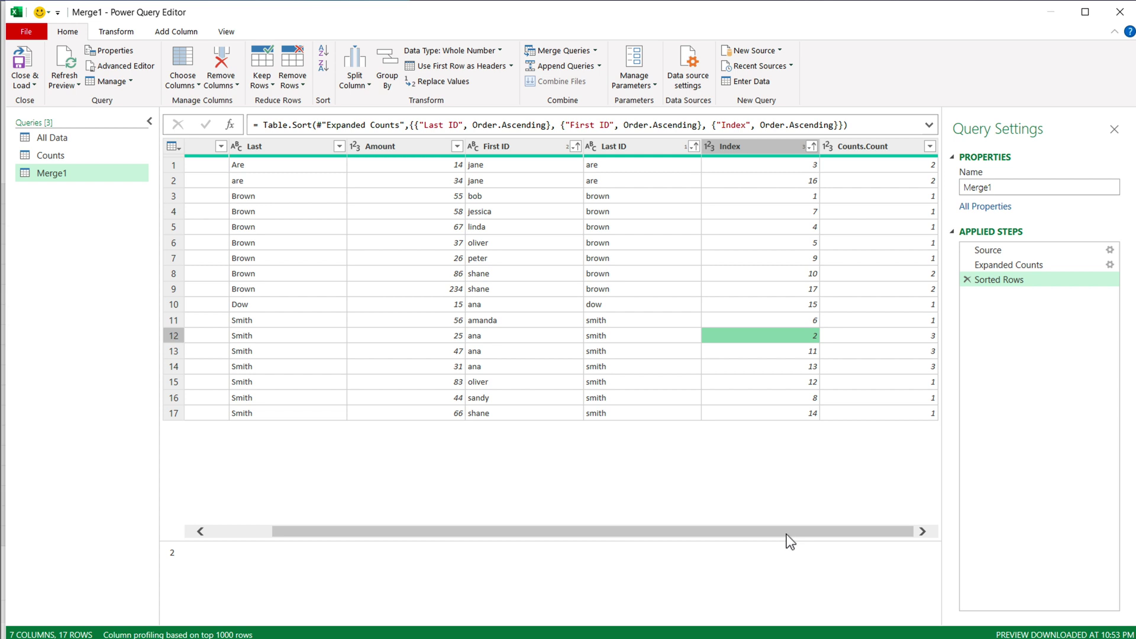
pyautogui.moveTo(790, 541); pyautogui.dragTo(797, 540)
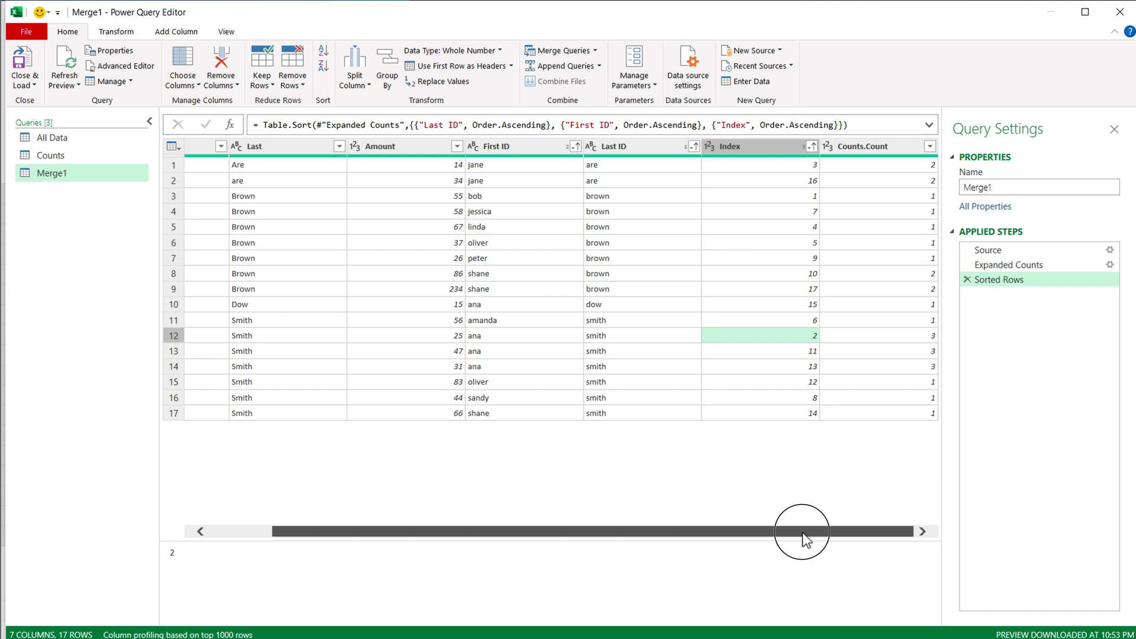
# Step: Remove the First ID, Last ID and Index columns, then check row 1's remaining values
pyautogui.moveTo(803, 533); pyautogui.dragTo(802, 533)
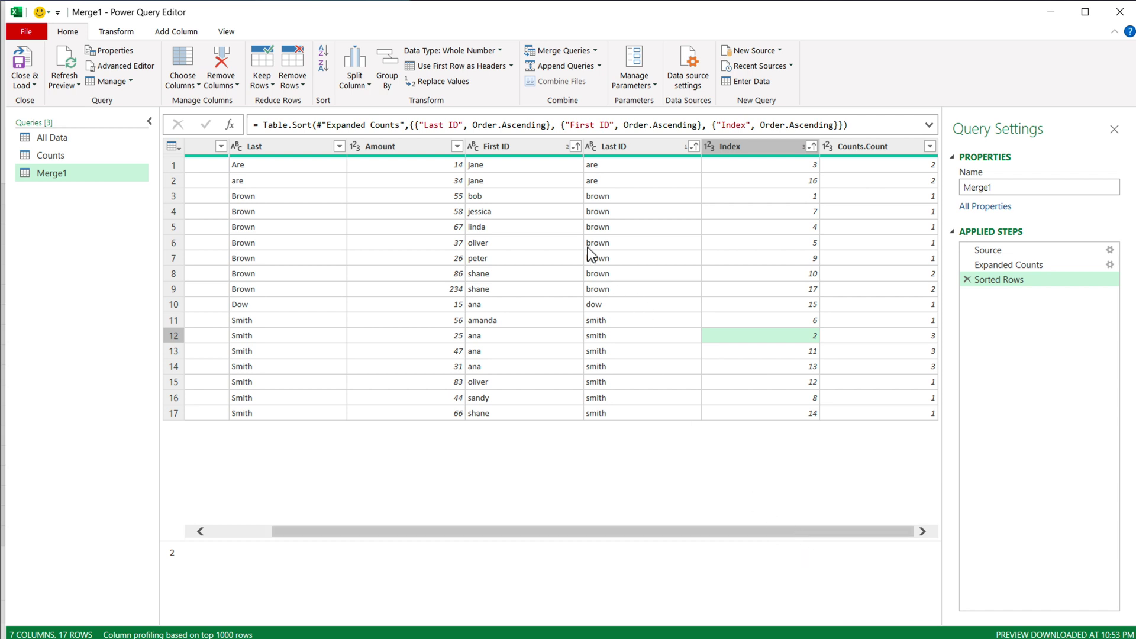
pyautogui.click(531, 149)
pyautogui.keyDown('shift'); pyautogui.click(764, 146); pyautogui.keyUp('shift')
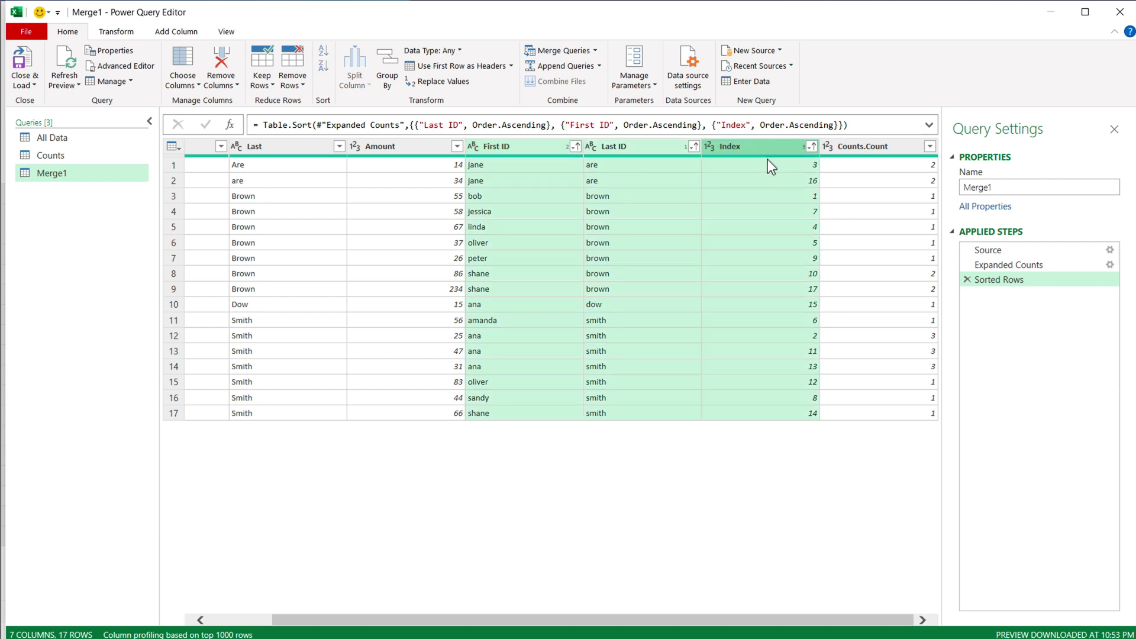
pyautogui.rightClick(761, 147)
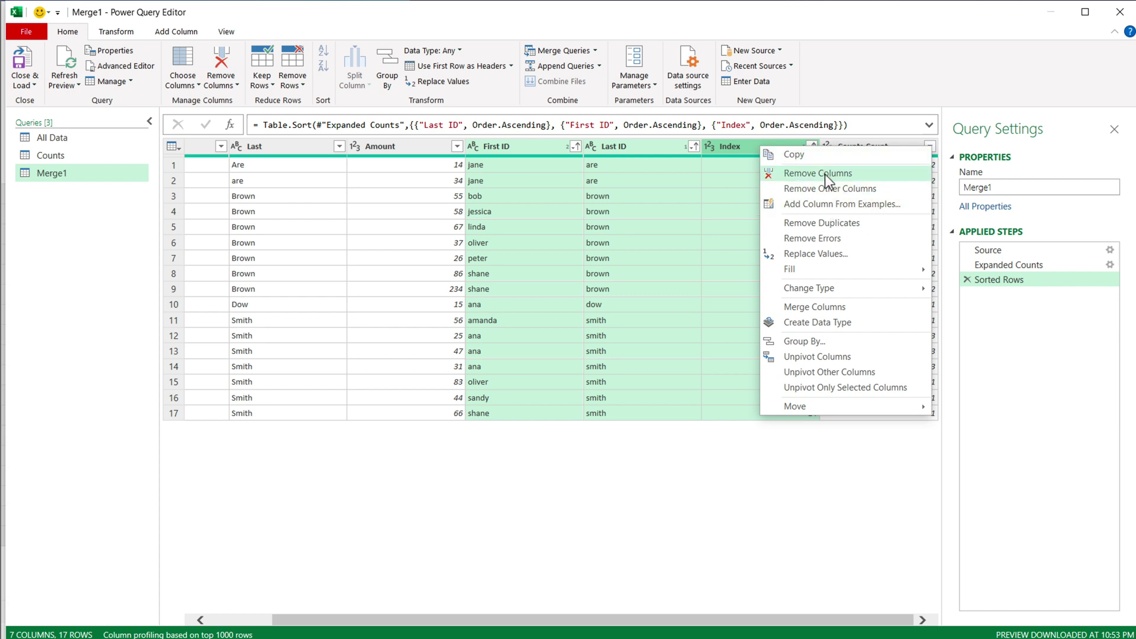
pyautogui.click(826, 175)
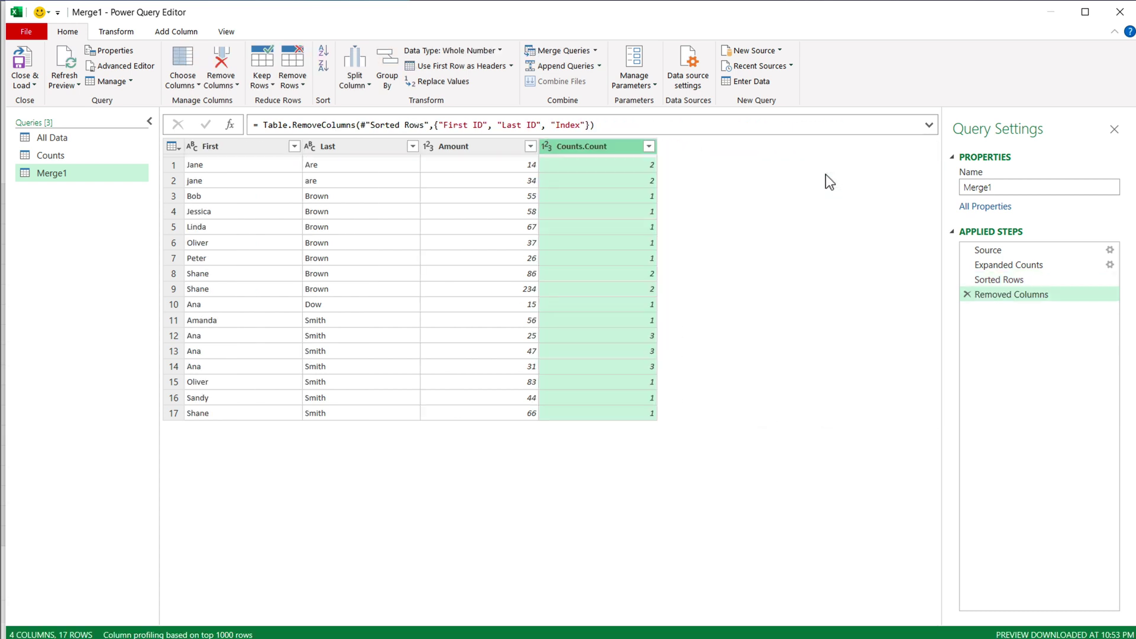
pyautogui.click(247, 166)
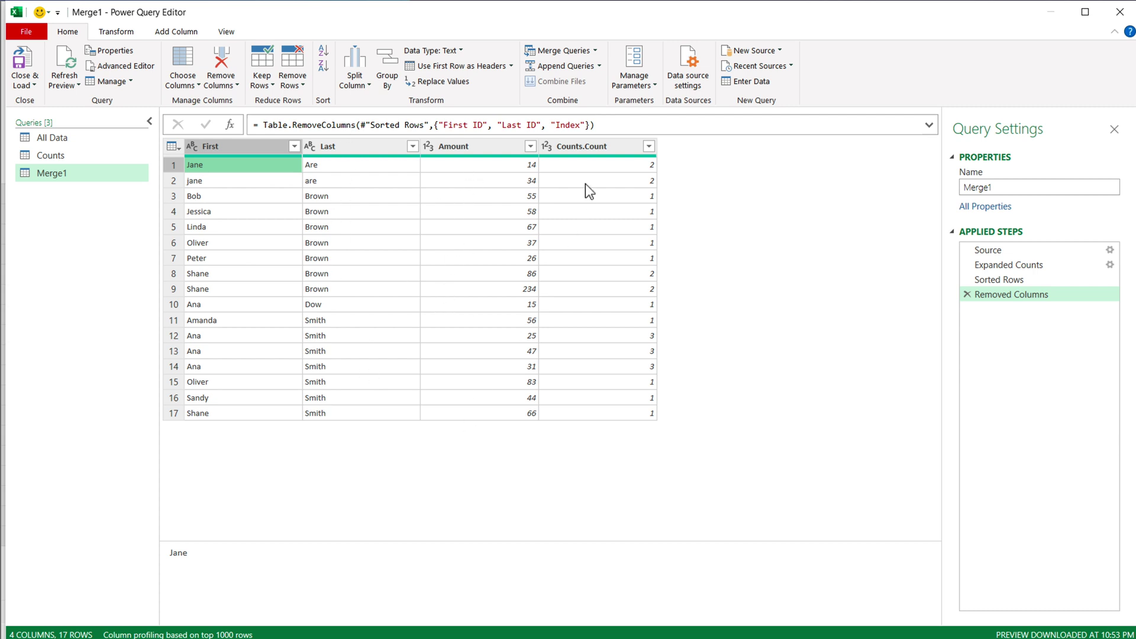
pyautogui.click(602, 165)
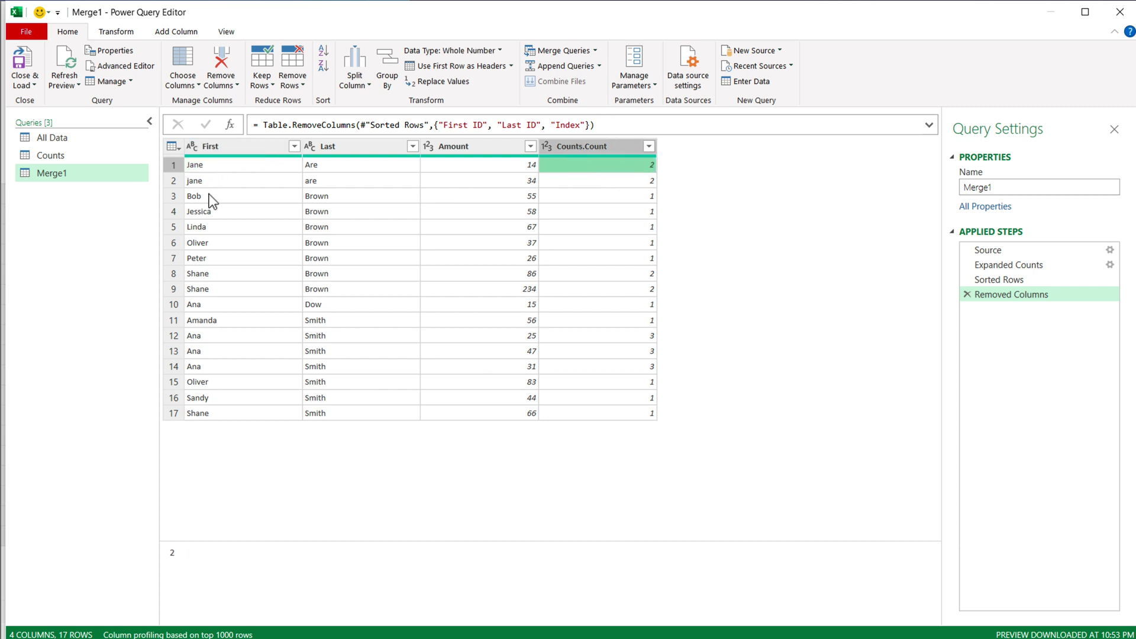
# Step: Rename the Merge1 query to 'Duplicates Selected'
pyautogui.click(1015, 189)
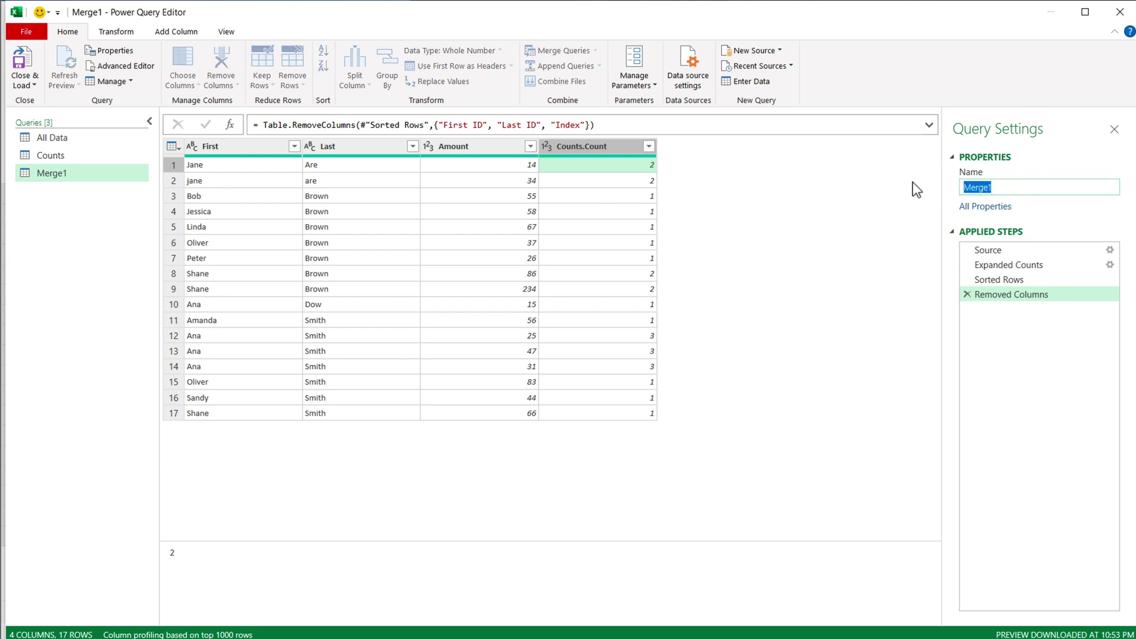
pyautogui.write('Duplicates Selected')
pyautogui.press('Return')
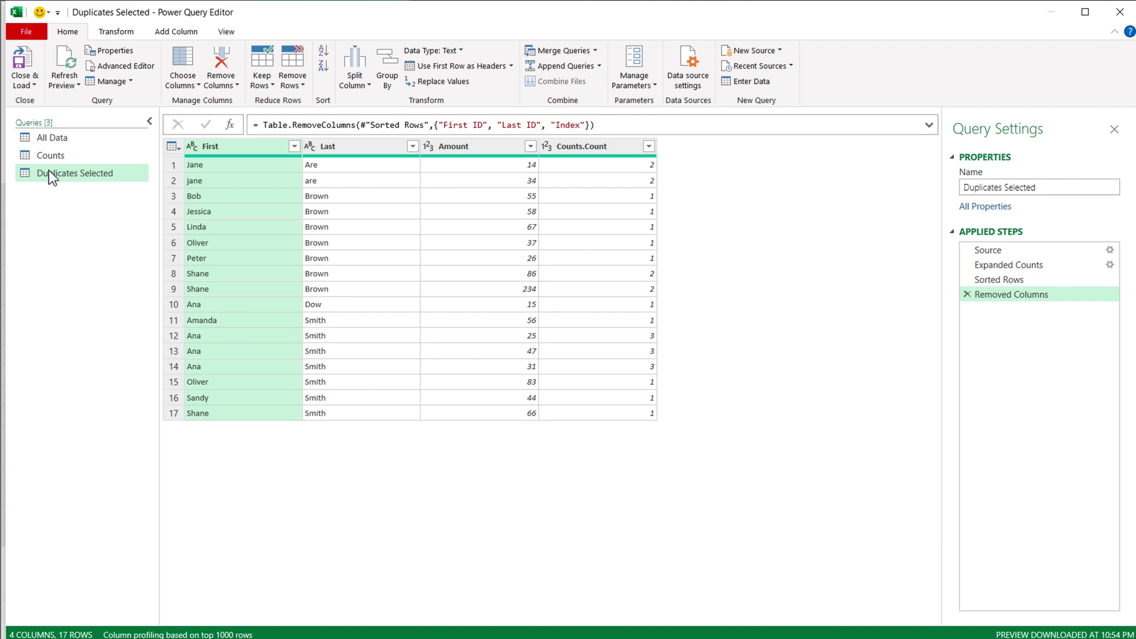
# Step: Close and load the query as a table on a new worksheet
pyautogui.click(31, 87)
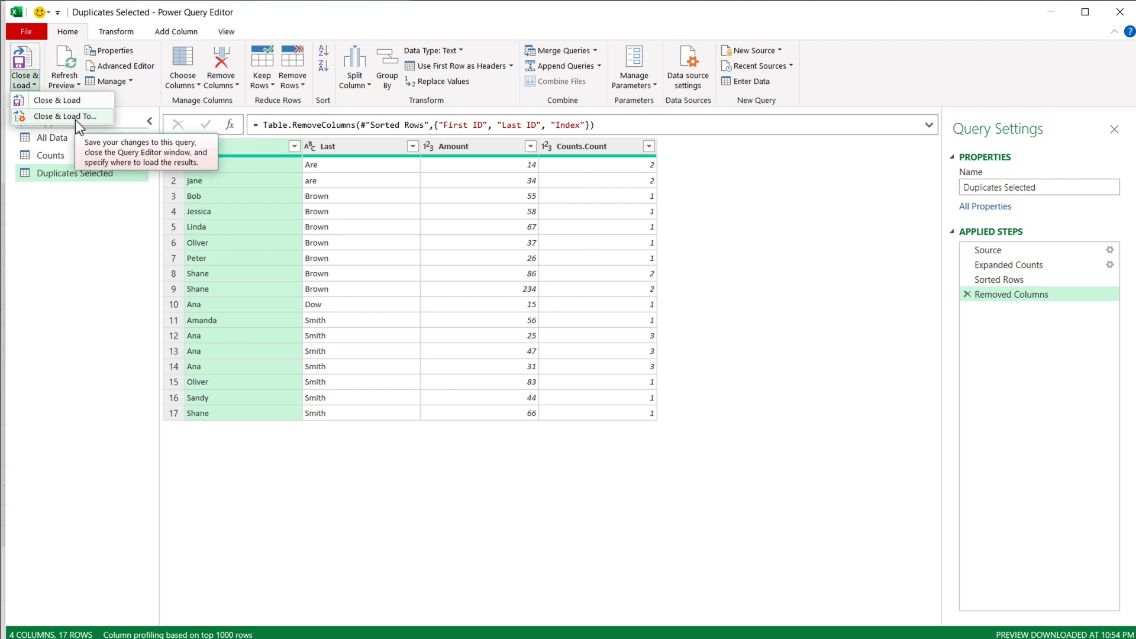
pyautogui.click(76, 120)
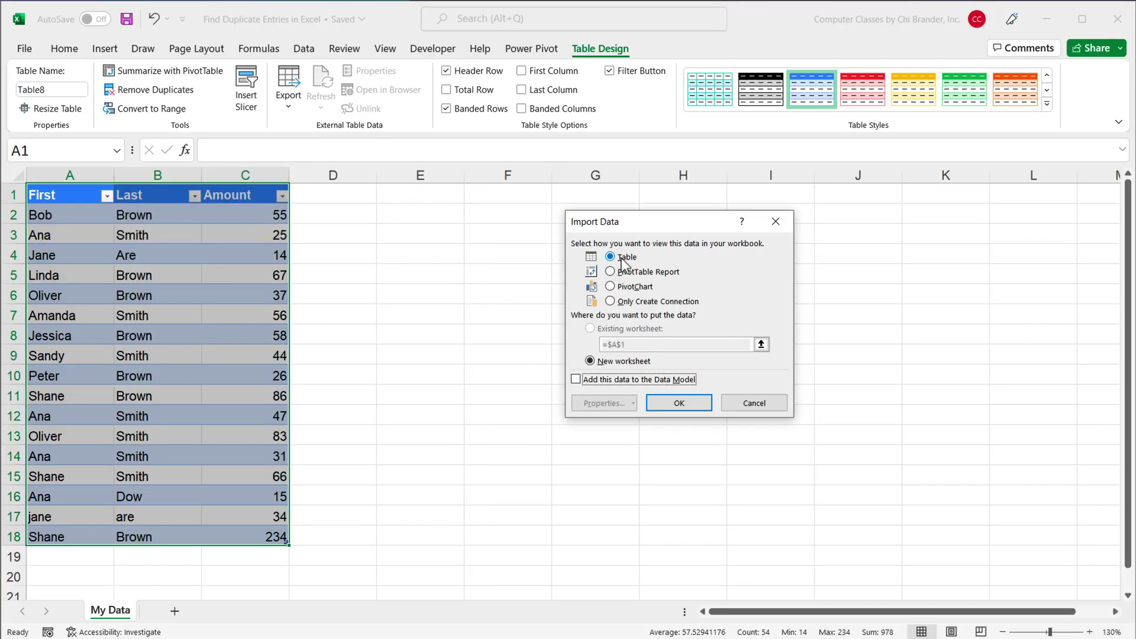
pyautogui.click(622, 259)
pyautogui.click(623, 366)
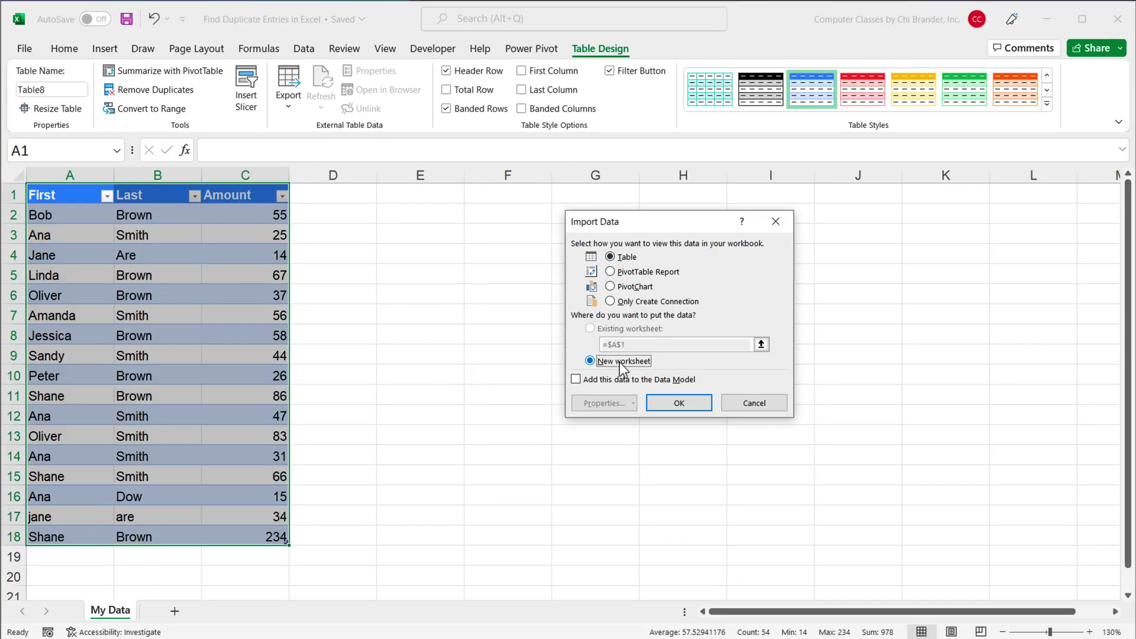
pyautogui.click(680, 403)
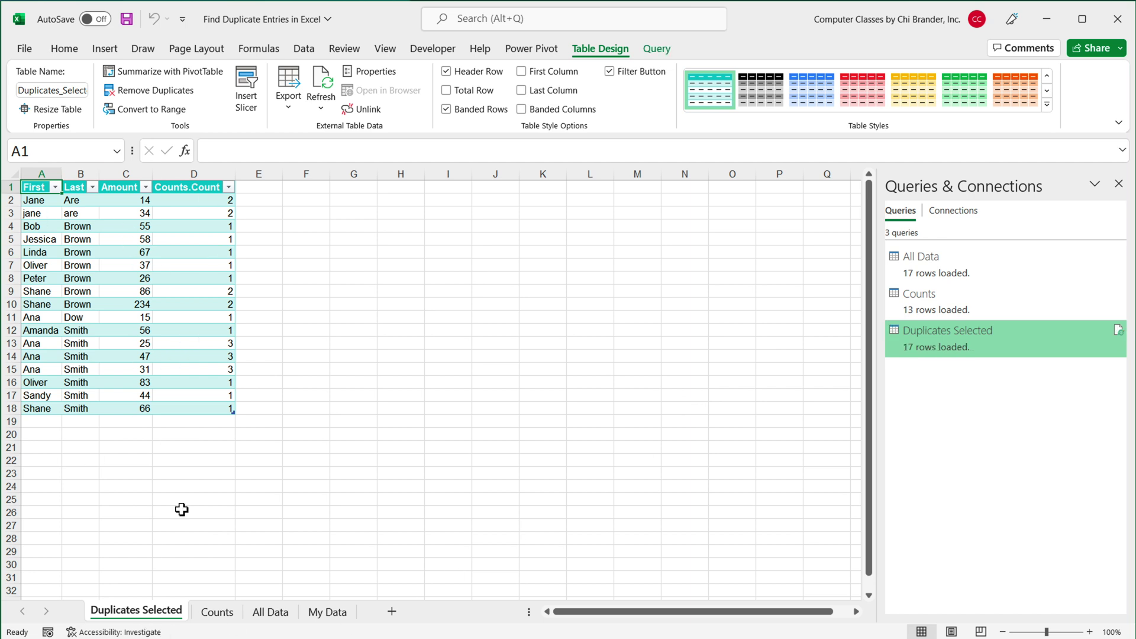
# Step: Delete the All Data sheet
pyautogui.click(216, 613)
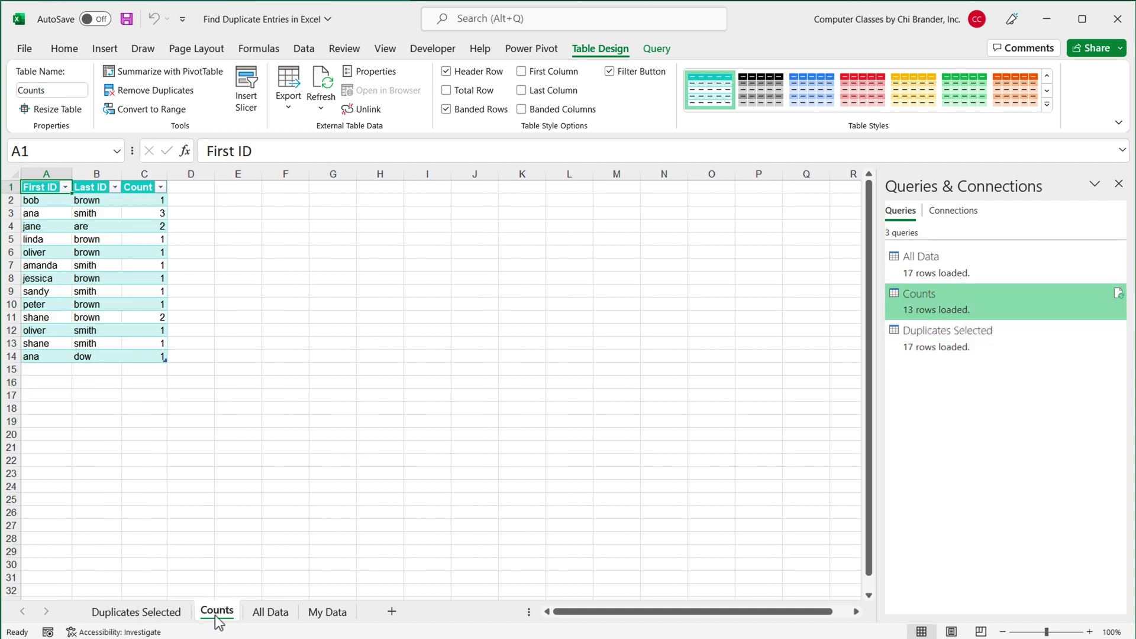
pyautogui.click(270, 613)
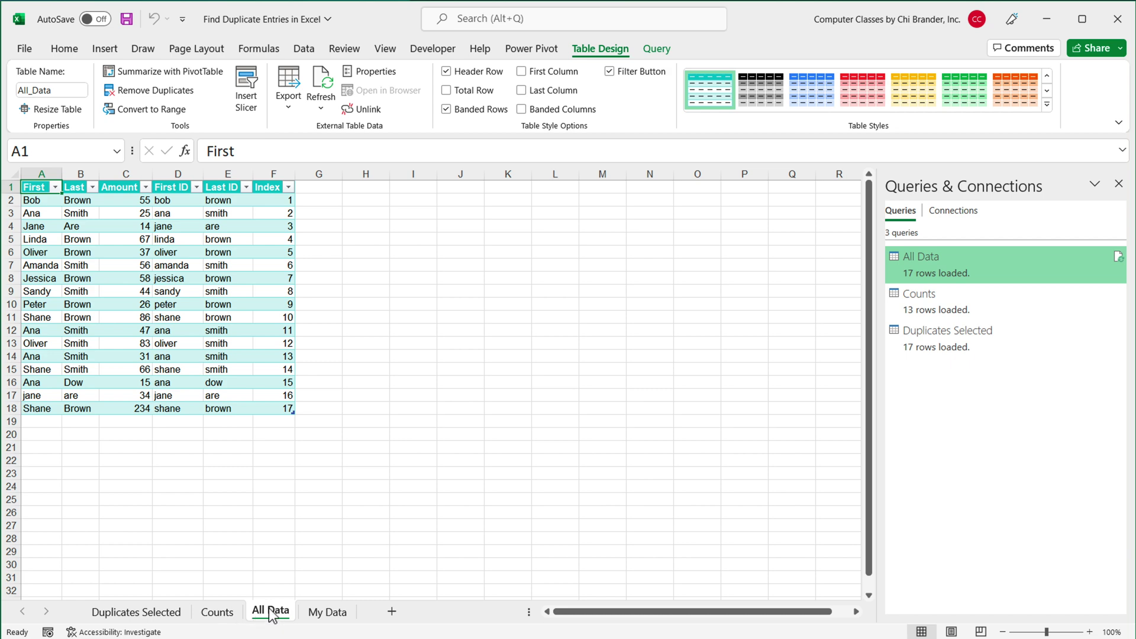
pyautogui.rightClick(271, 616)
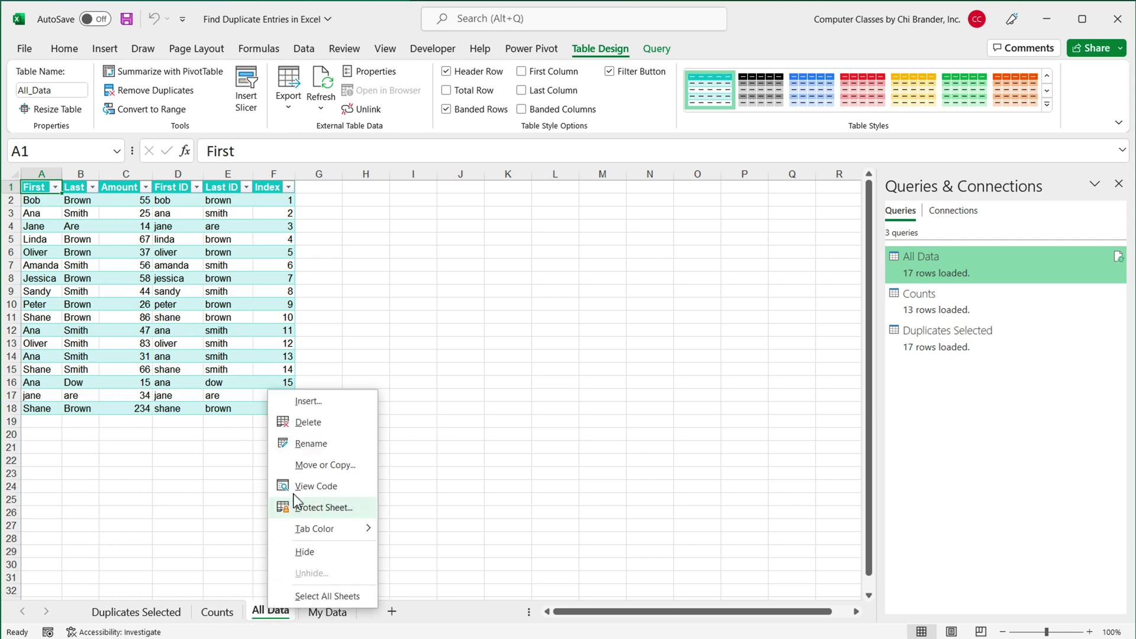
pyautogui.click(333, 424)
pyautogui.click(724, 445)
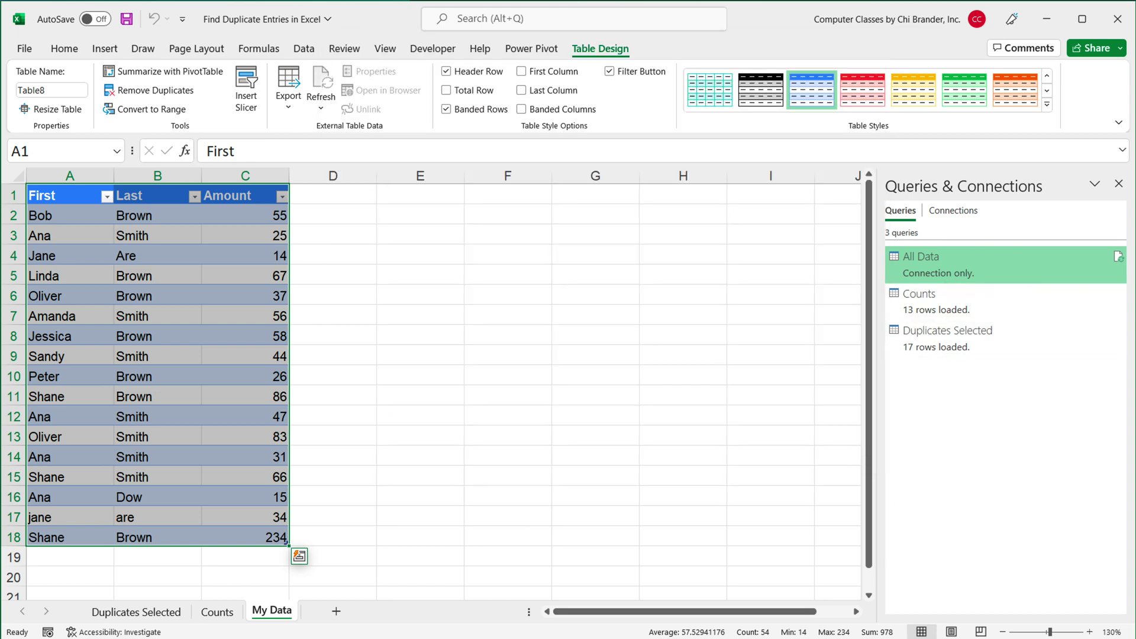
# Step: Delete the Counts sheet and return to the Duplicates Selected sheet
pyautogui.click(219, 612)
pyautogui.rightClick(222, 613)
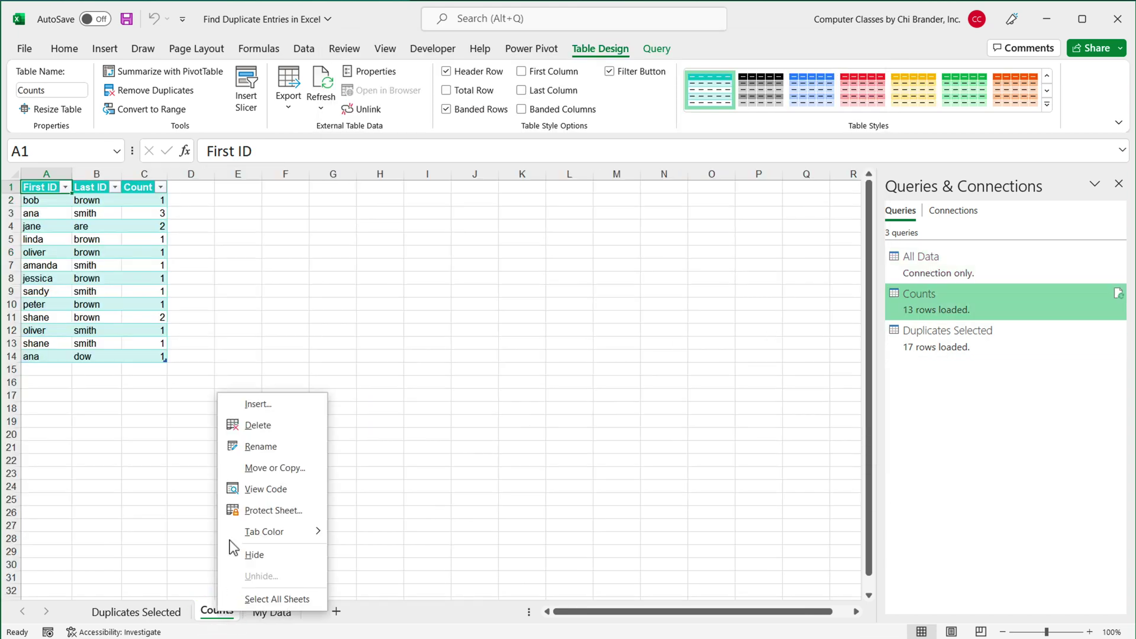
pyautogui.click(290, 432)
pyautogui.click(733, 442)
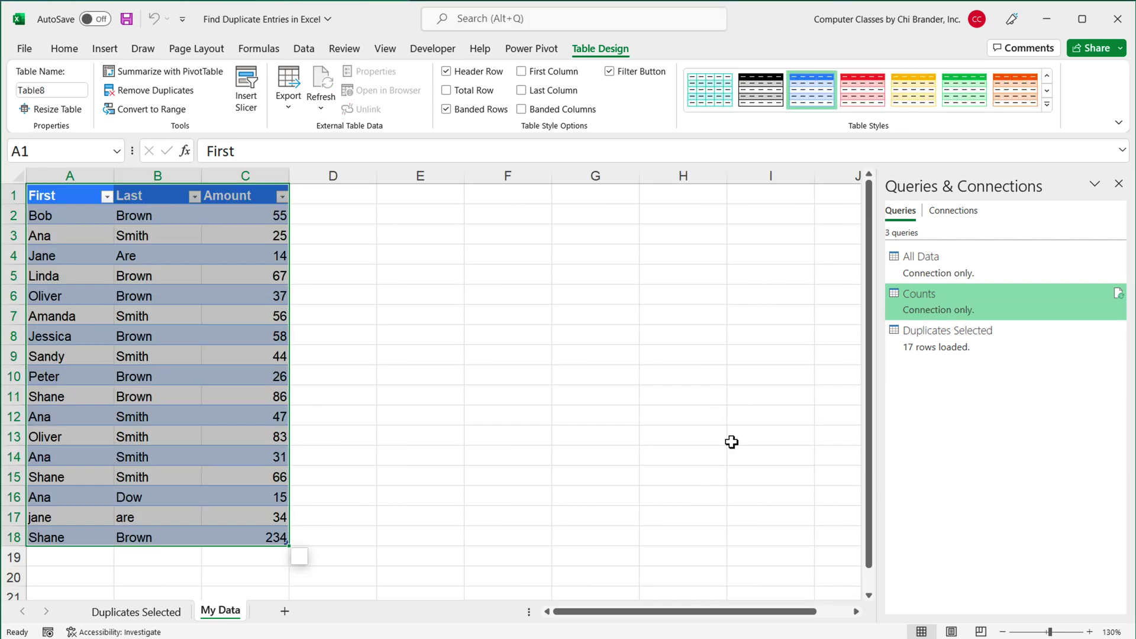
pyautogui.click(128, 618)
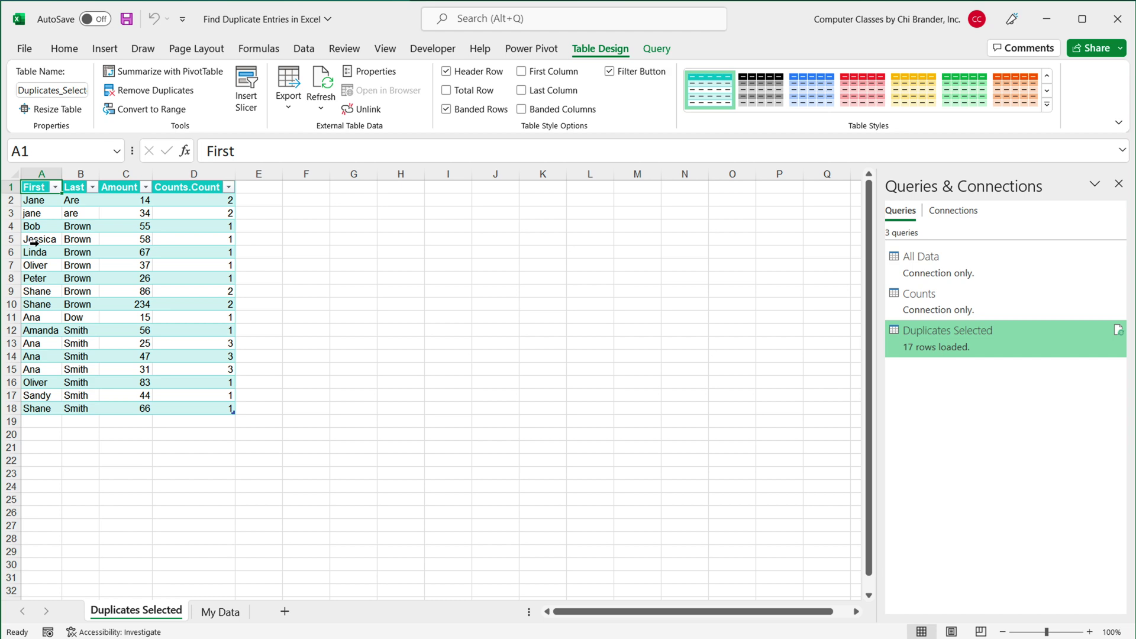
pyautogui.keyDown('ctrl'); pyautogui.scroll(4, 33, 242); pyautogui.keyUp('ctrl')
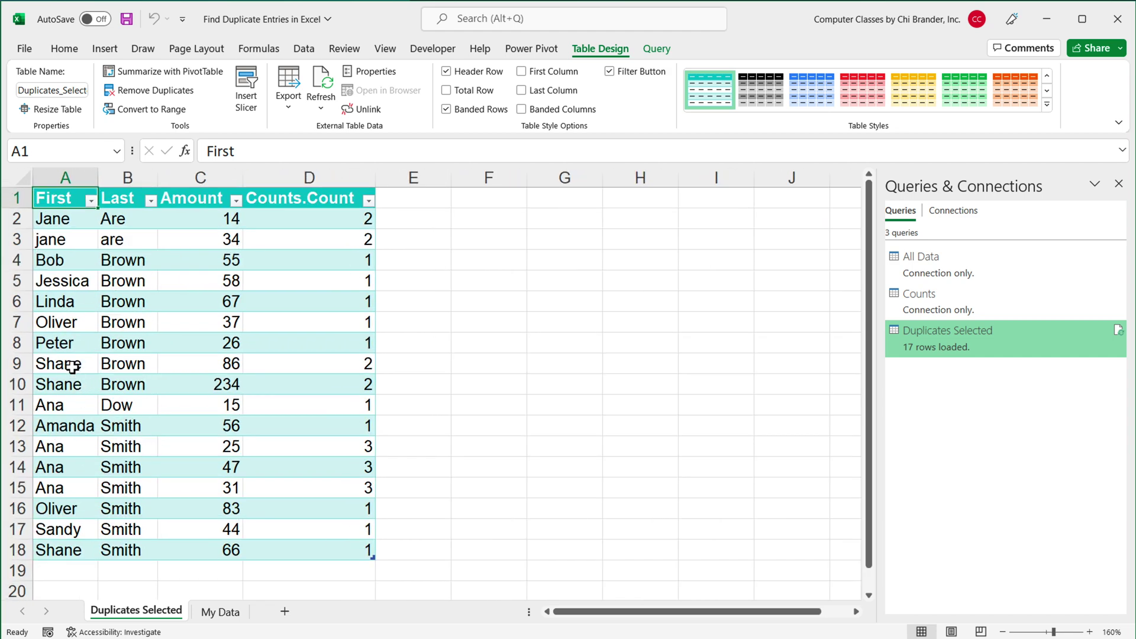
pyautogui.moveTo(72, 367); pyautogui.dragTo(140, 379)
pyautogui.click(359, 371)
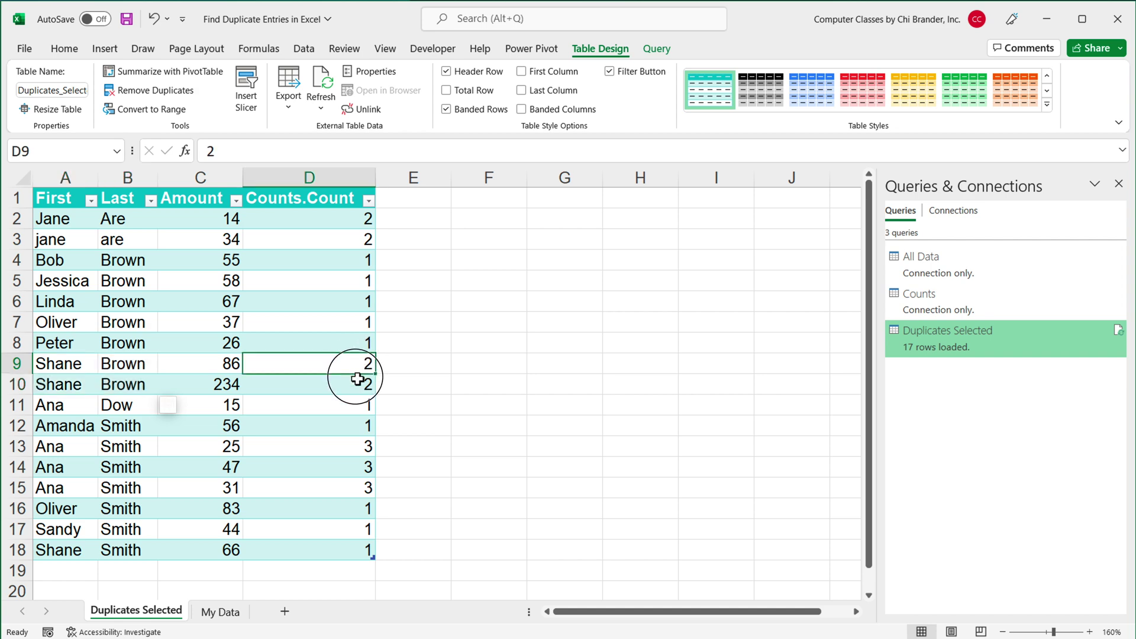
pyautogui.moveTo(357, 379); pyautogui.dragTo(358, 383)
pyautogui.moveTo(63, 363); pyautogui.dragTo(214, 387)
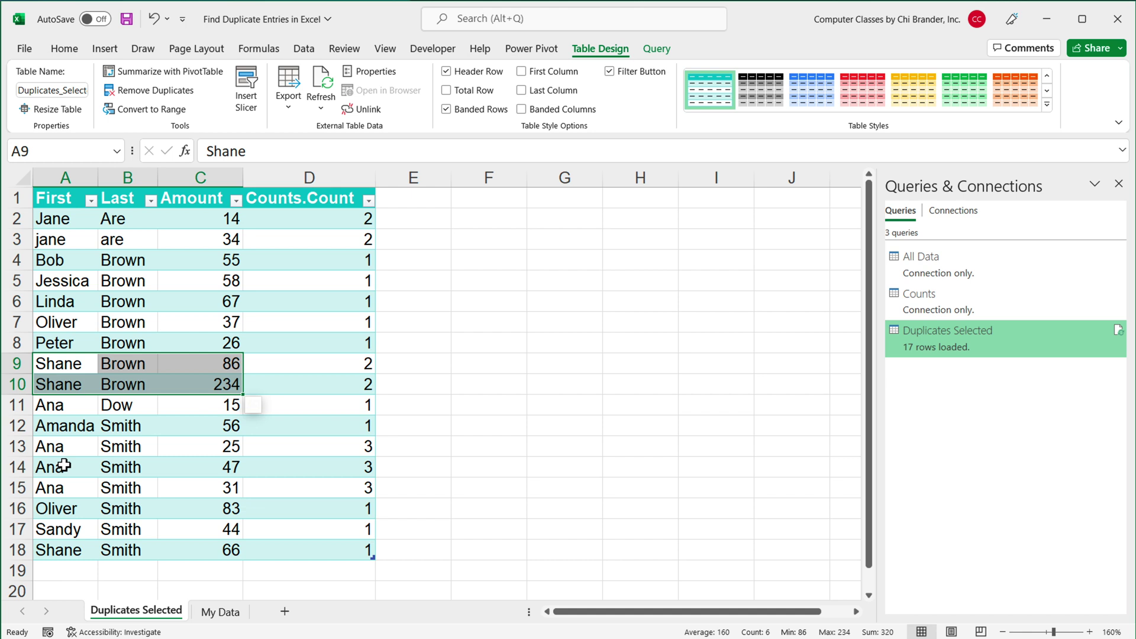
pyautogui.moveTo(64, 448); pyautogui.dragTo(152, 502)
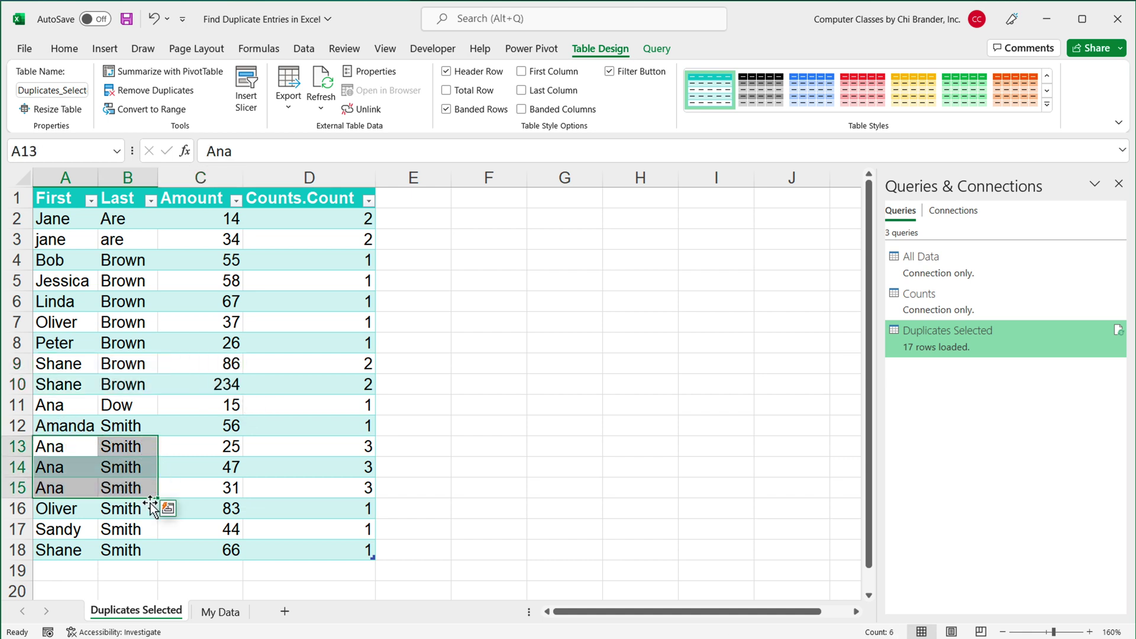
pyautogui.moveTo(338, 449); pyautogui.dragTo(332, 491)
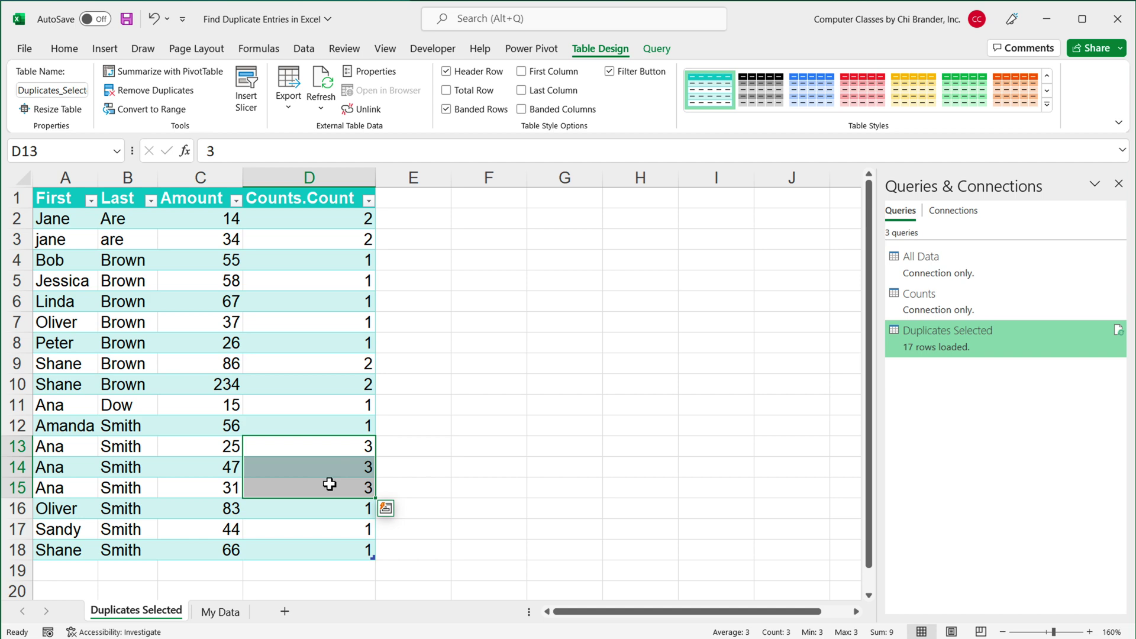
pyautogui.moveTo(71, 214); pyautogui.dragTo(132, 235)
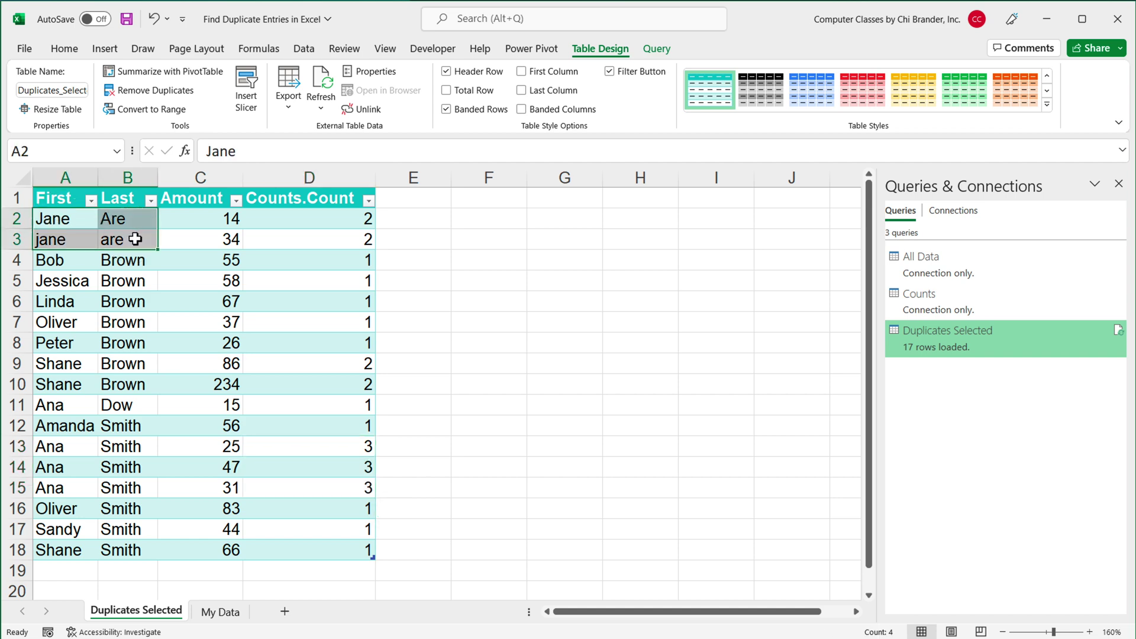
pyautogui.click(63, 223)
pyautogui.click(68, 236)
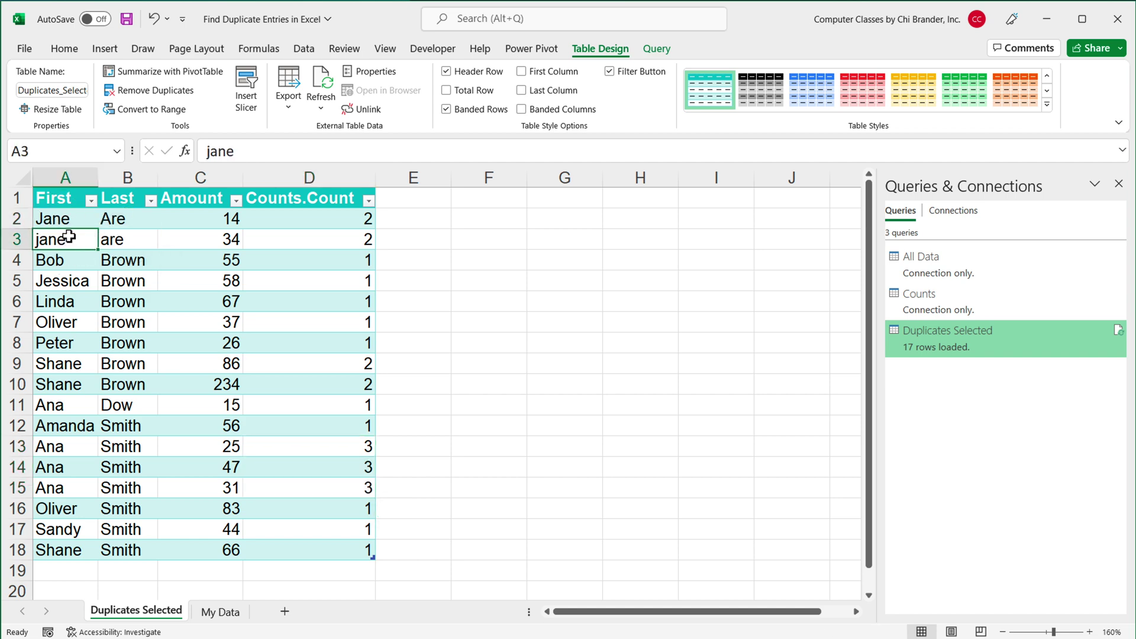
pyautogui.moveTo(71, 226); pyautogui.dragTo(262, 244)
pyautogui.moveTo(336, 217); pyautogui.dragTo(335, 238)
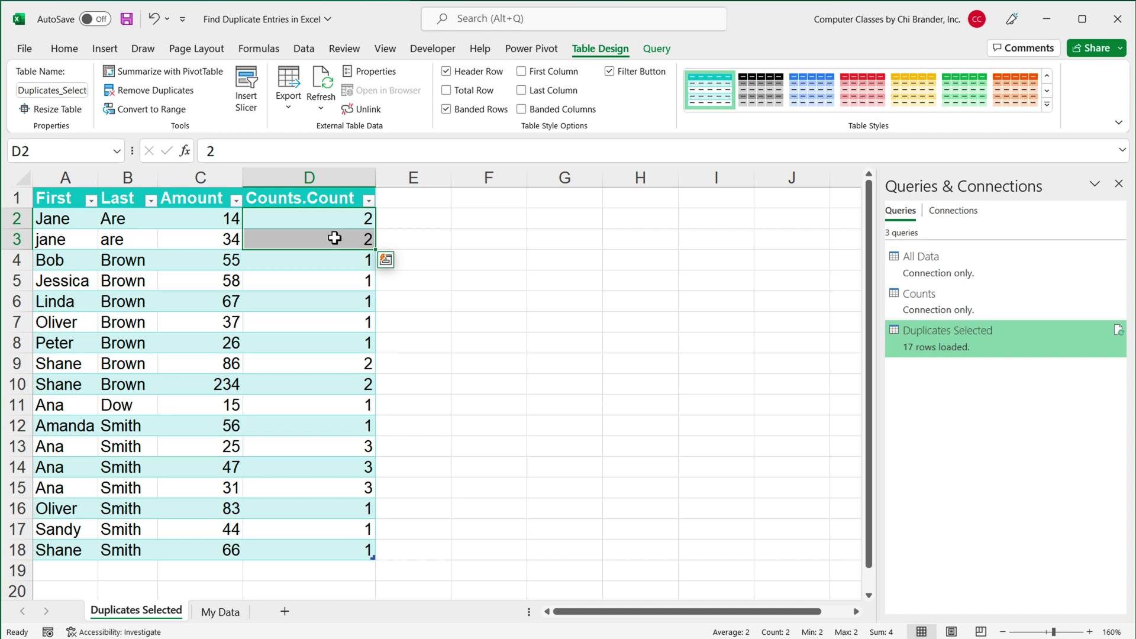
pyautogui.click(335, 238)
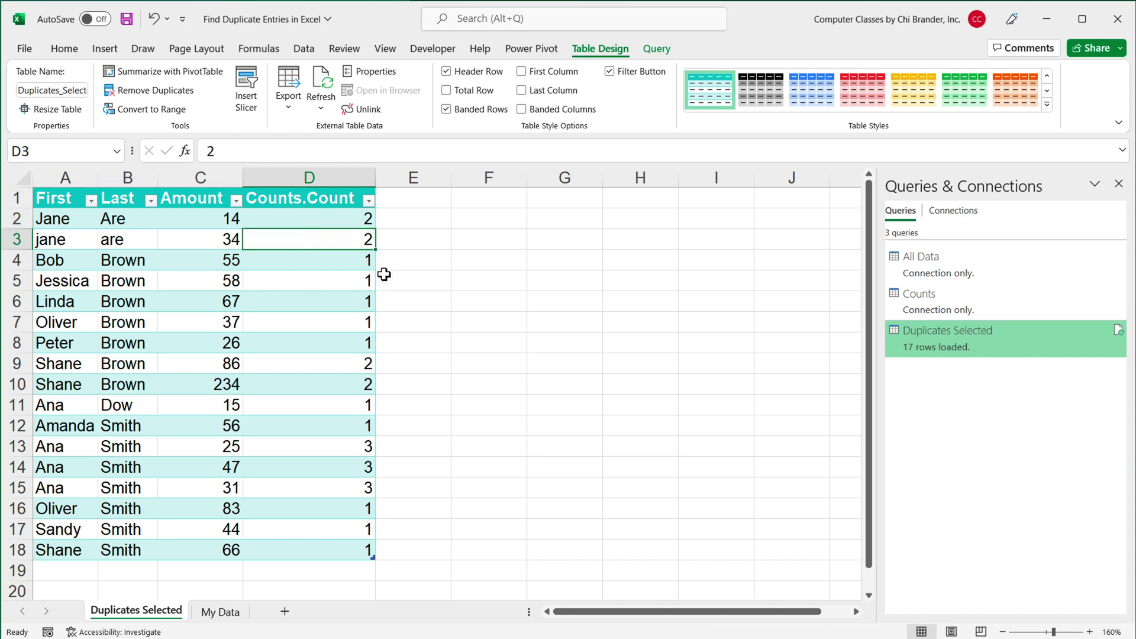
# Step: Filter Counts.Count to exclude 1, leaving the 7 duplicate records
pyautogui.click(368, 201)
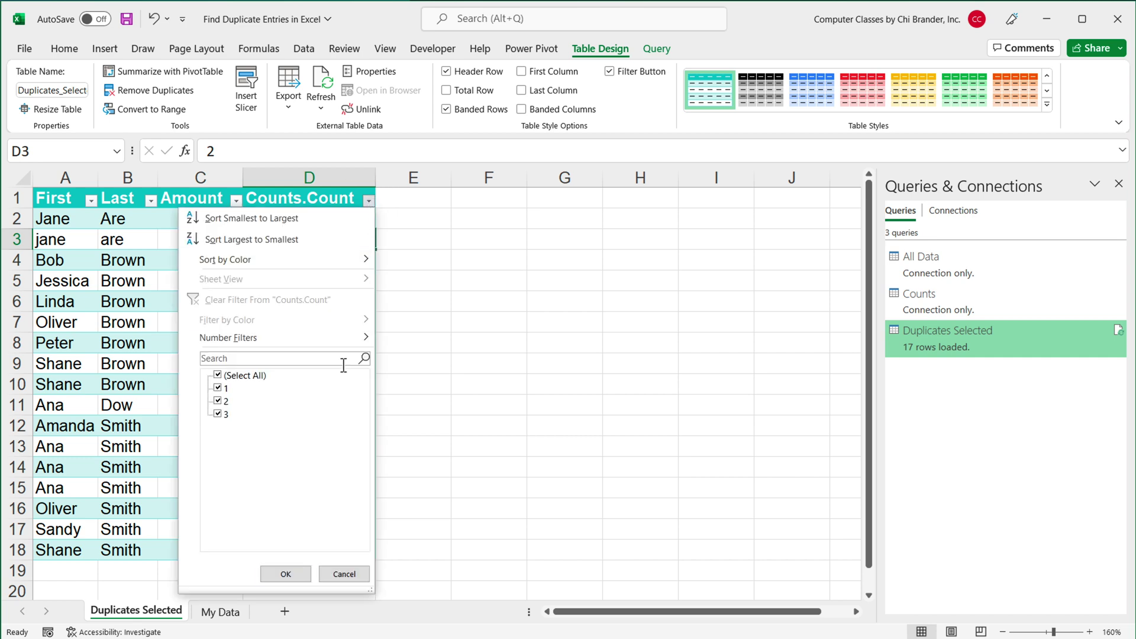
pyautogui.click(218, 389)
pyautogui.click(299, 574)
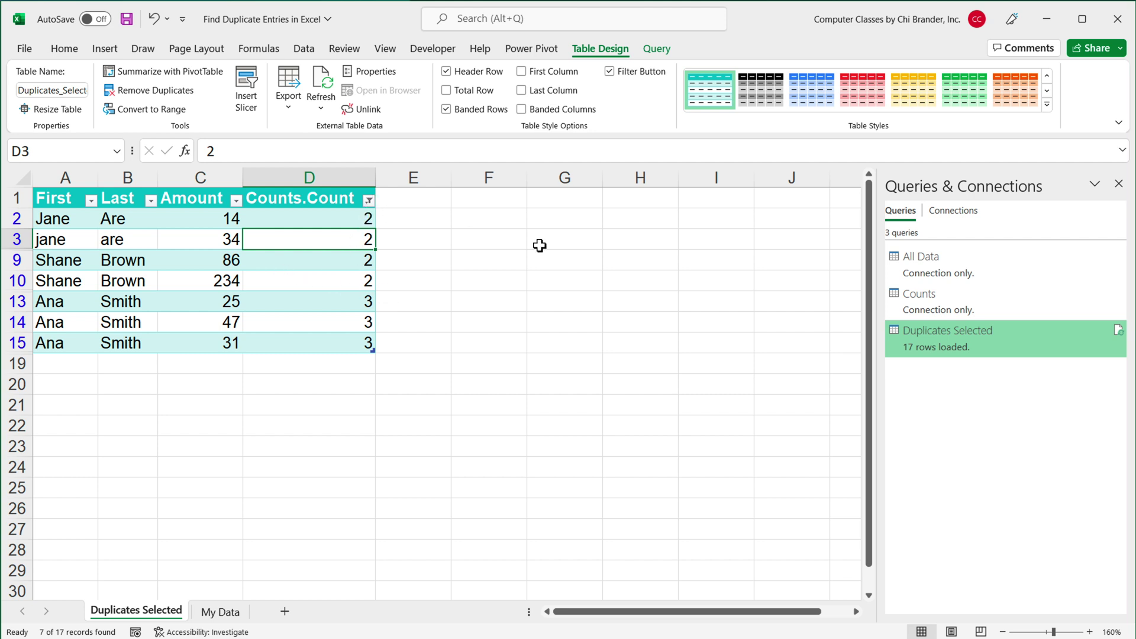
pyautogui.moveTo(924, 350)
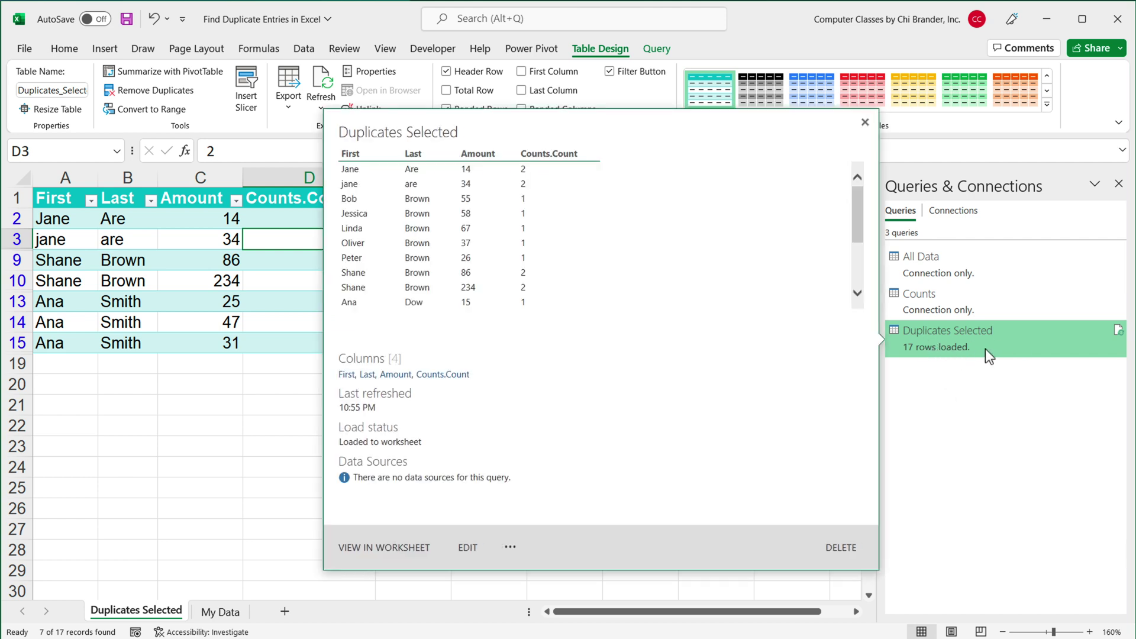
pyautogui.rightClick(929, 338)
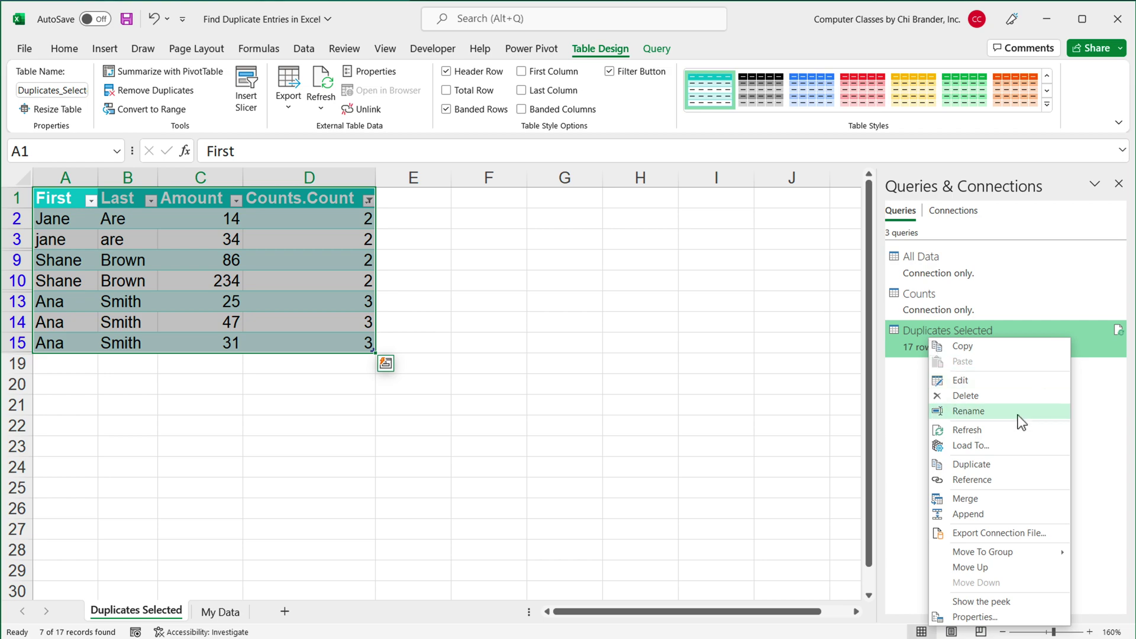
pyautogui.click(979, 384)
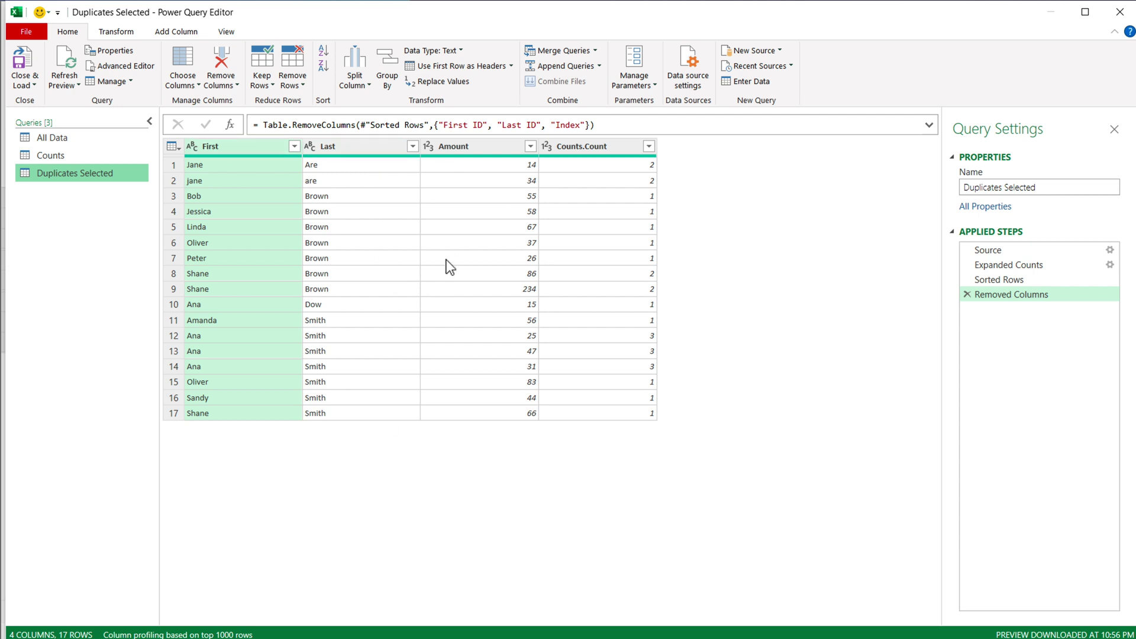
pyautogui.click(609, 149)
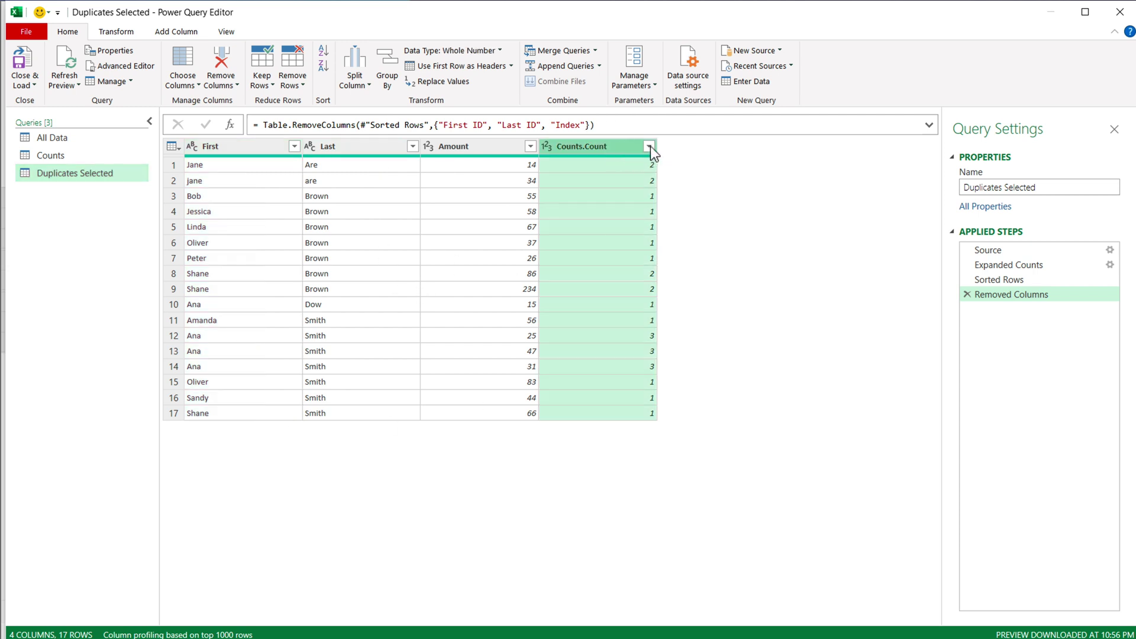
pyautogui.click(649, 147)
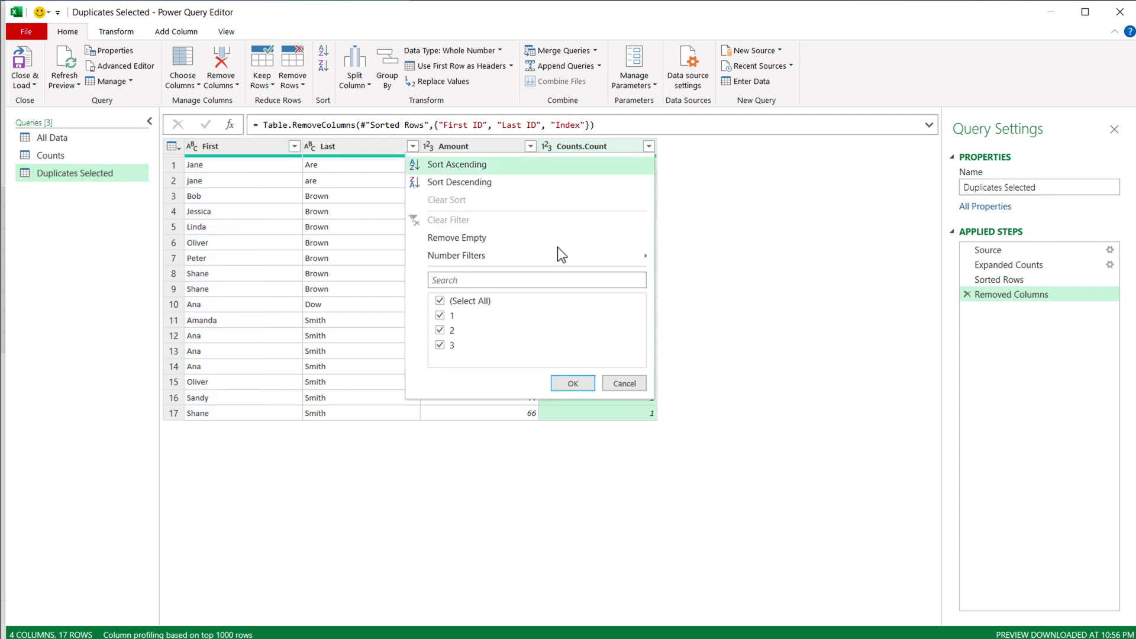
pyautogui.click(441, 316)
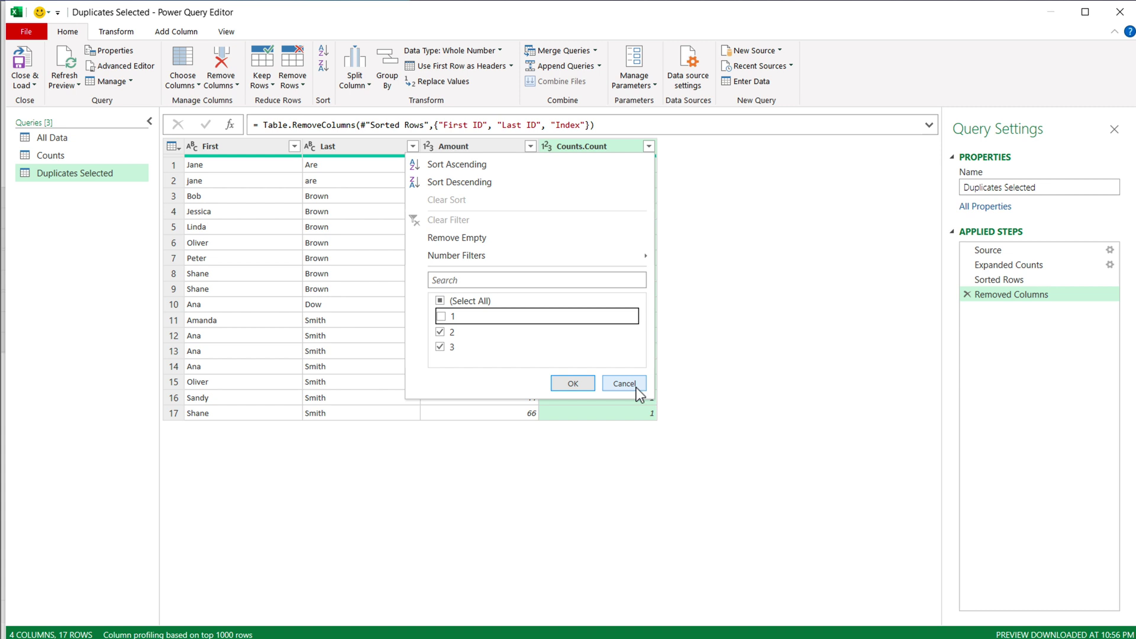
pyautogui.click(636, 389)
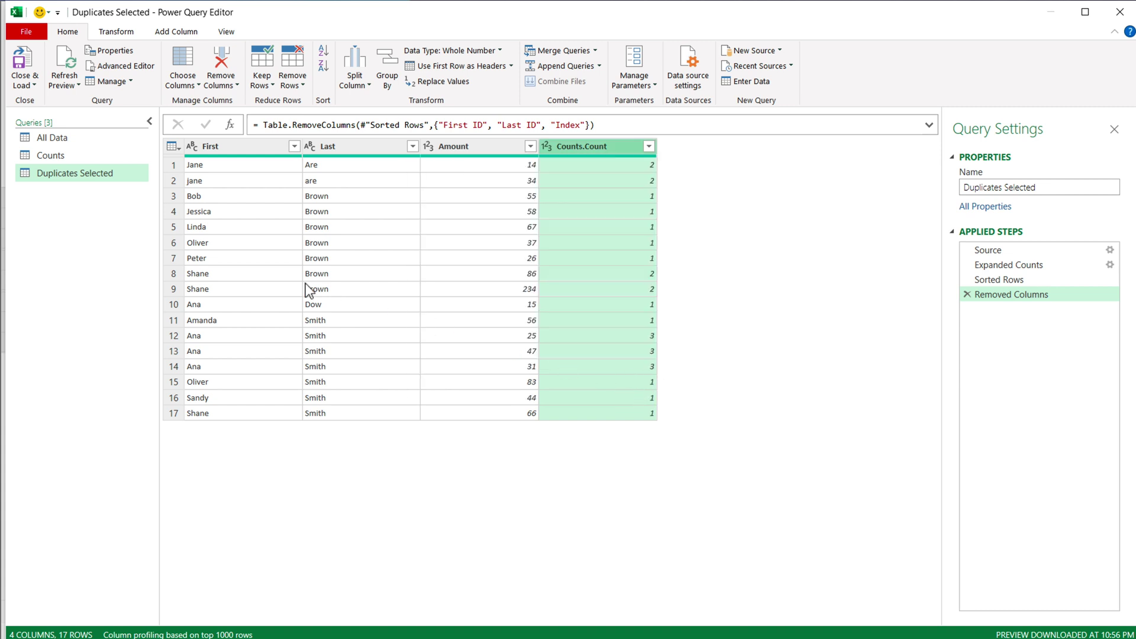
pyautogui.click(37, 85)
pyautogui.click(56, 105)
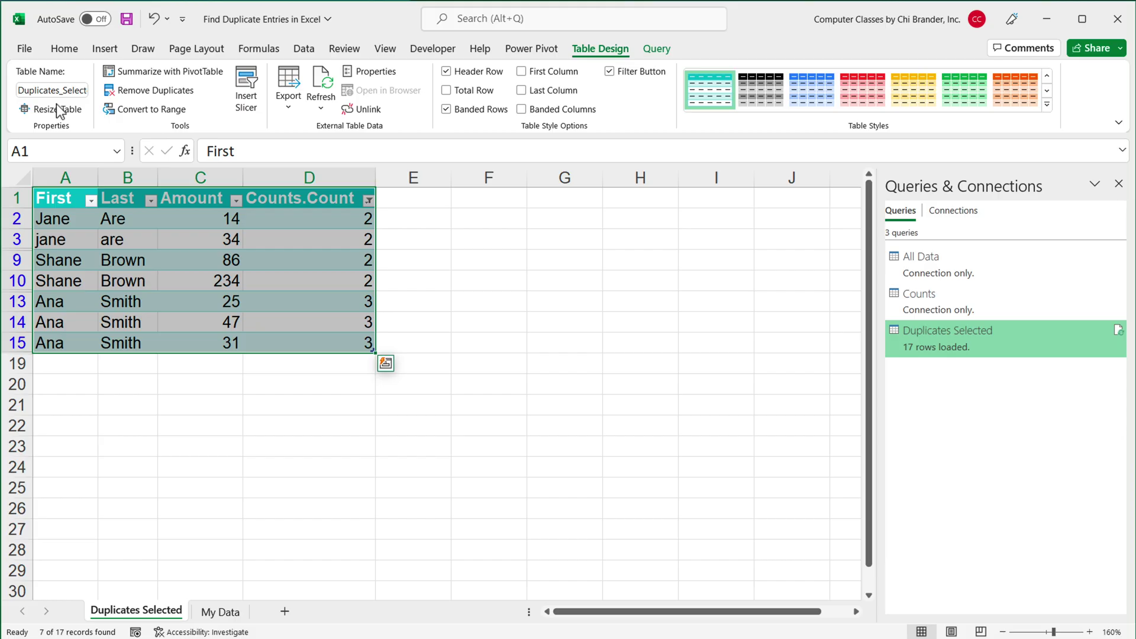
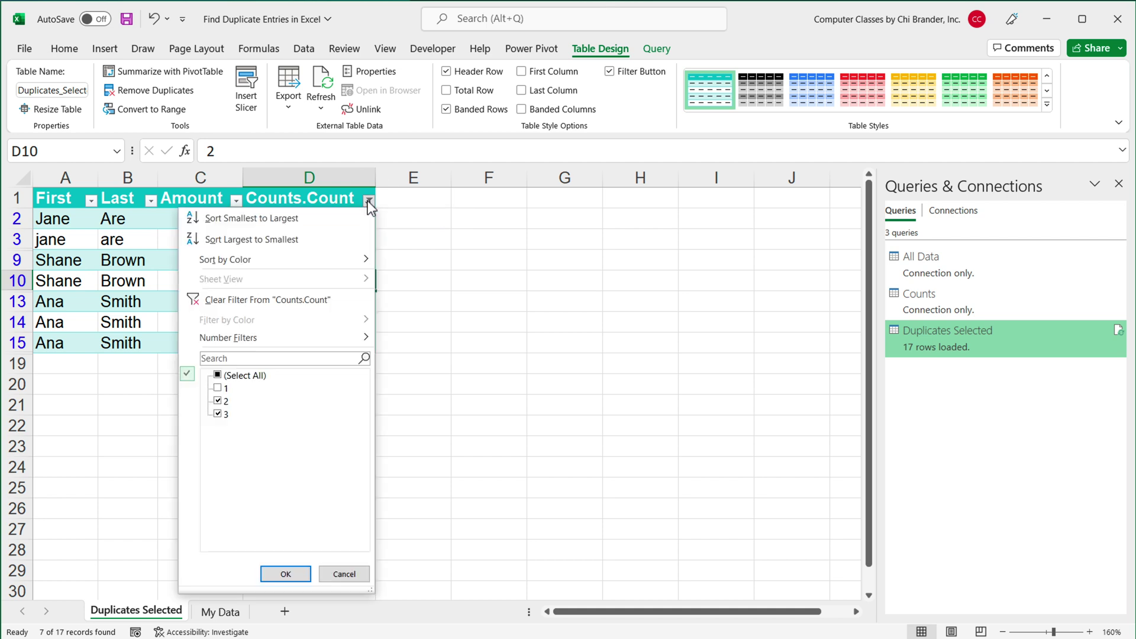
# Step: Clear the Counts.Count filter and review the 17-row My Data source table
pyautogui.click(232, 300)
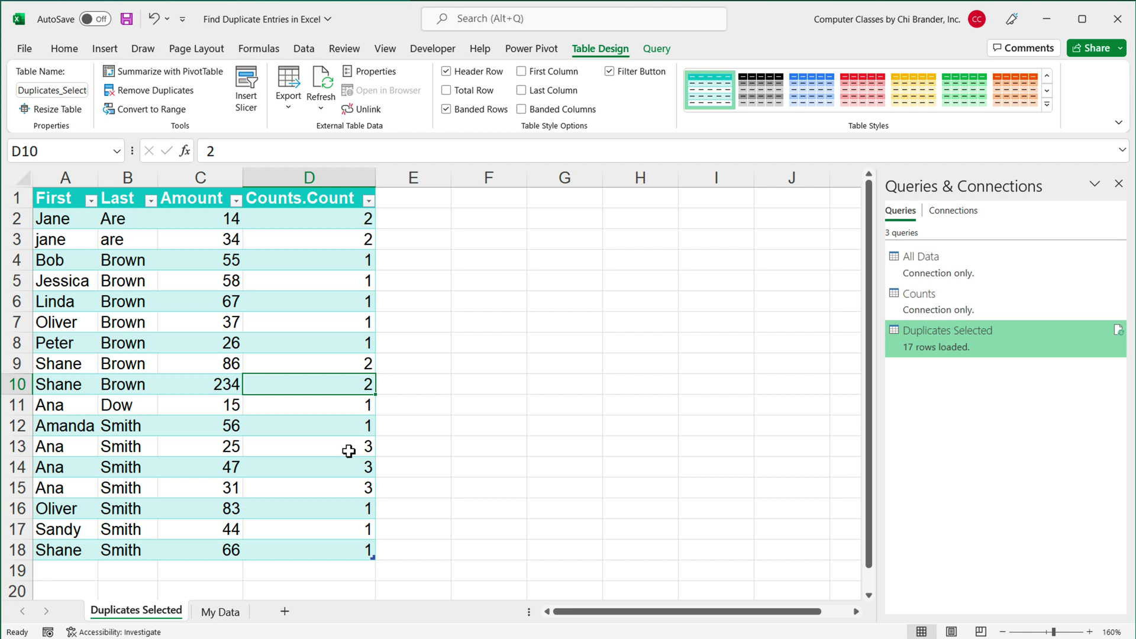
pyautogui.click(217, 612)
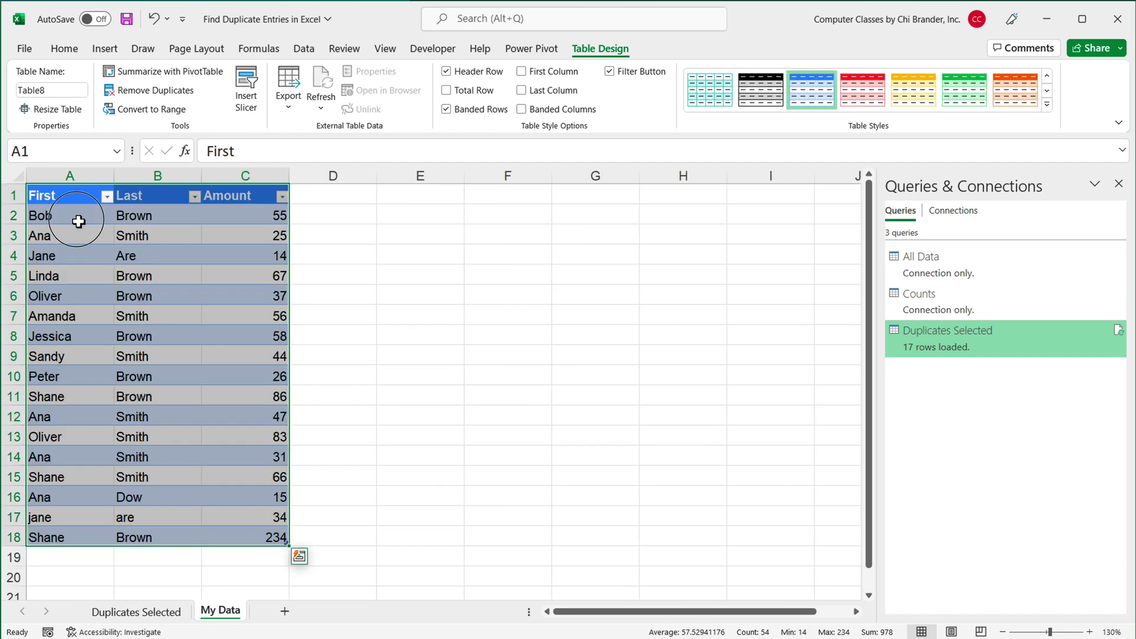
pyautogui.moveTo(79, 221); pyautogui.dragTo(272, 533)
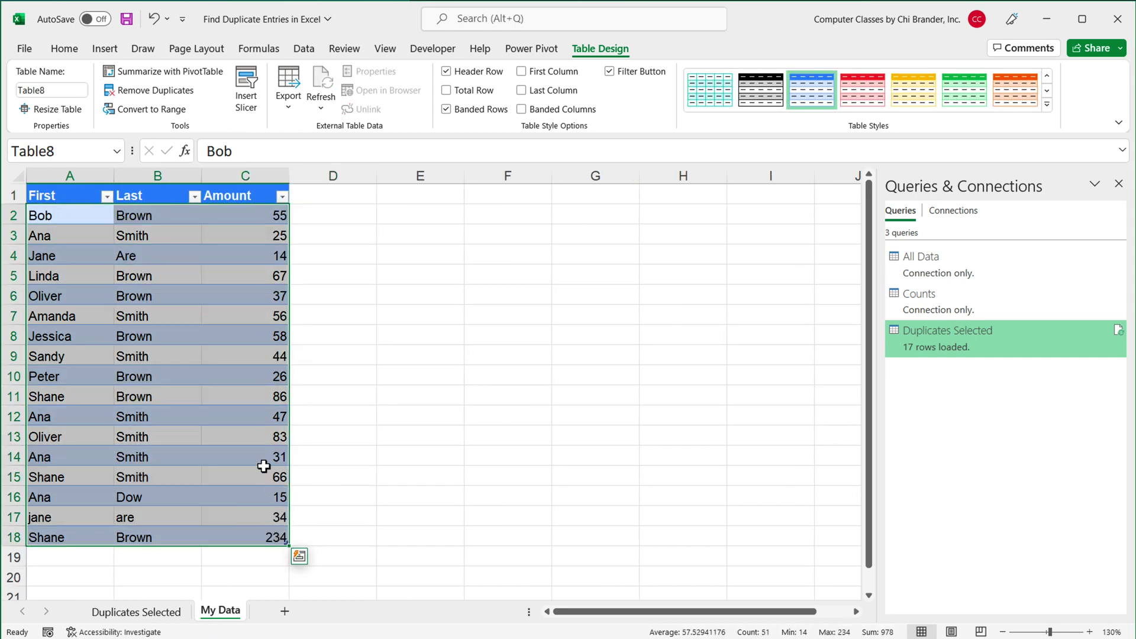
pyautogui.click(70, 556)
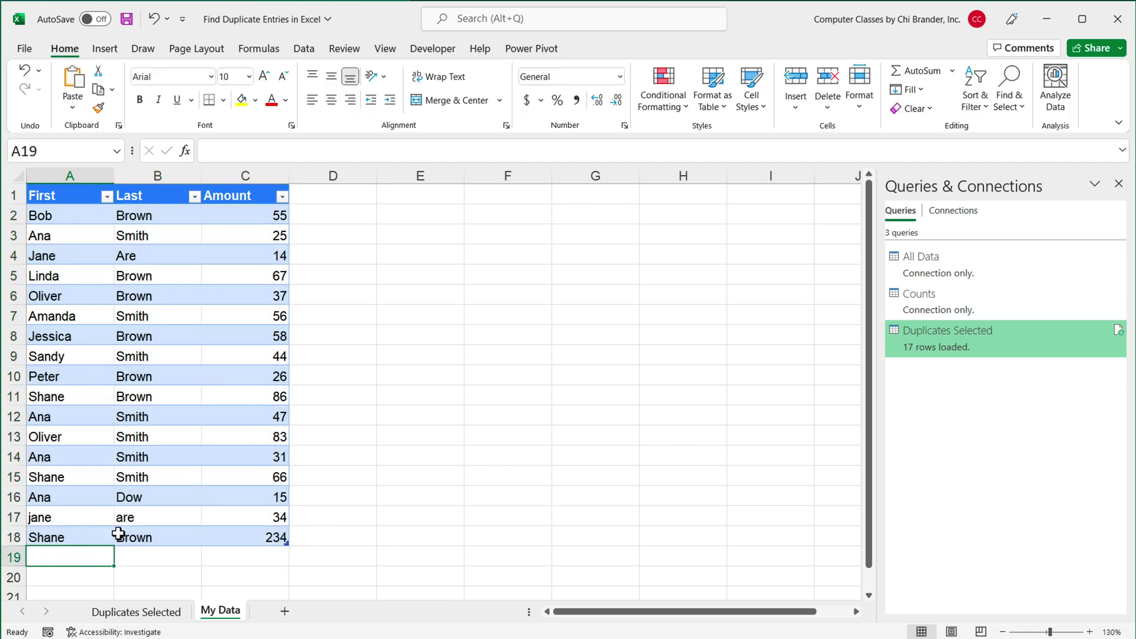
pyautogui.moveTo(82, 337); pyautogui.dragTo(153, 335)
# Step: Check row 5's duplicate count in D5 on Duplicates Selected, then select A19 on My Data
pyautogui.click(136, 614)
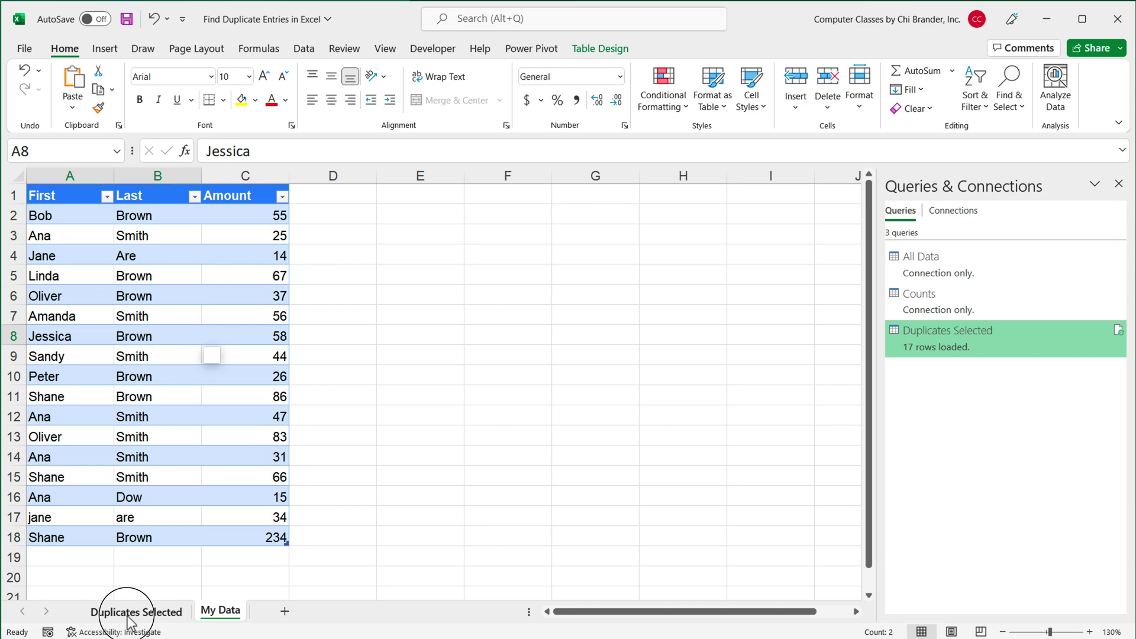
pyautogui.moveTo(82, 283); pyautogui.dragTo(181, 286)
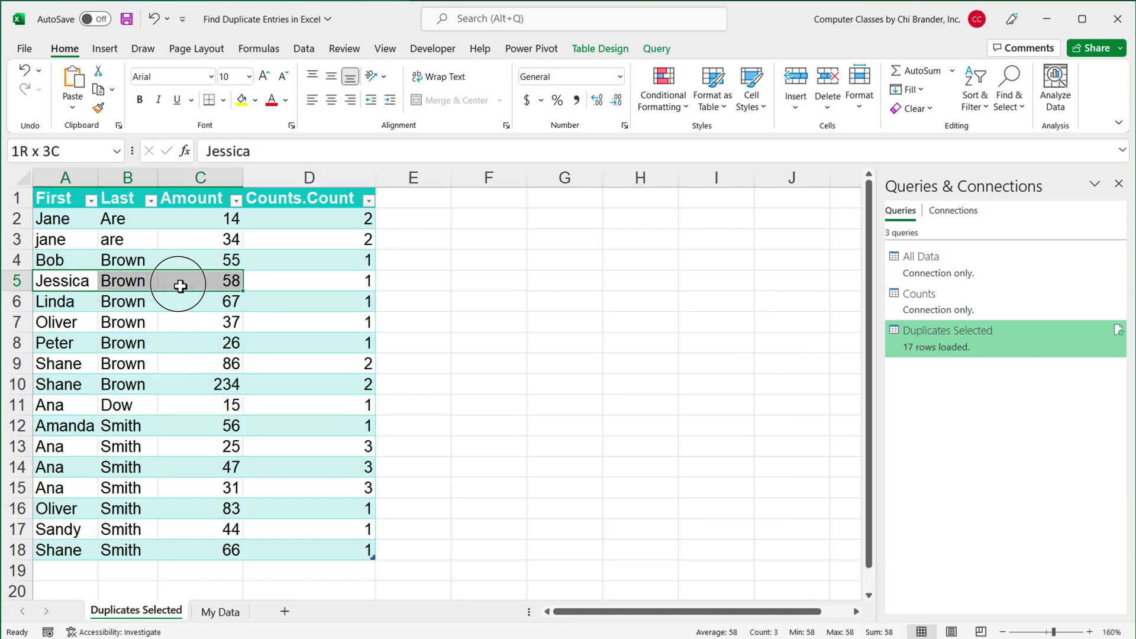
pyautogui.click(355, 289)
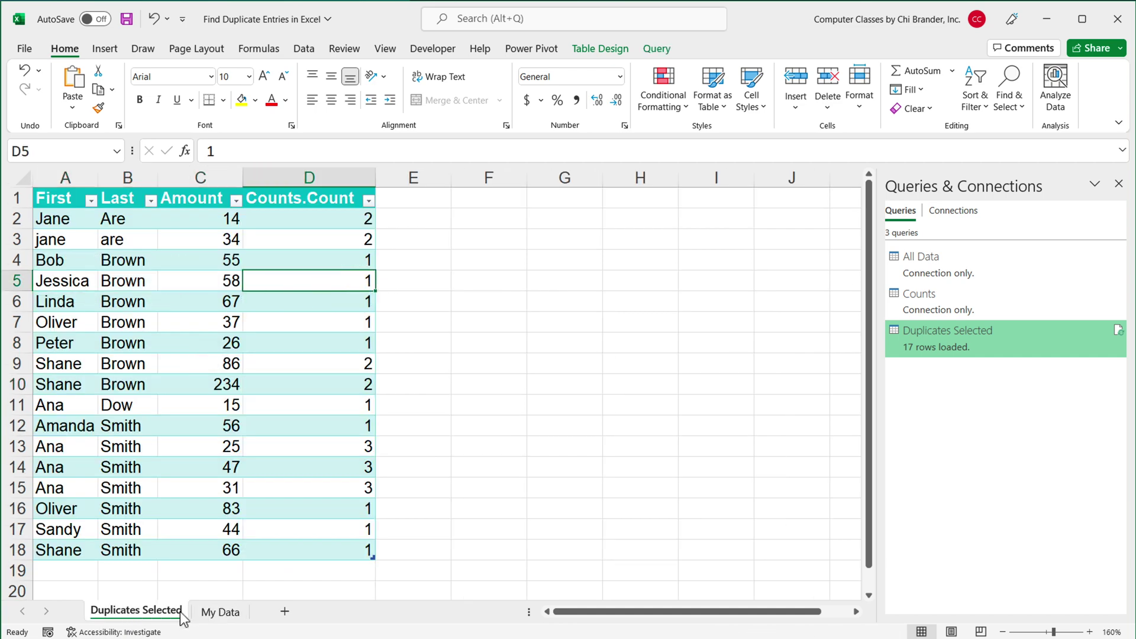
pyautogui.click(214, 612)
pyautogui.click(86, 557)
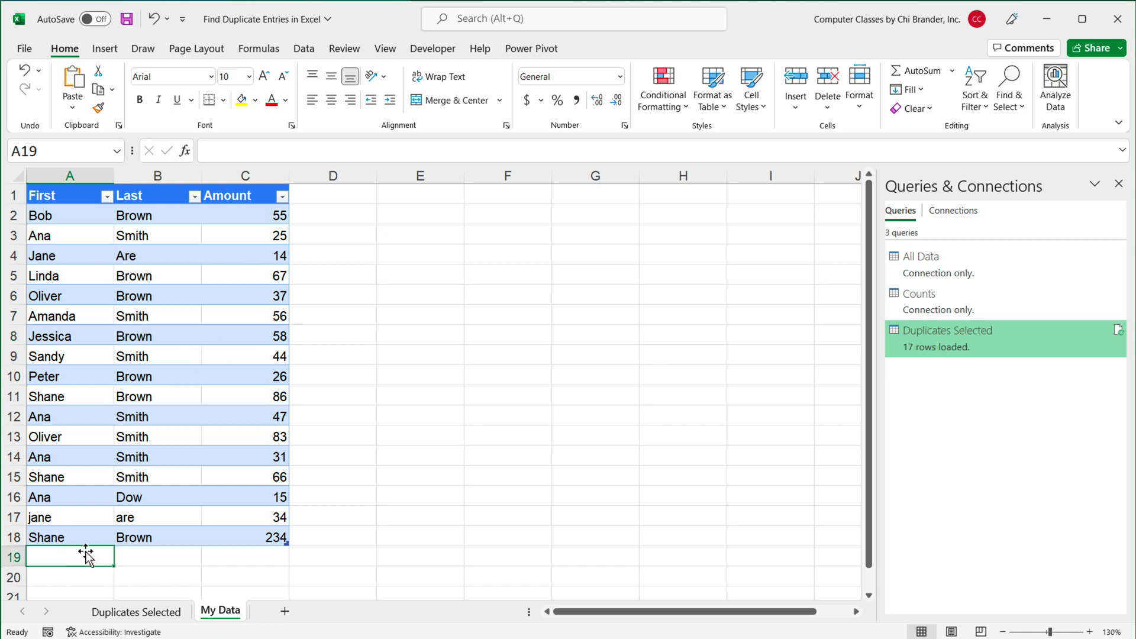
# Step: Enter a new row 19 with a first name, last name and amount 444
pyautogui.press('Tab')
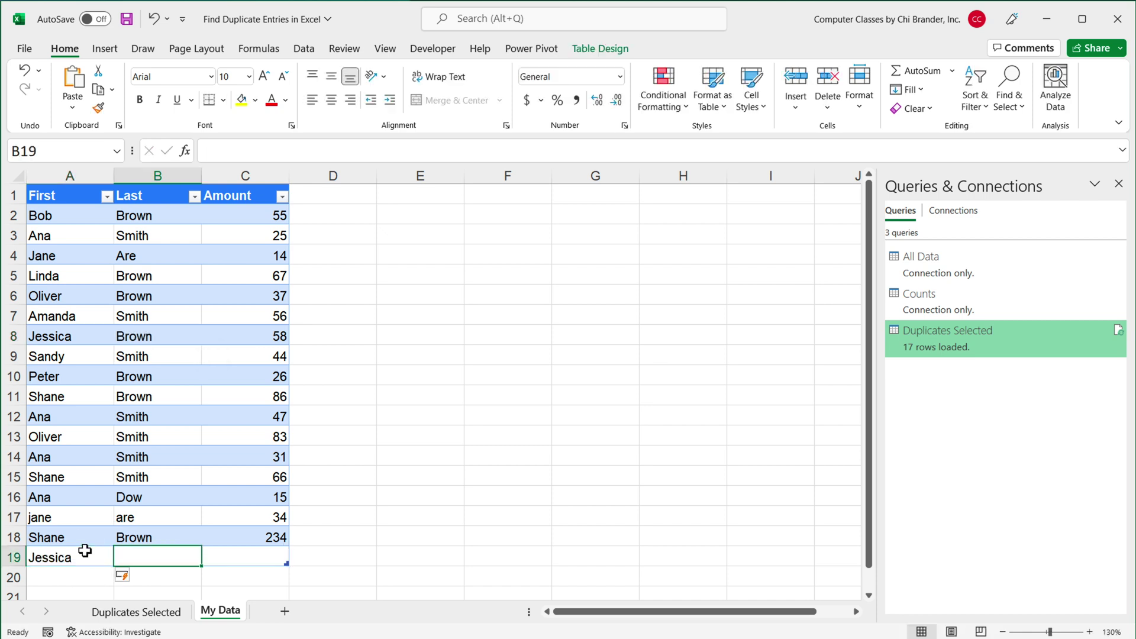
pyautogui.press('Tab')
pyautogui.write('444')
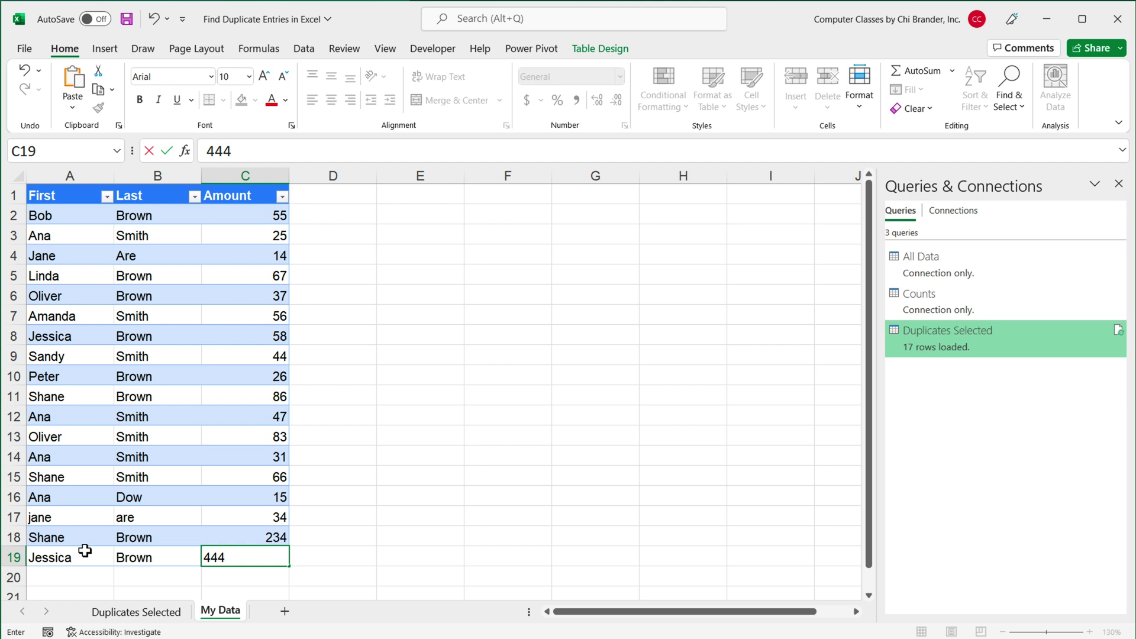
pyautogui.press('Return')
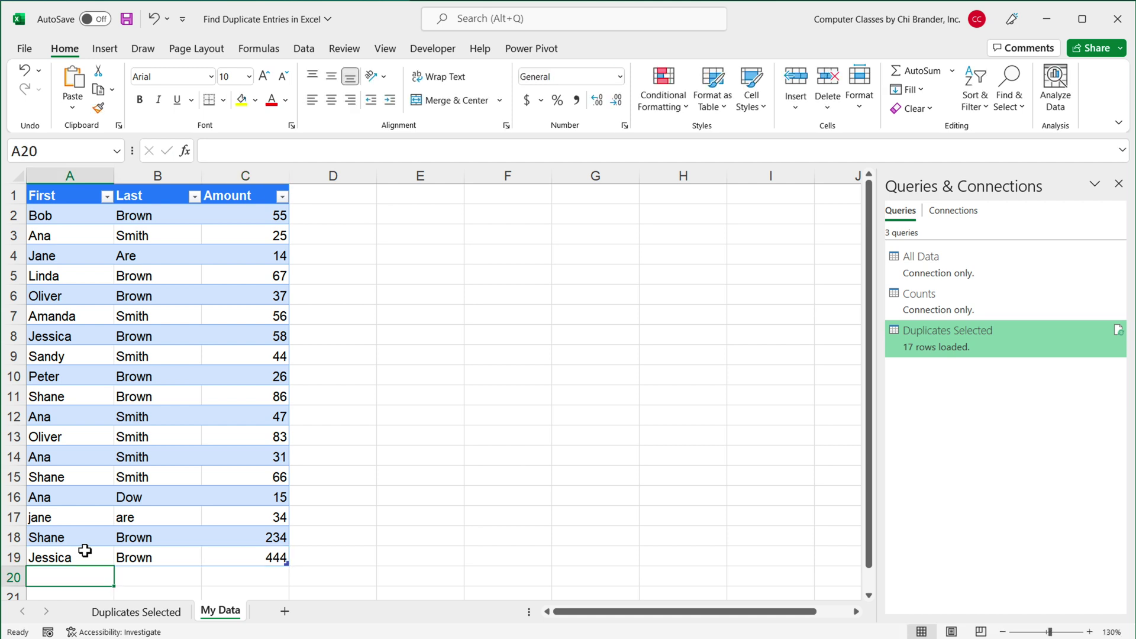
# Step: Add row 20 with a first name, last name and amount 113, then close the Queries & Connections pane
pyautogui.press('Tab')
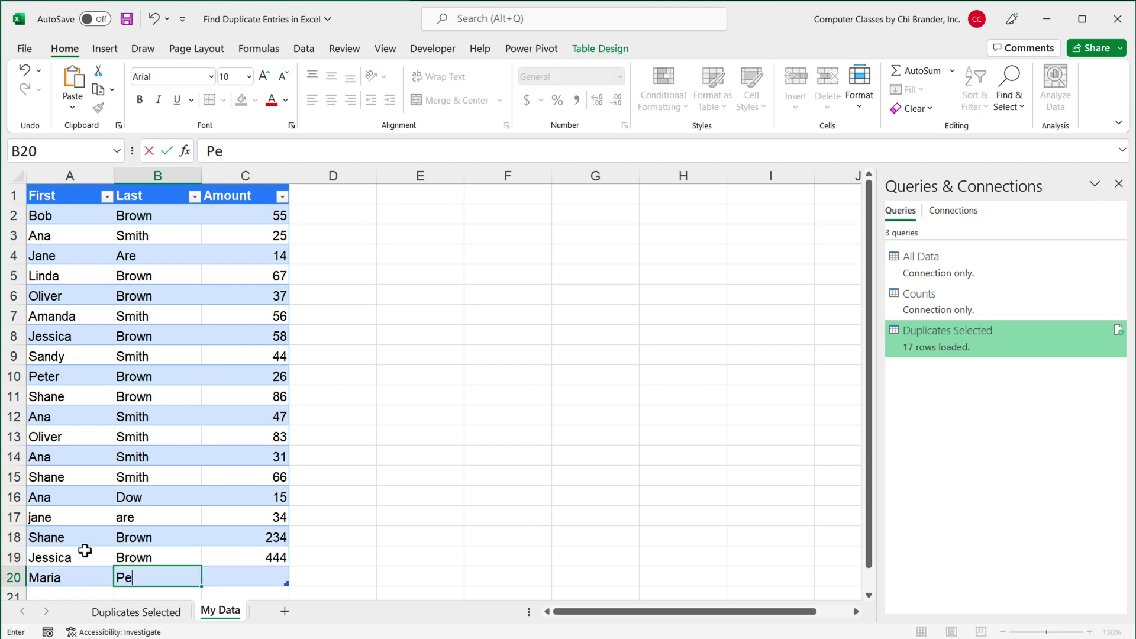
pyautogui.press('Tab')
pyautogui.write('113')
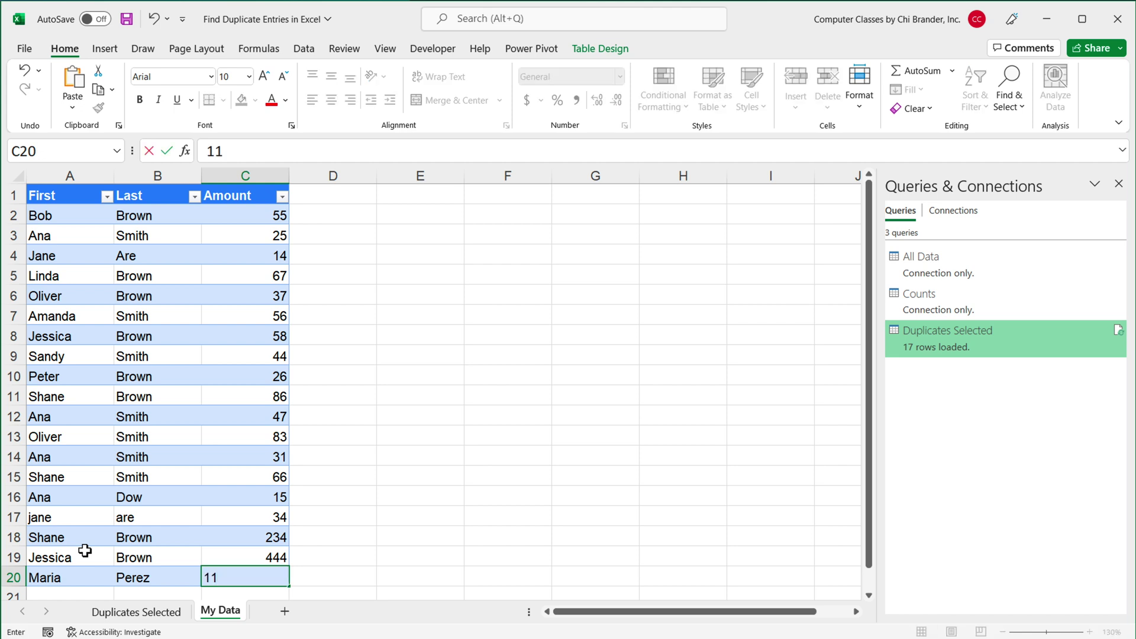
pyautogui.press('Return')
pyautogui.scroll(1, 83, 542)
pyautogui.click(153, 357)
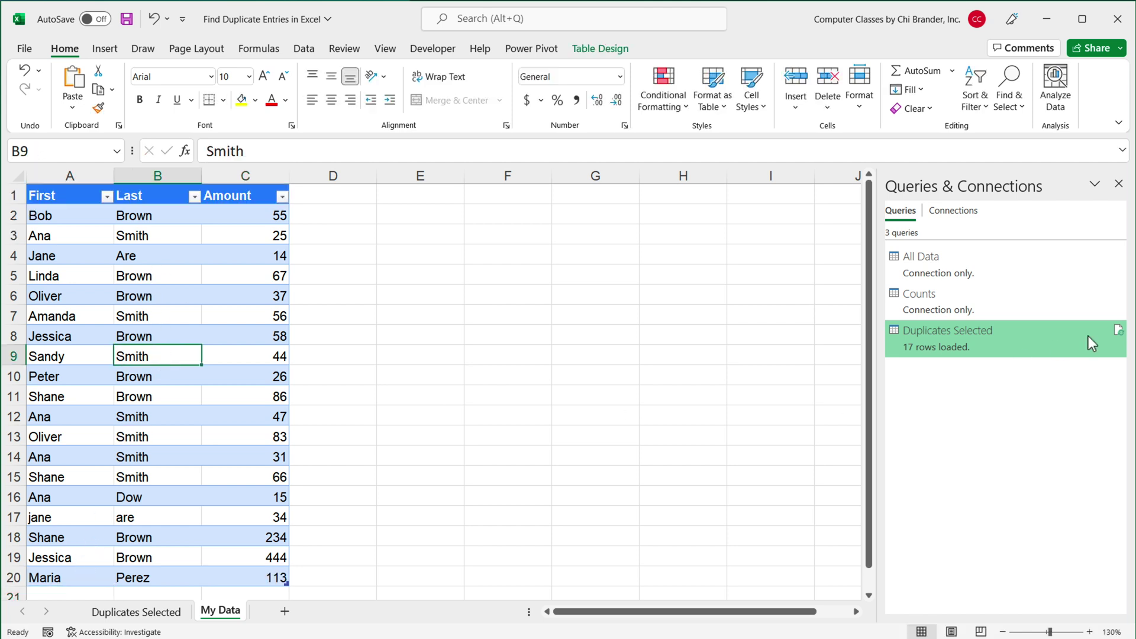
pyautogui.moveTo(1118, 335)
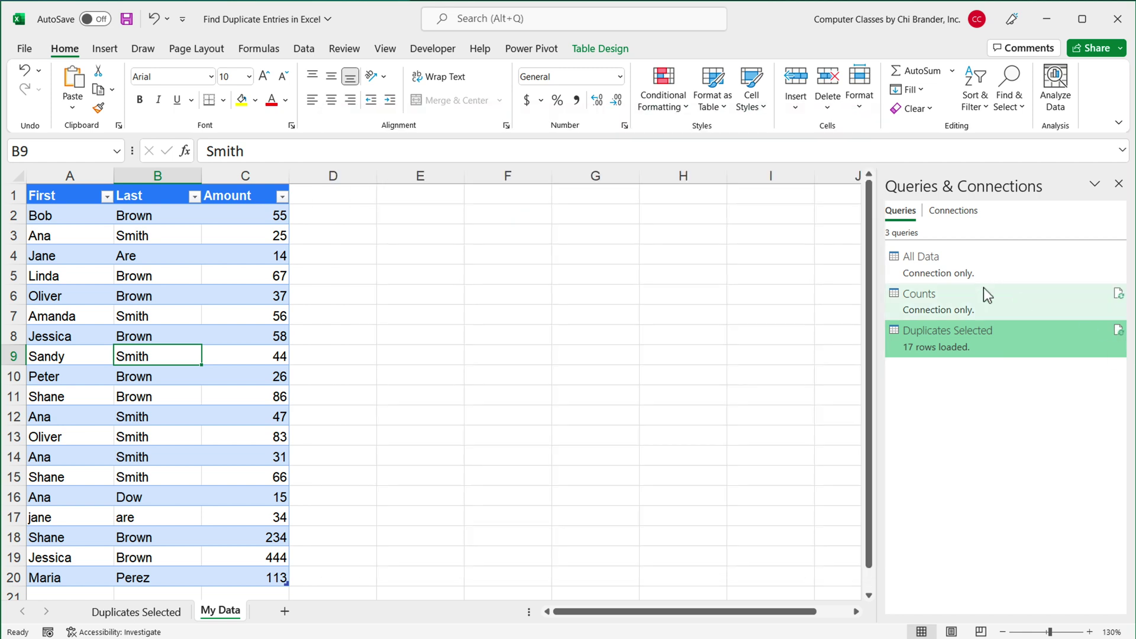
pyautogui.click(1118, 183)
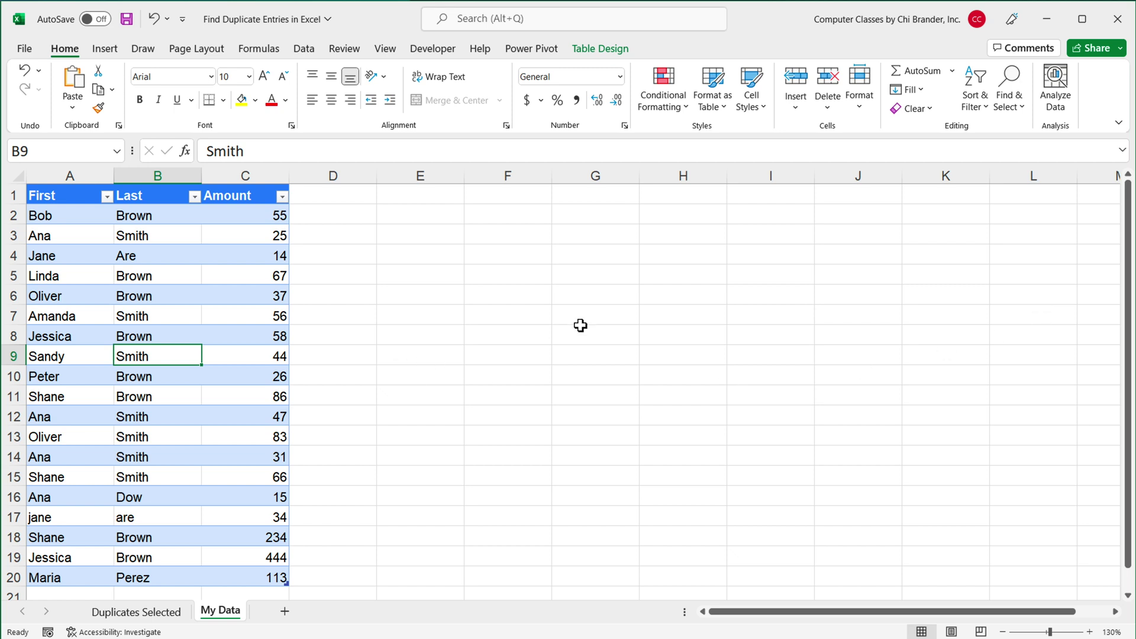
# Step: Refresh the Duplicates Selected query from the Data tab's Queries & Connections pane
pyautogui.click(309, 53)
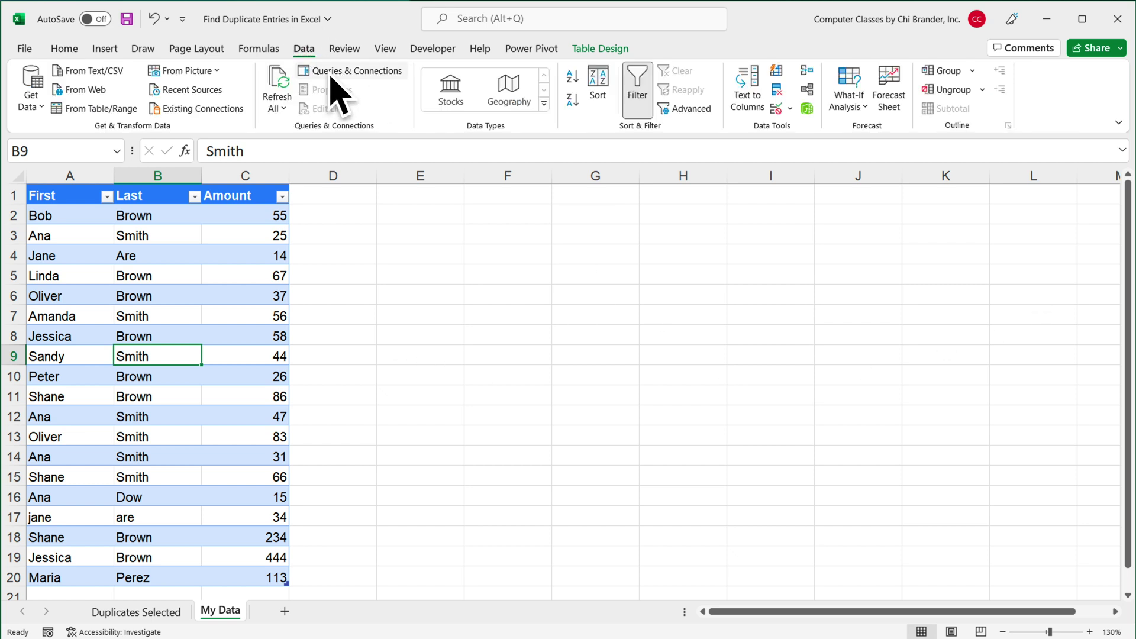
pyautogui.click(362, 76)
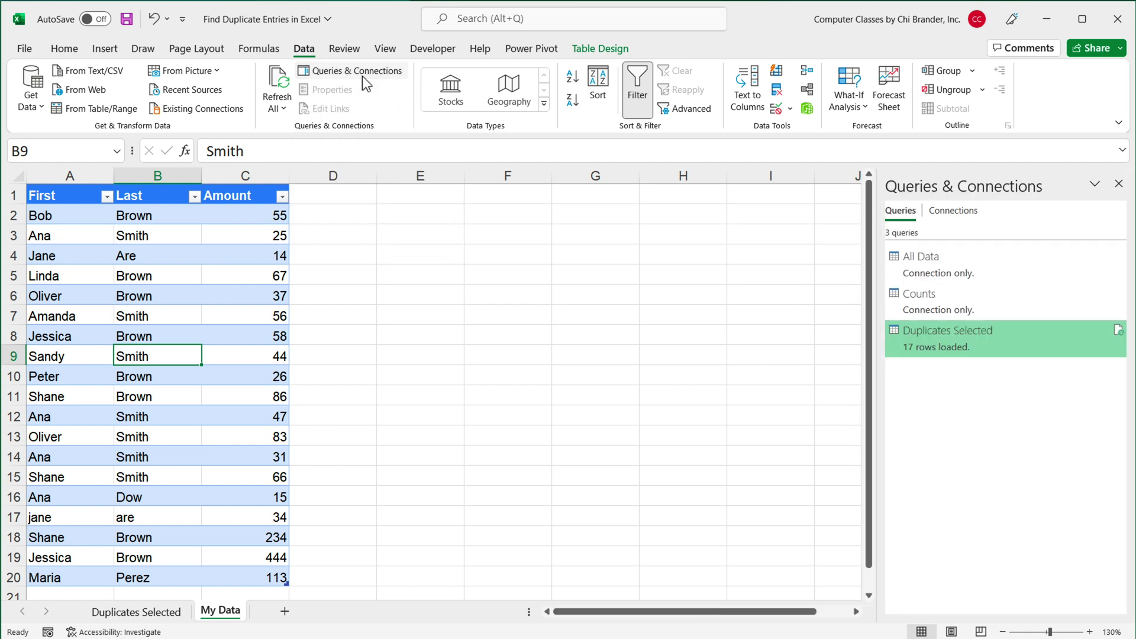
pyautogui.moveTo(1118, 332)
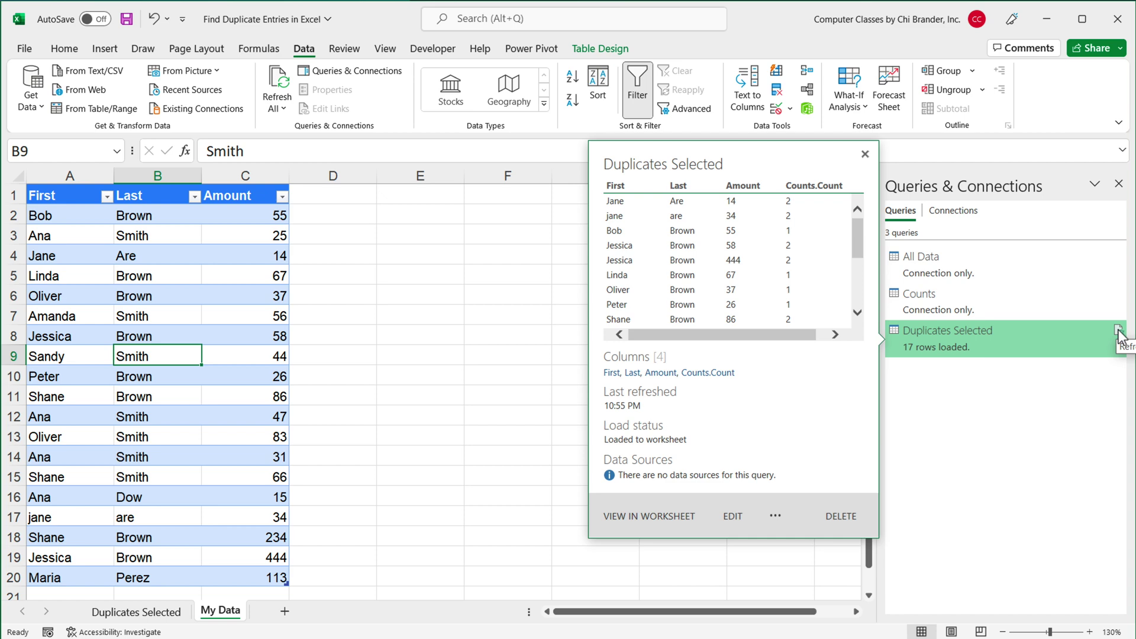
pyautogui.click(1118, 331)
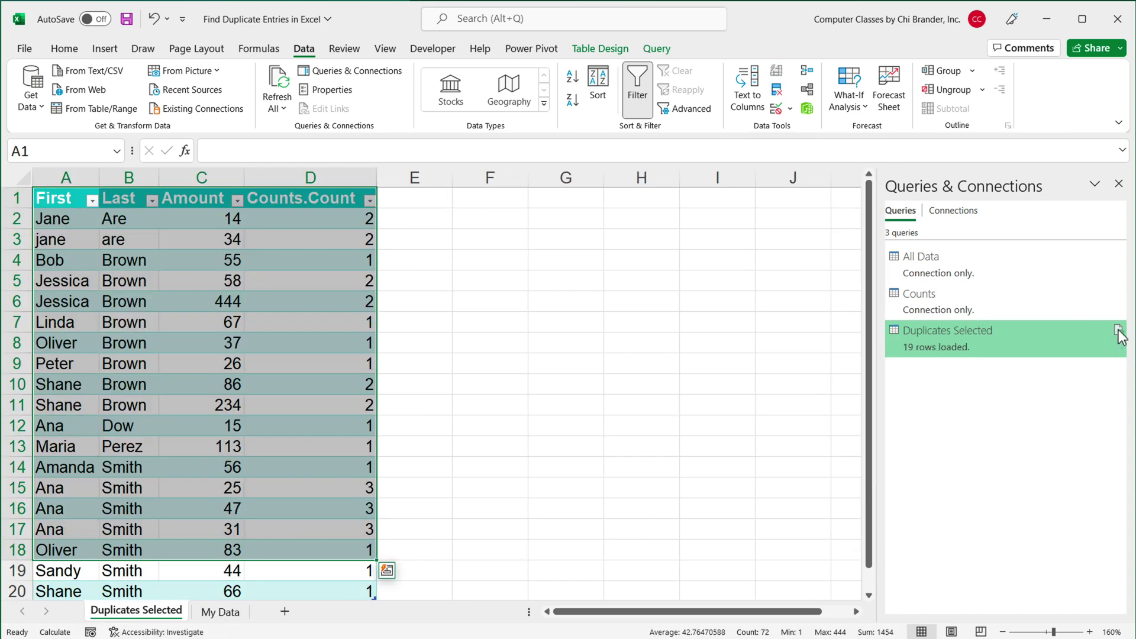
pyautogui.scroll(-2, 227, 453)
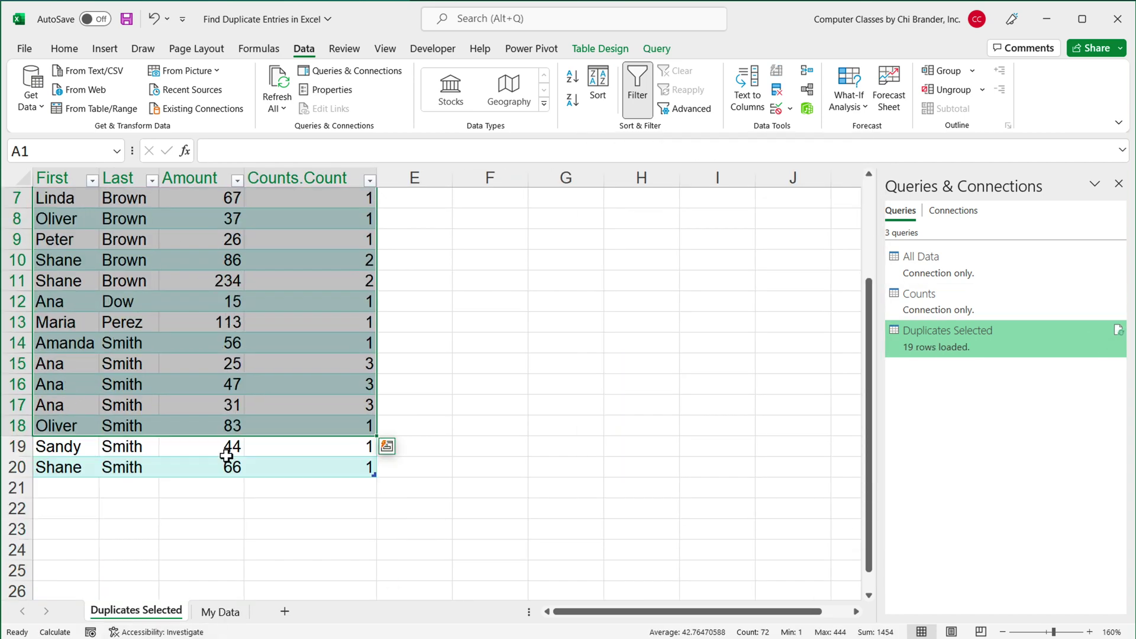
pyautogui.scroll(2, 228, 456)
# Step: Compare the new 444 source row with its refreshed Duplicates Selected entries
pyautogui.moveTo(62, 281); pyautogui.dragTo(297, 309)
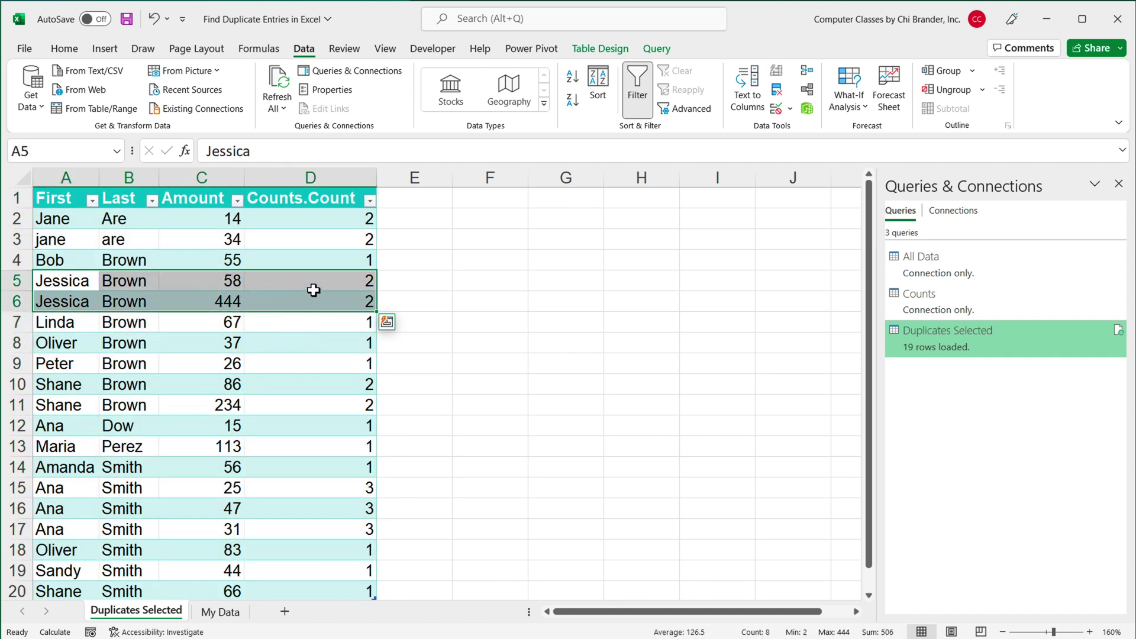
pyautogui.click(309, 301)
pyautogui.click(223, 612)
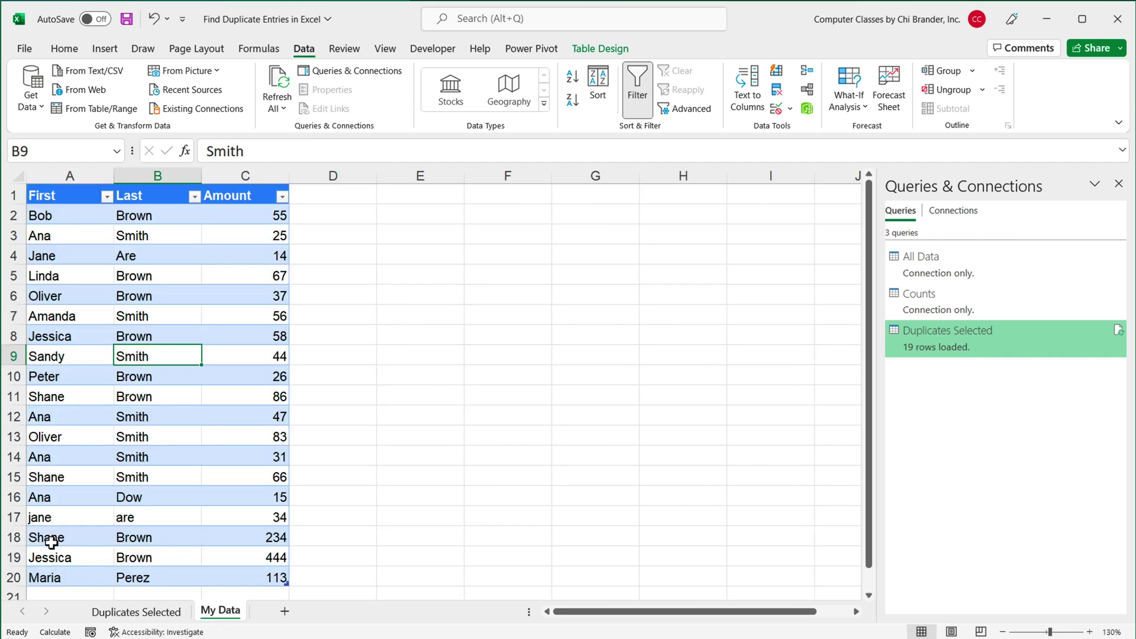
pyautogui.moveTo(52, 559); pyautogui.dragTo(260, 556)
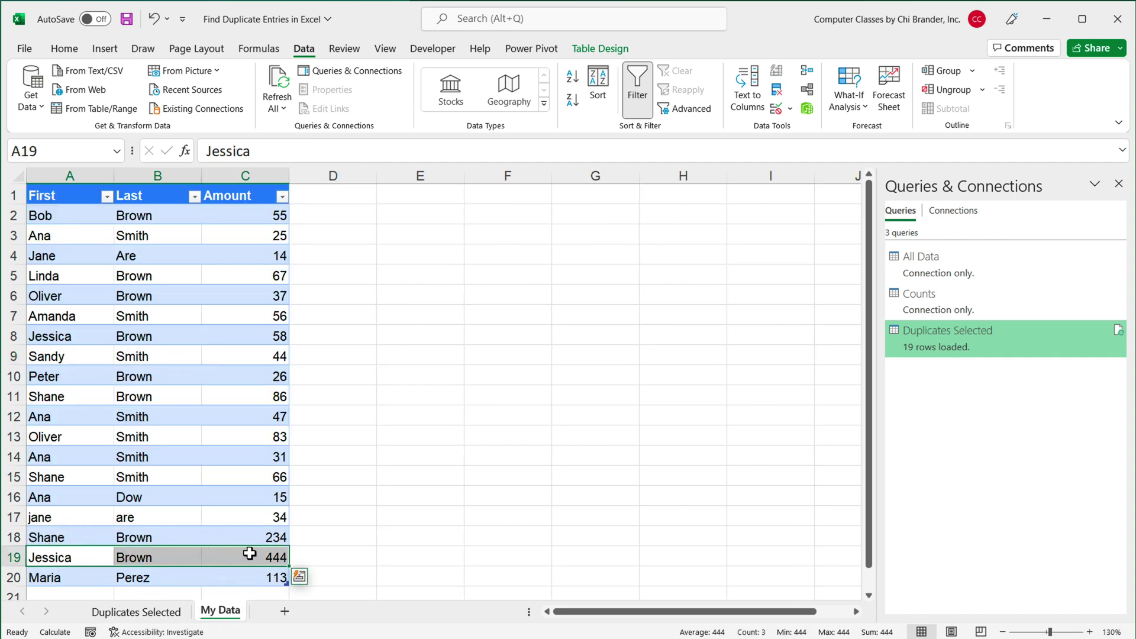
pyautogui.click(242, 559)
pyautogui.click(136, 611)
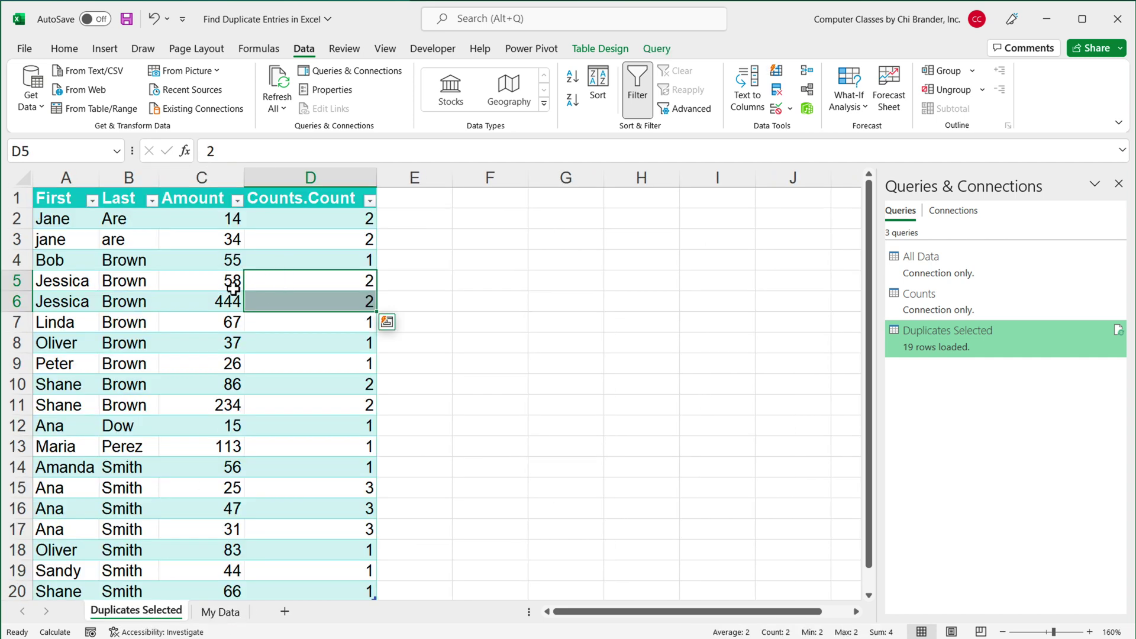
pyautogui.moveTo(93, 304); pyautogui.dragTo(217, 310)
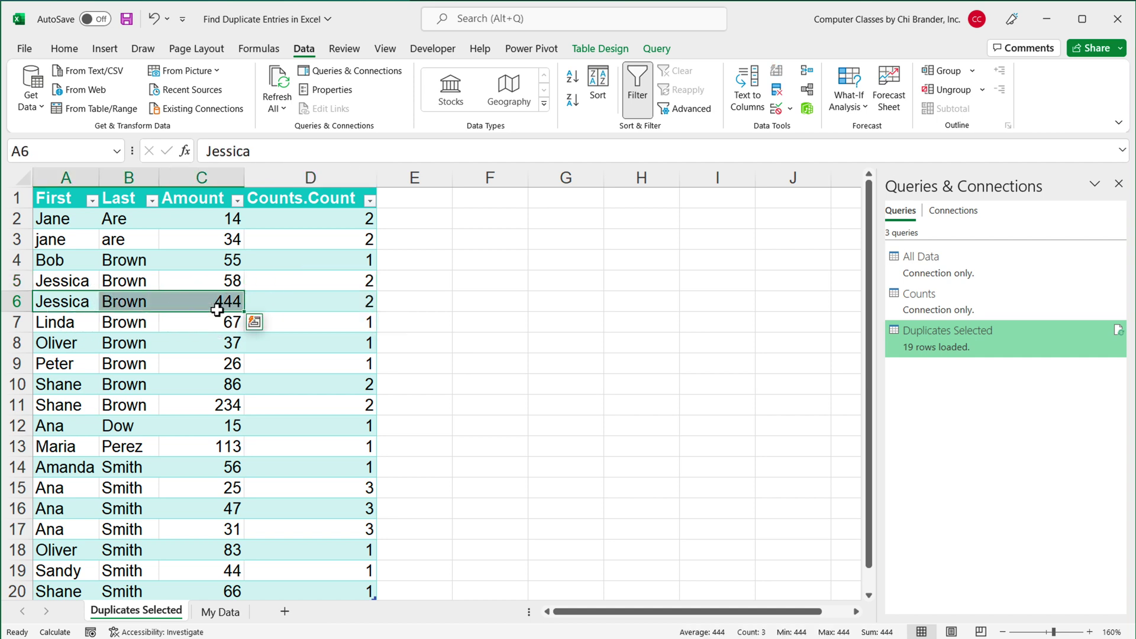
pyautogui.click(217, 310)
# Step: Compare the new 113 source row with its single entry in Duplicates Selected
pyautogui.click(221, 611)
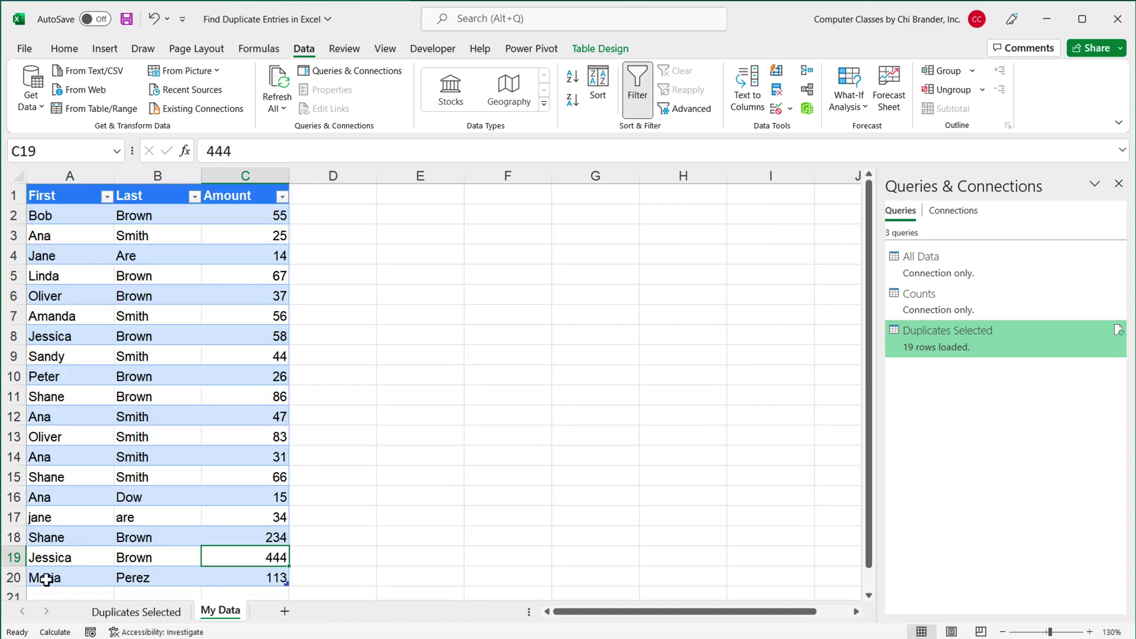
pyautogui.moveTo(46, 579); pyautogui.dragTo(258, 577)
pyautogui.click(136, 612)
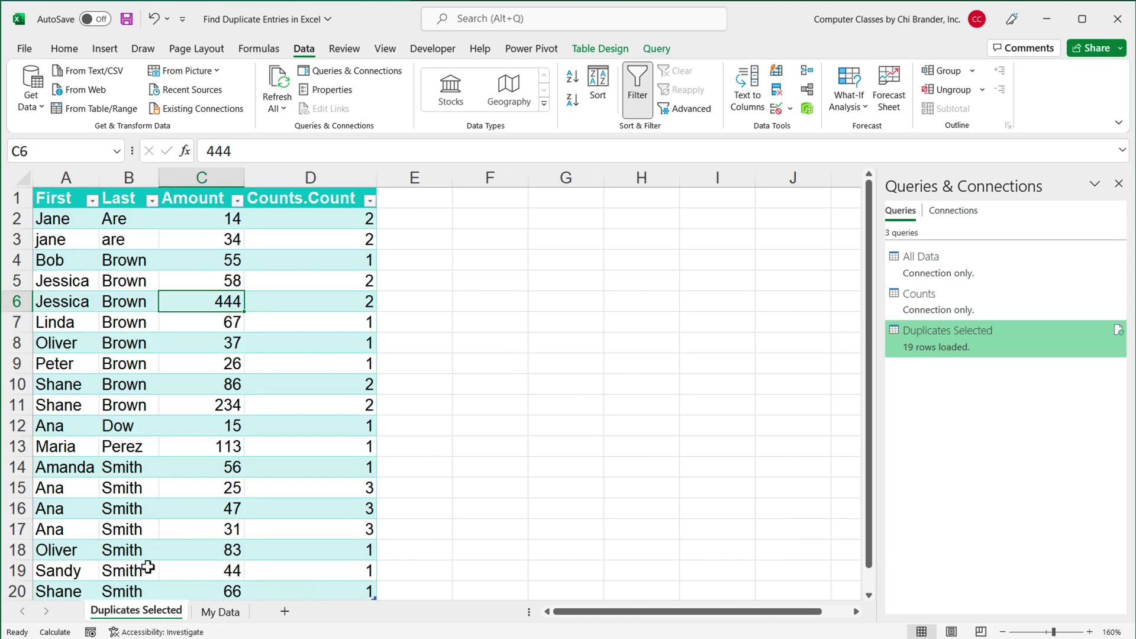
pyautogui.scroll(-1, 104, 279)
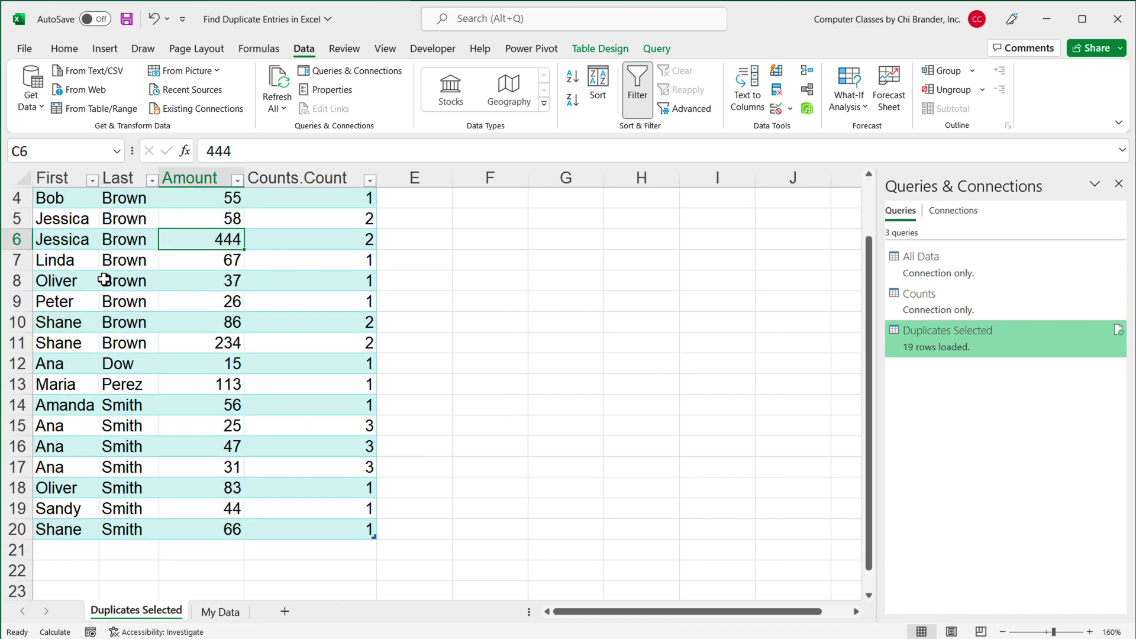
pyautogui.scroll(1, 105, 279)
pyautogui.moveTo(74, 448); pyautogui.dragTo(101, 453)
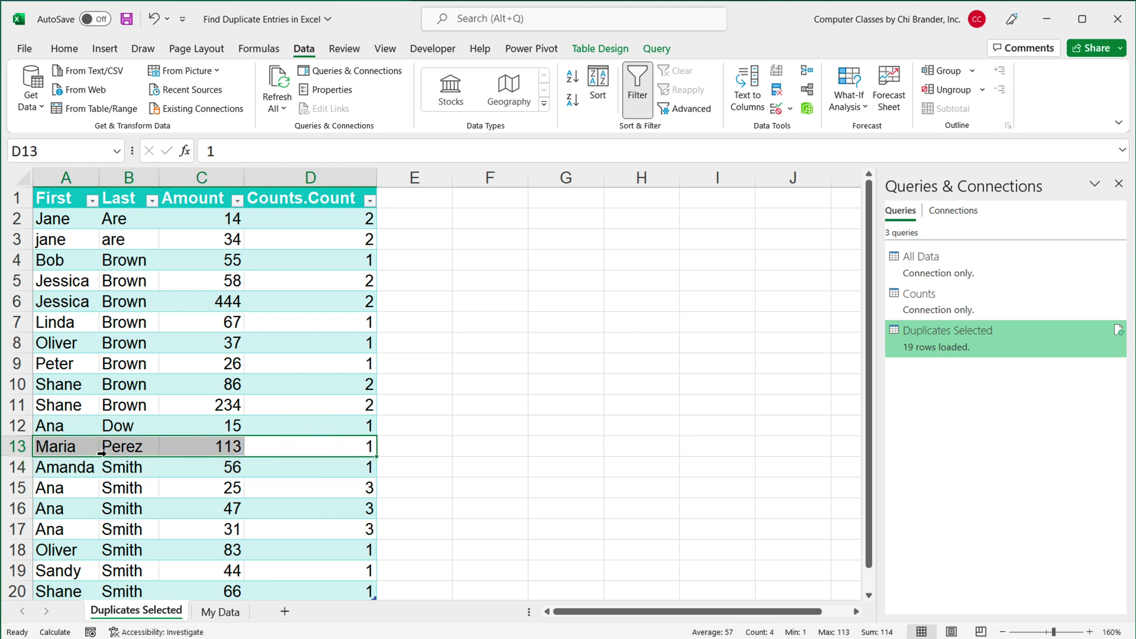
pyautogui.click(342, 452)
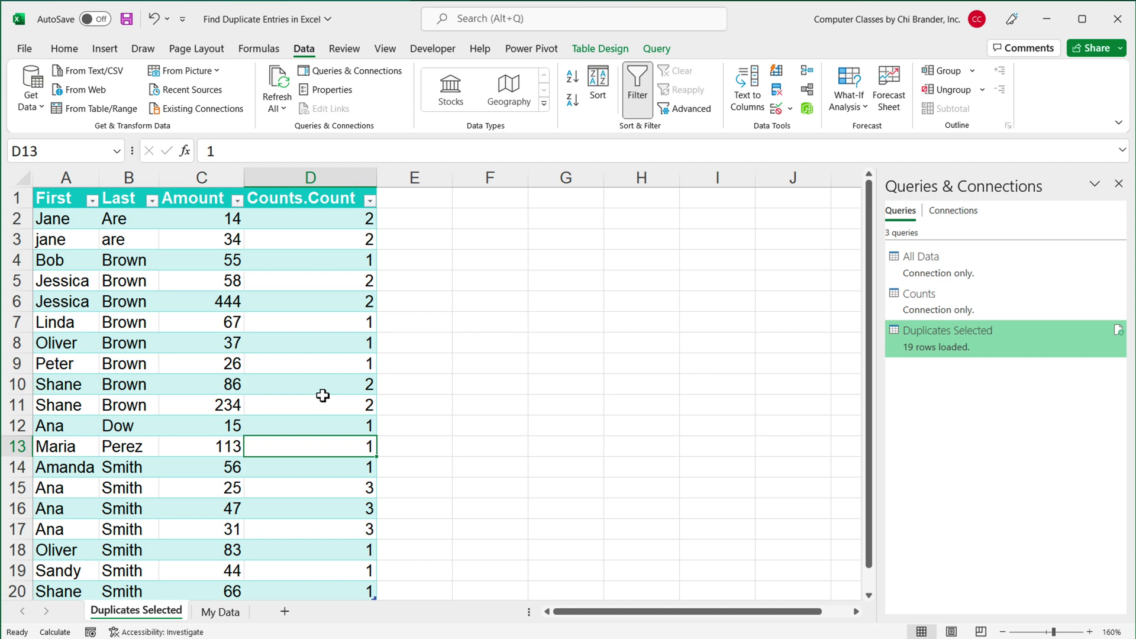
# Step: Filter Counts.Count to only values 2 and 3, leaving 9 of 19 records
pyautogui.moveTo(1123, 342)
pyautogui.click(370, 201)
pyautogui.click(219, 376)
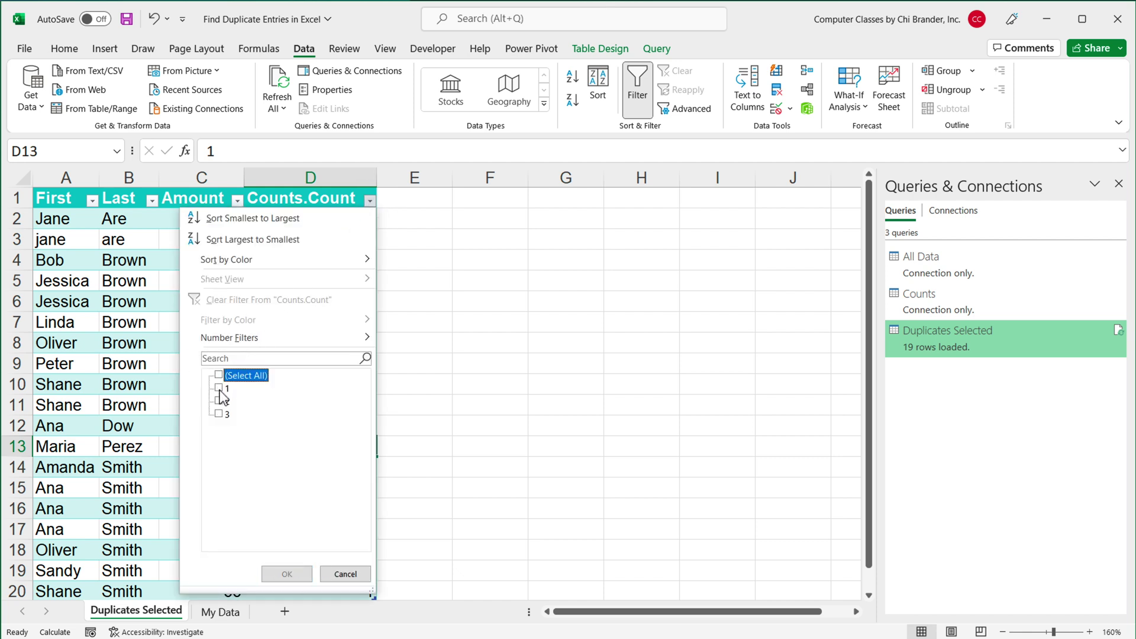
pyautogui.click(219, 414)
pyautogui.click(219, 401)
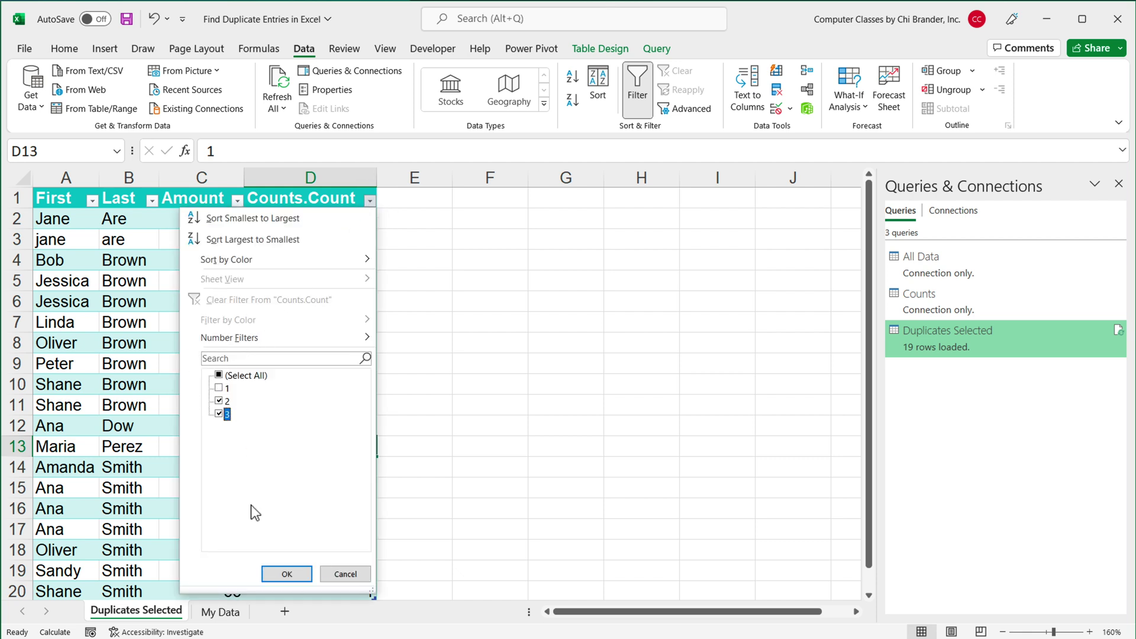
pyautogui.click(287, 574)
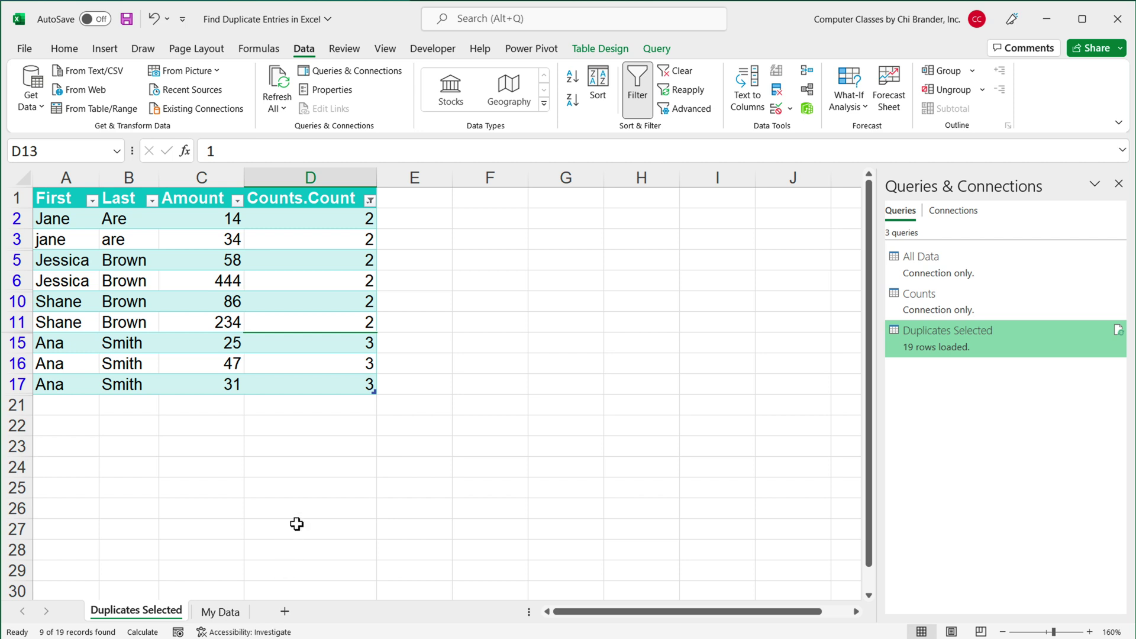